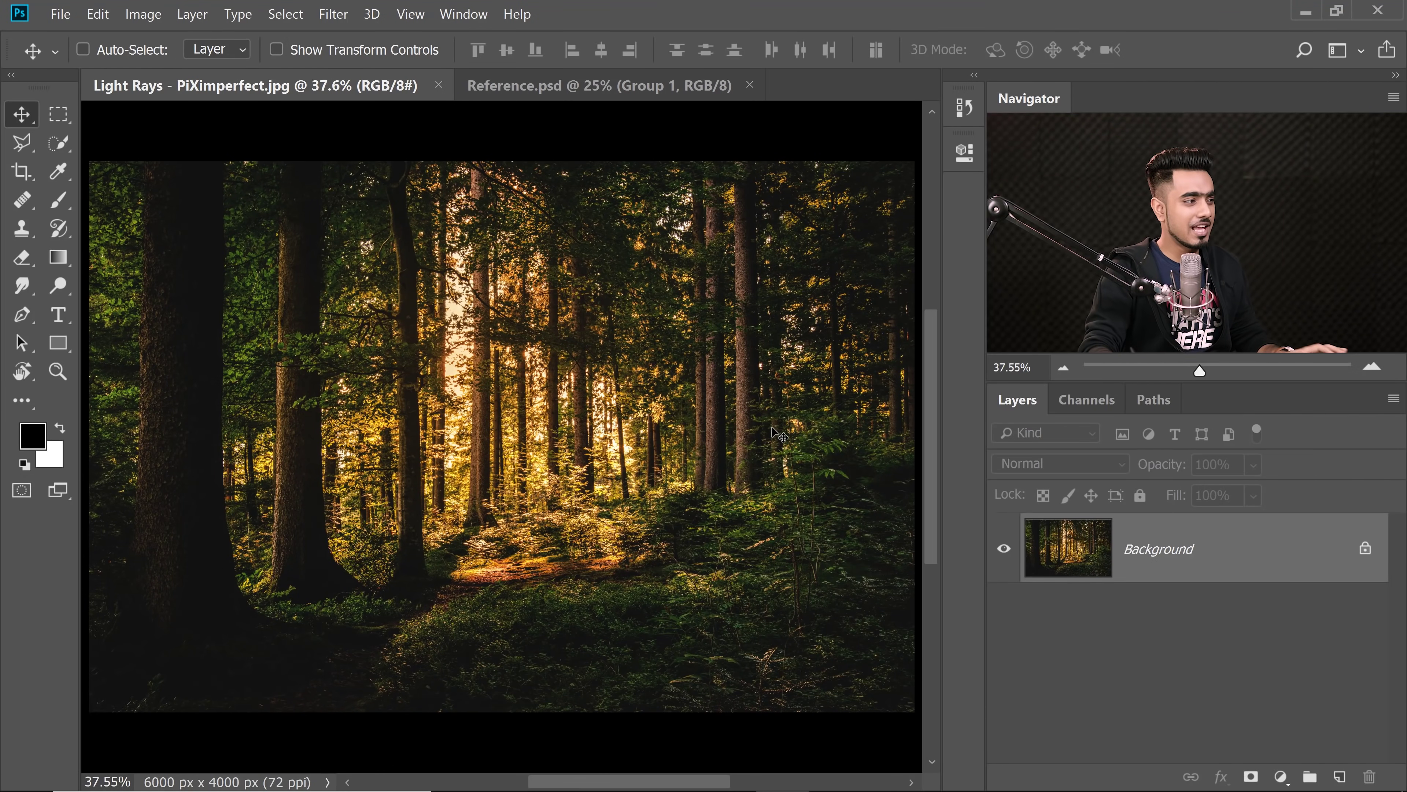
Zoom into the sunlit forest and open Color Range with Select set to Highlights.
key("ctrl")
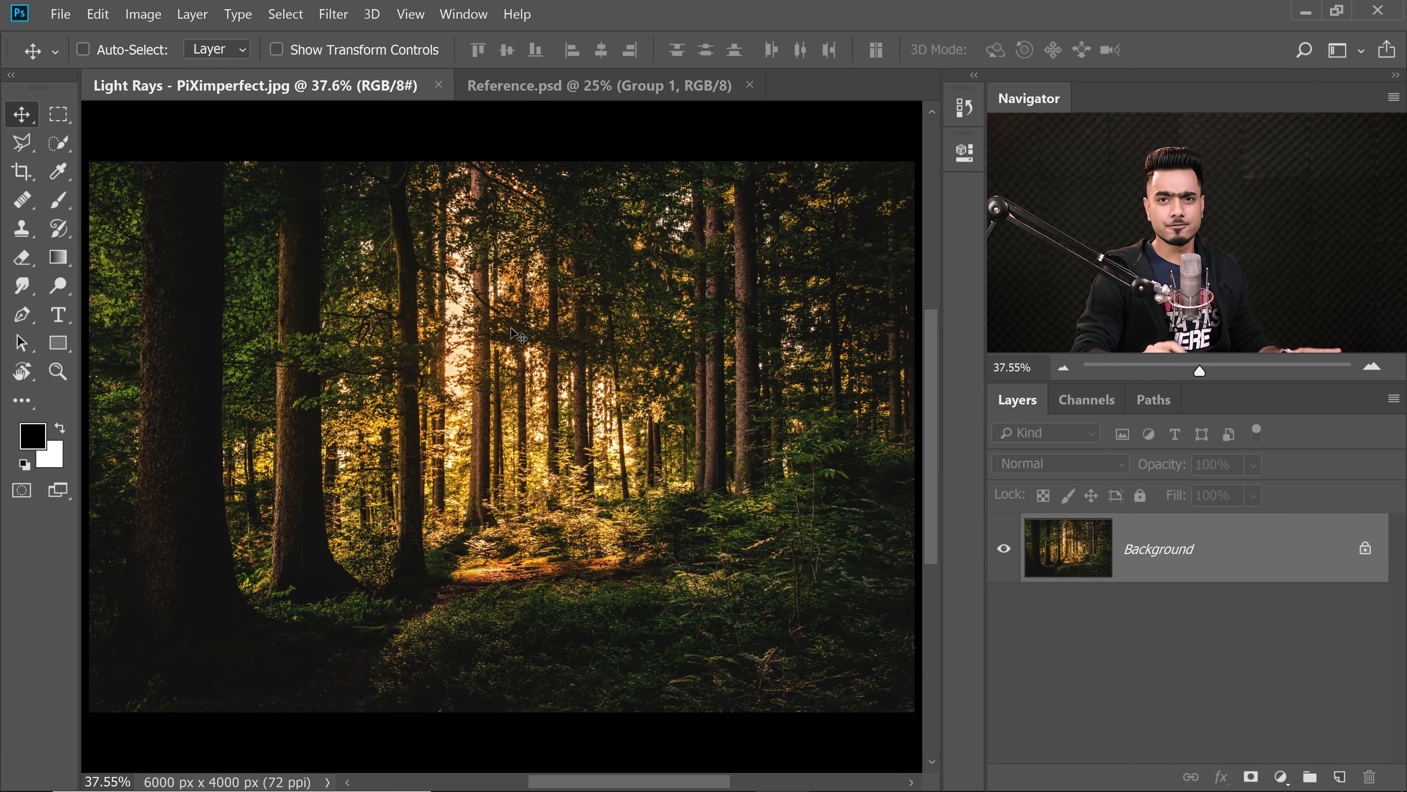
left_click_drag(561, 287, 433, 305)
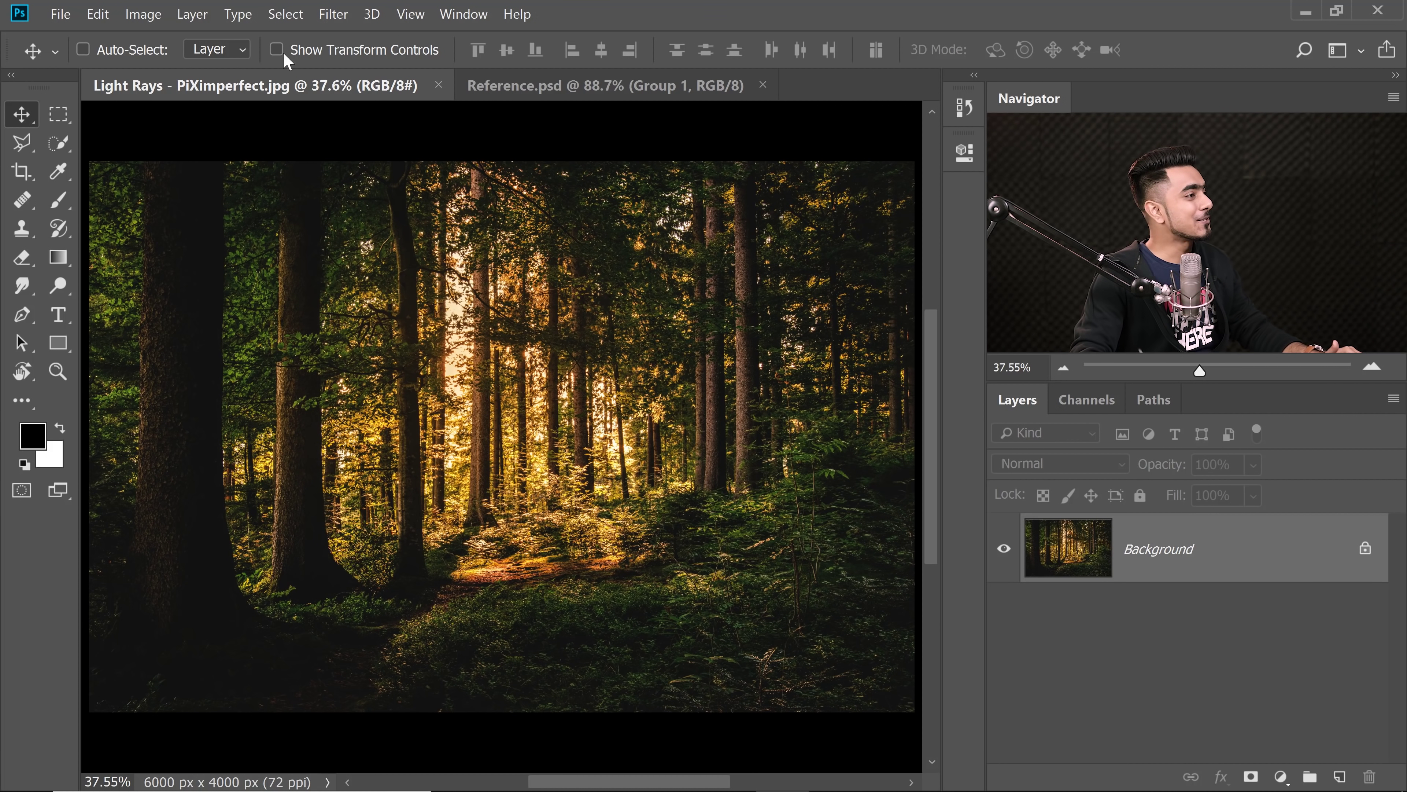
left_click(286, 14)
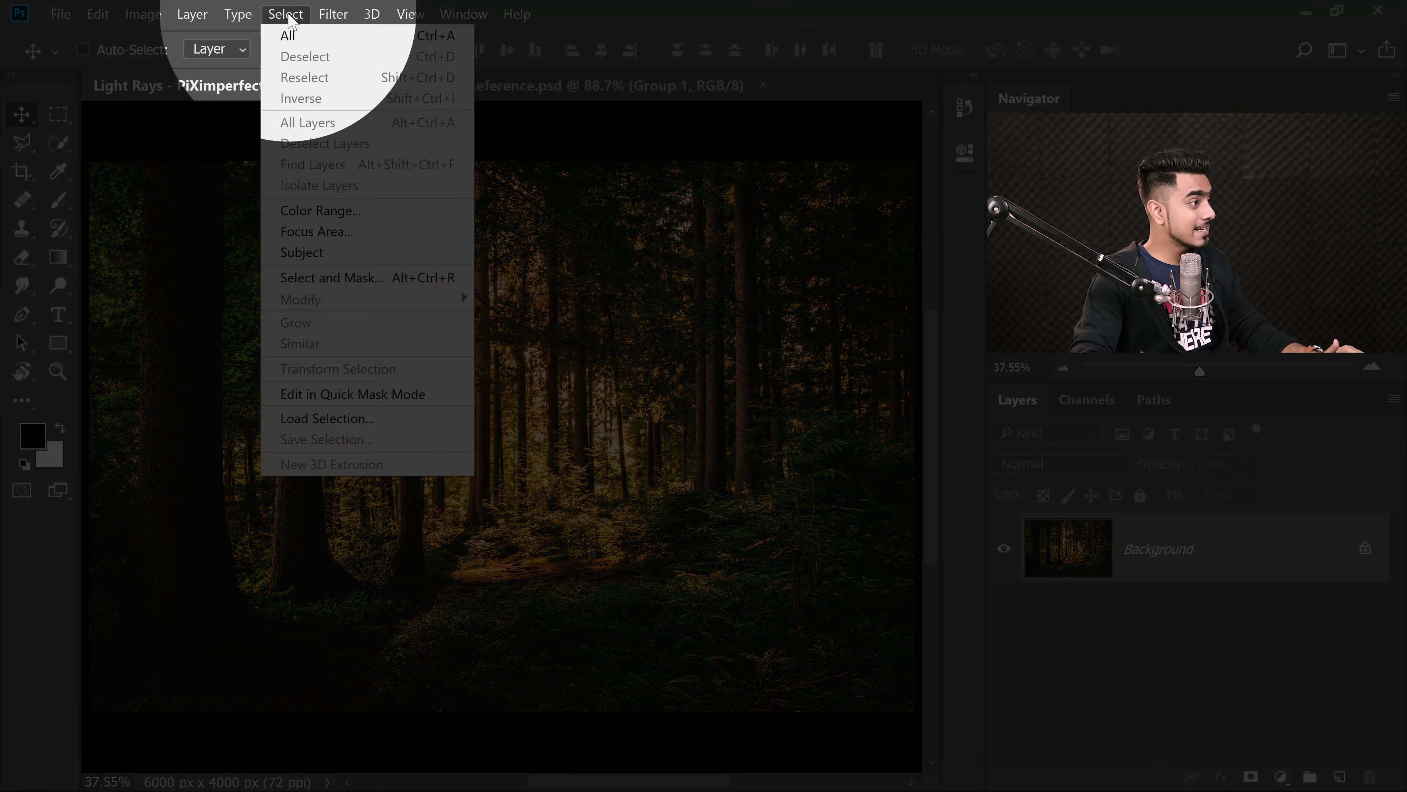
left_click(319, 212)
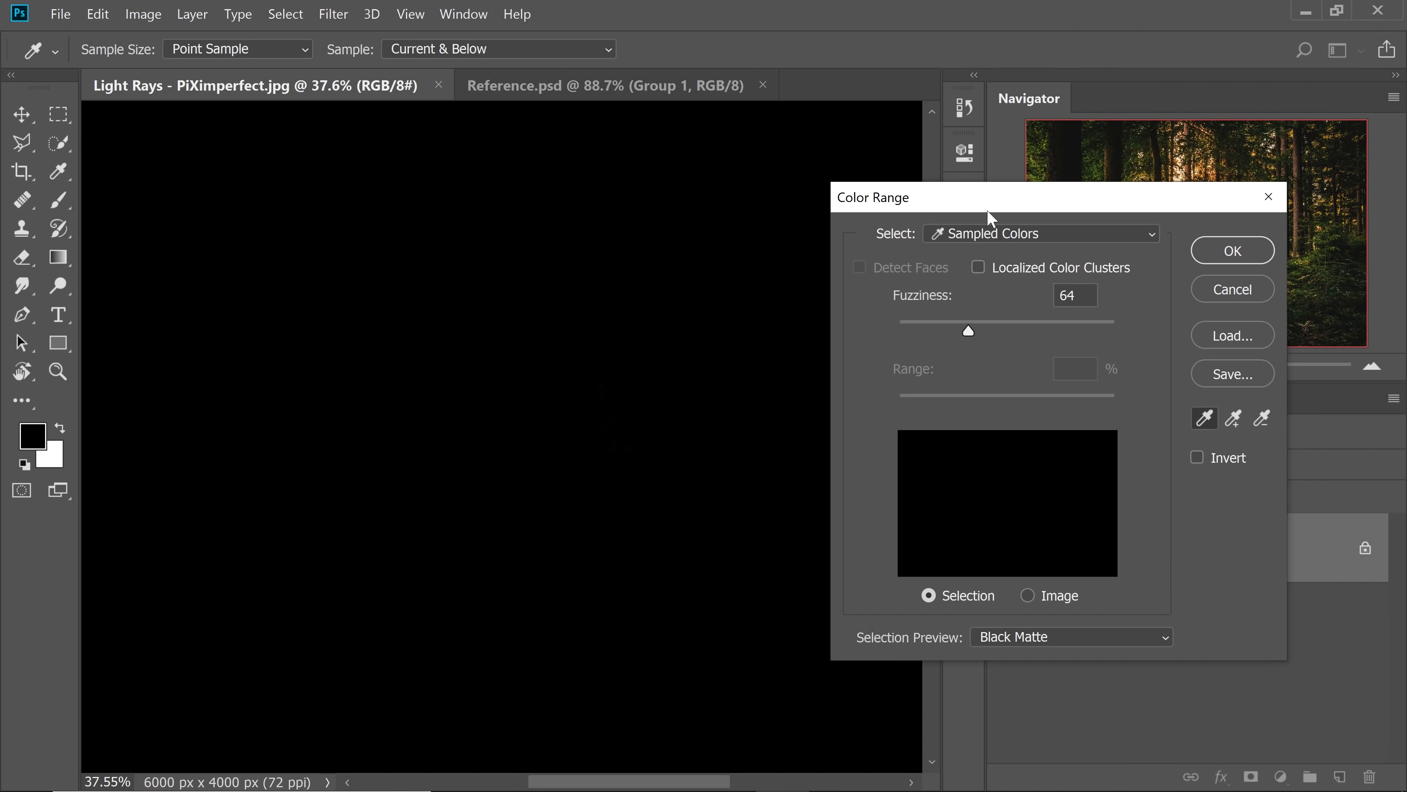
left_click_drag(992, 219, 892, 200)
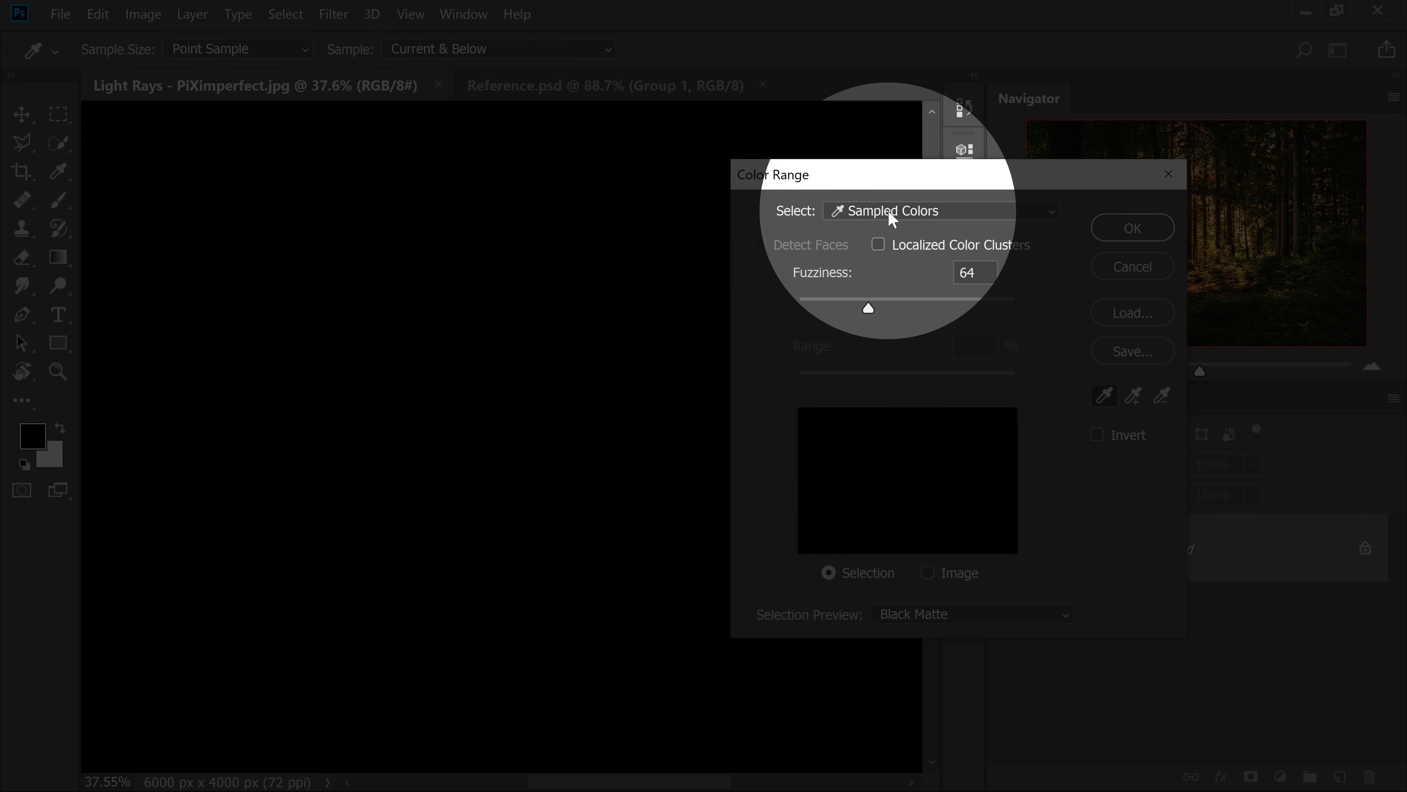
left_click(877, 216)
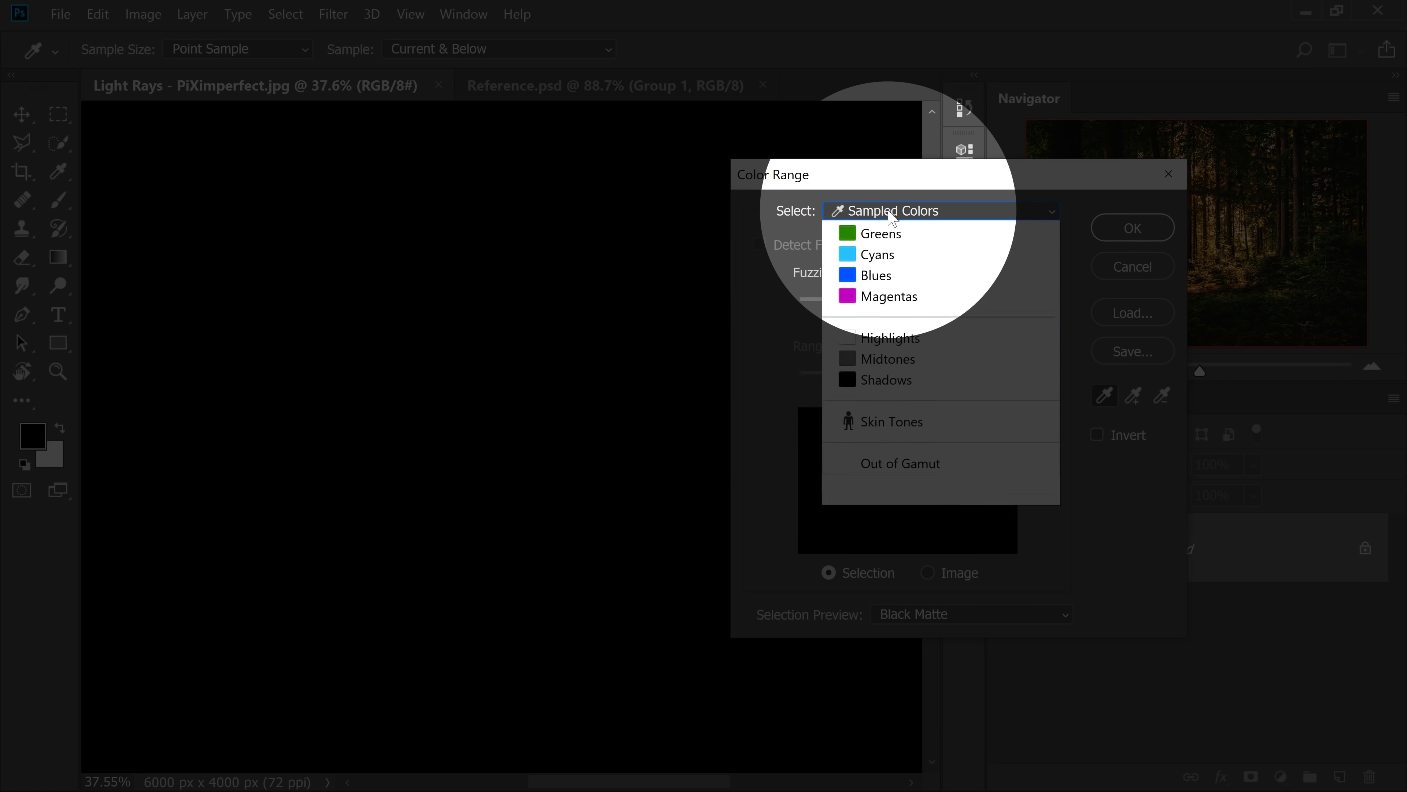
left_click(876, 427)
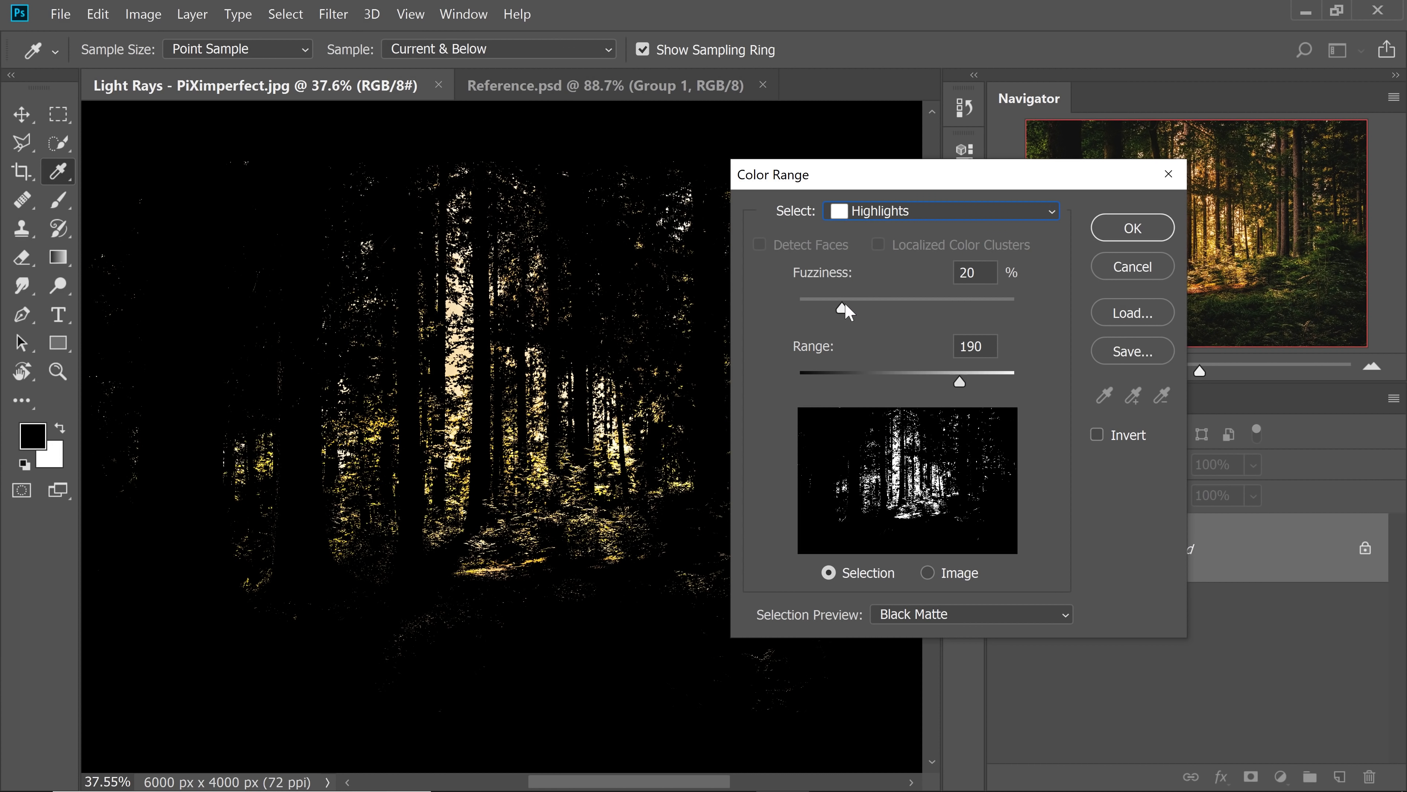
Tune Fuzziness to 9% and Range to 221 with Black Matte preview, and confirm.
left_click_drag(842, 303, 816, 304)
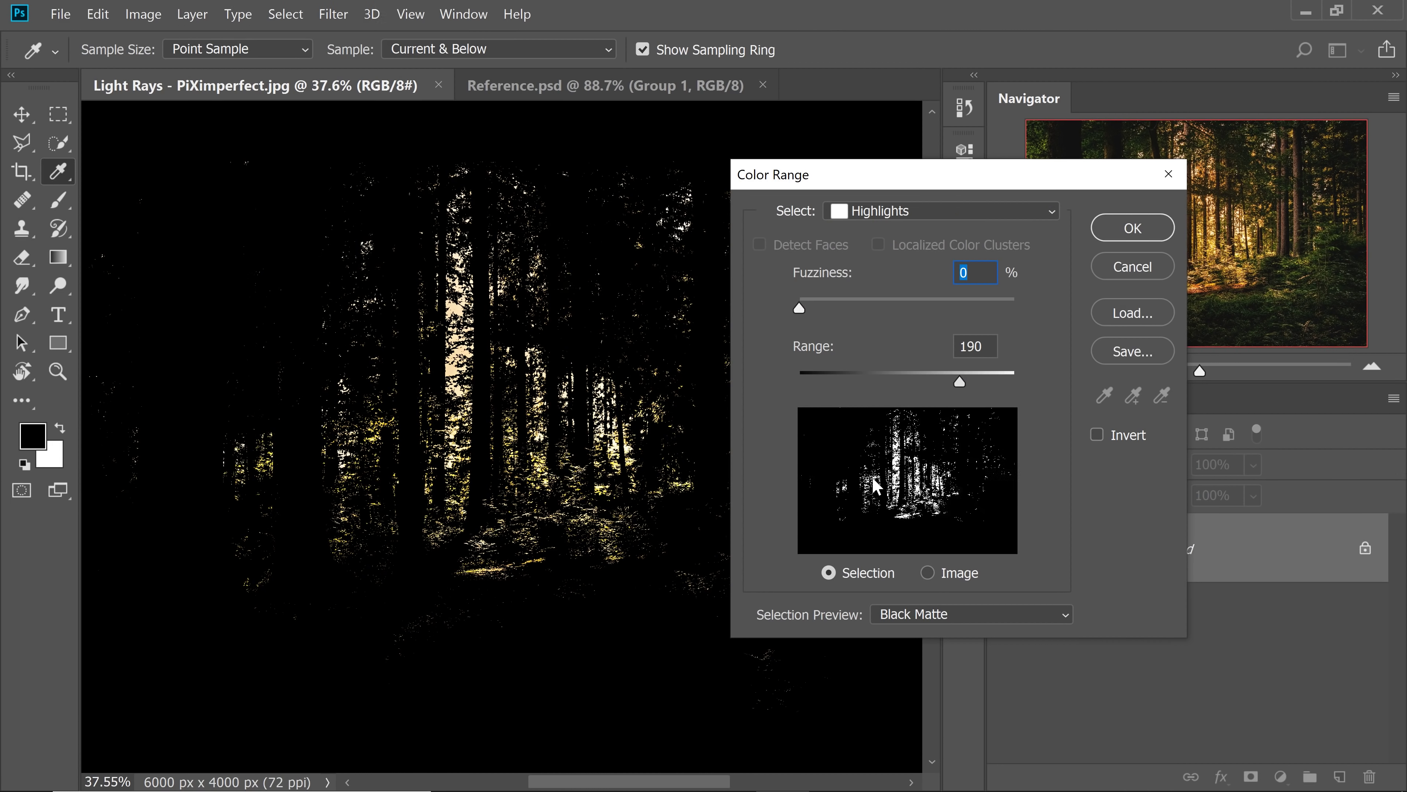
left_click_drag(962, 386, 982, 383)
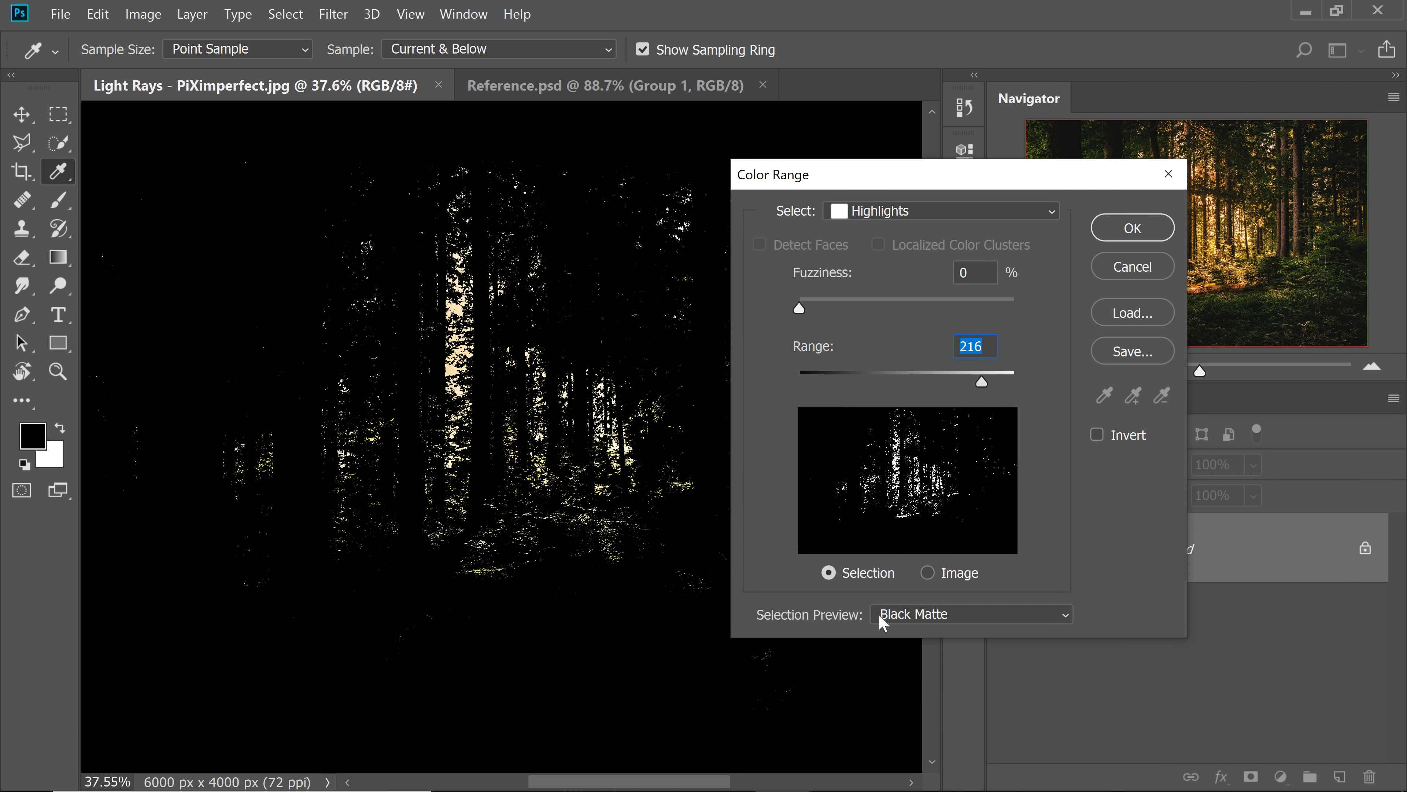
left_click(909, 614)
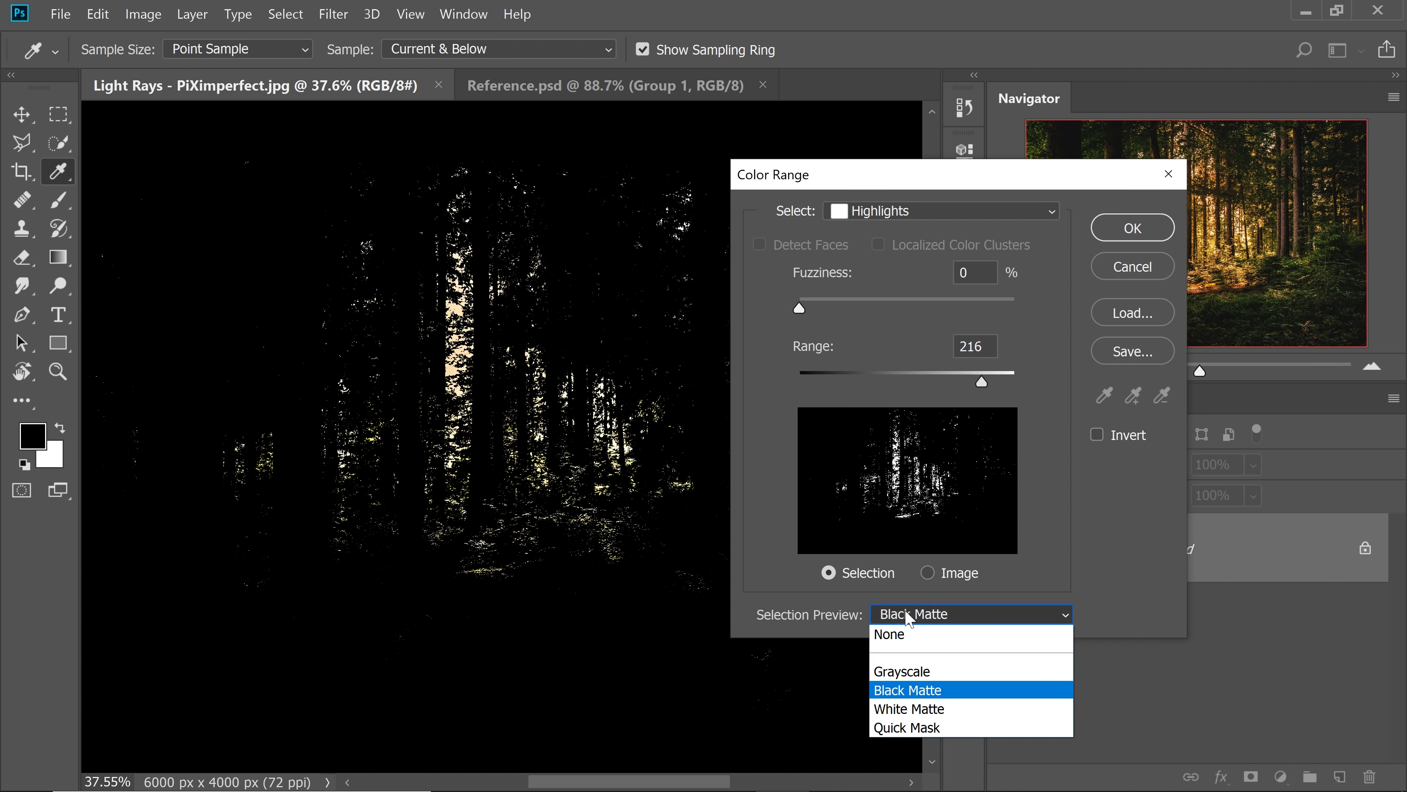
left_click(912, 695)
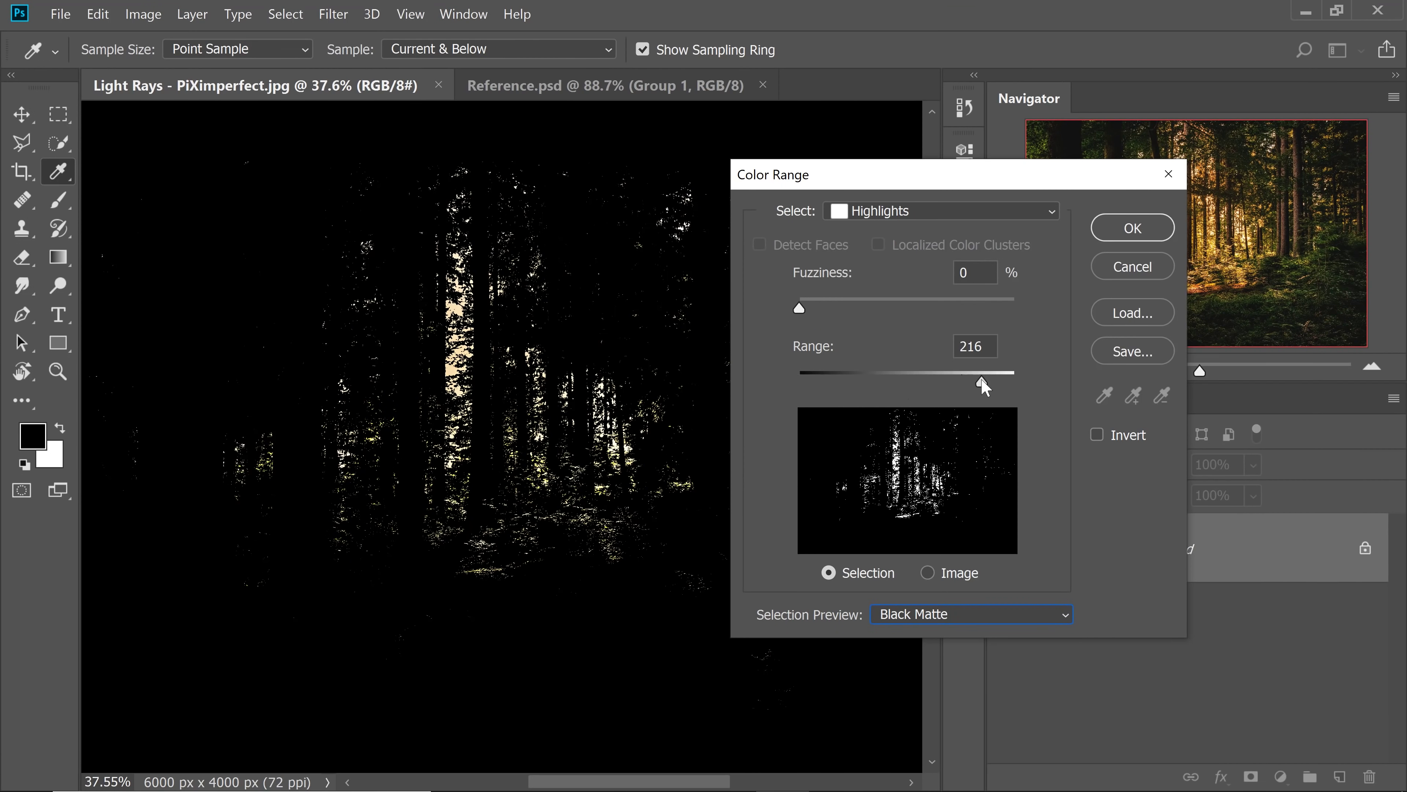
left_click_drag(990, 380, 994, 383)
mouse_move(802, 314)
left_mouse_down()
mouse_move(848, 315)
mouse_move(796, 317)
mouse_move(819, 312)
left_mouse_up()
left_click(1125, 232)
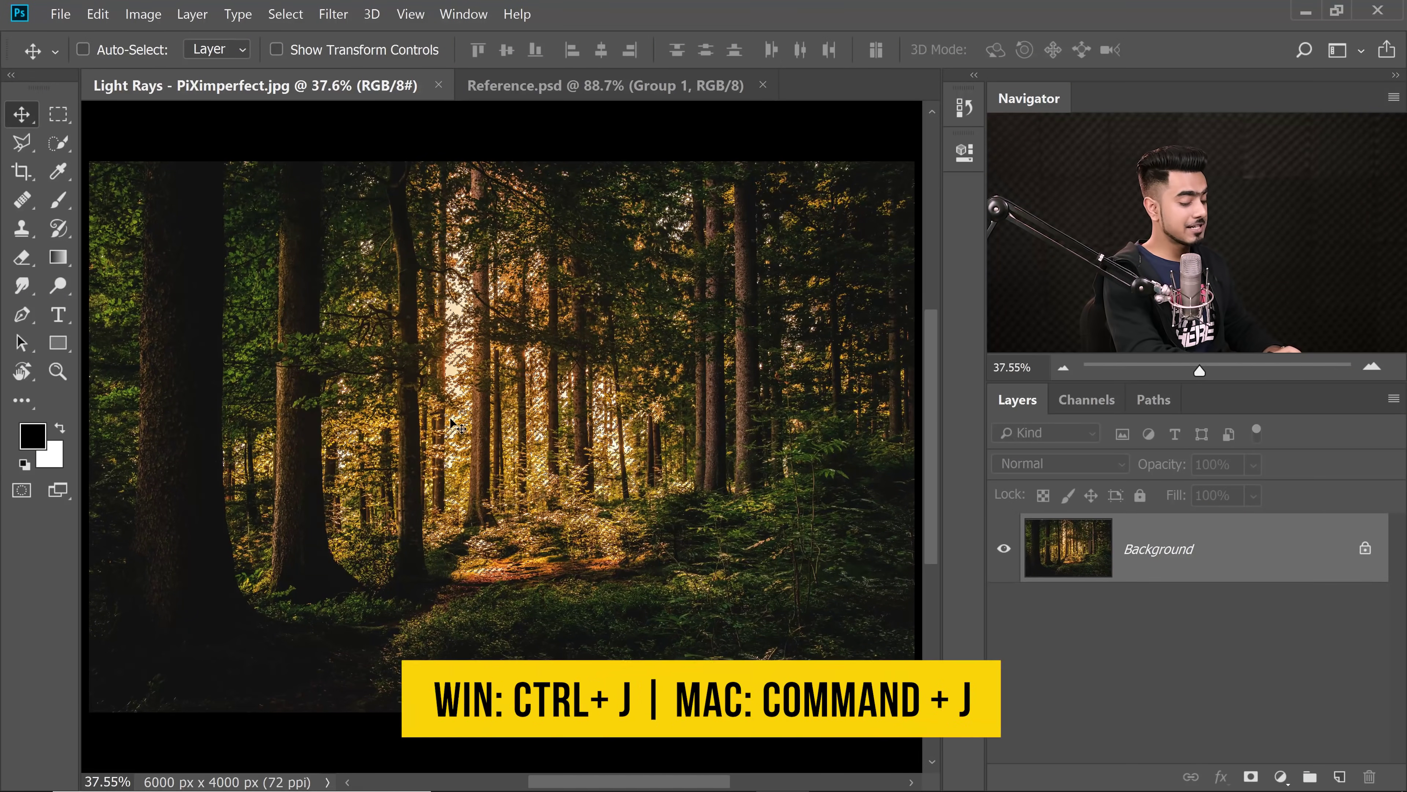
Copy the highlights selection to a new layer named 'Highlights'.
key("ctrl+j")
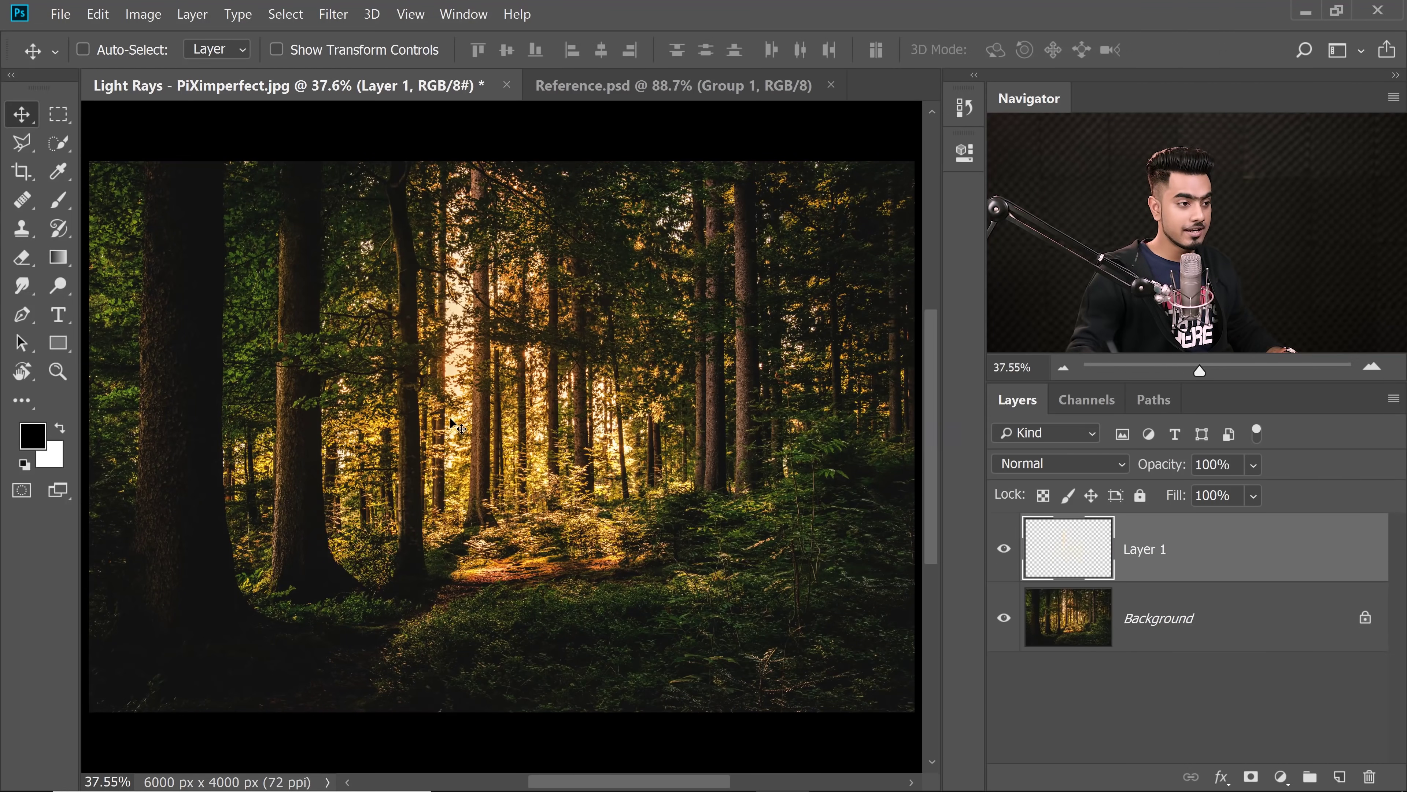
double_click(1144, 548)
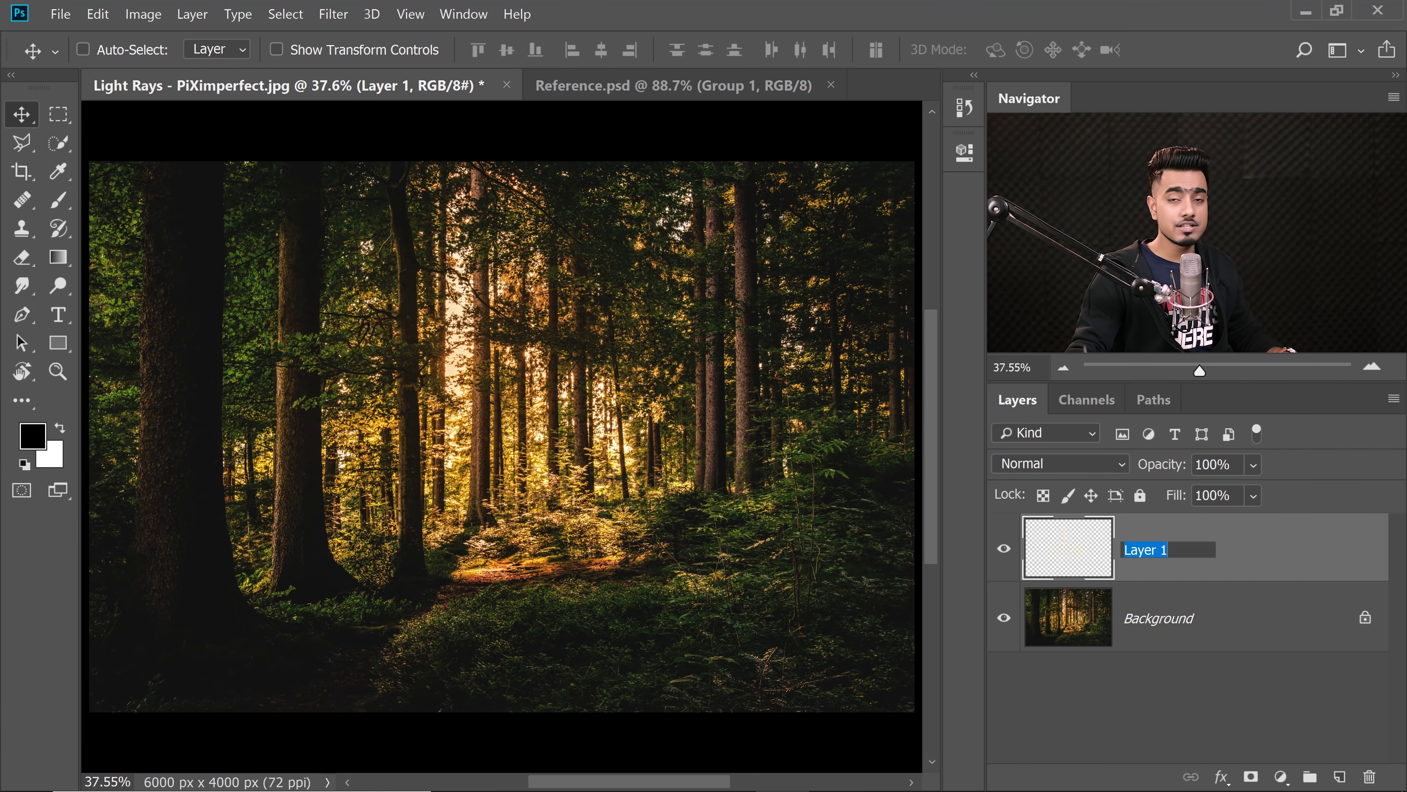
type("Highlights")
key("Return")
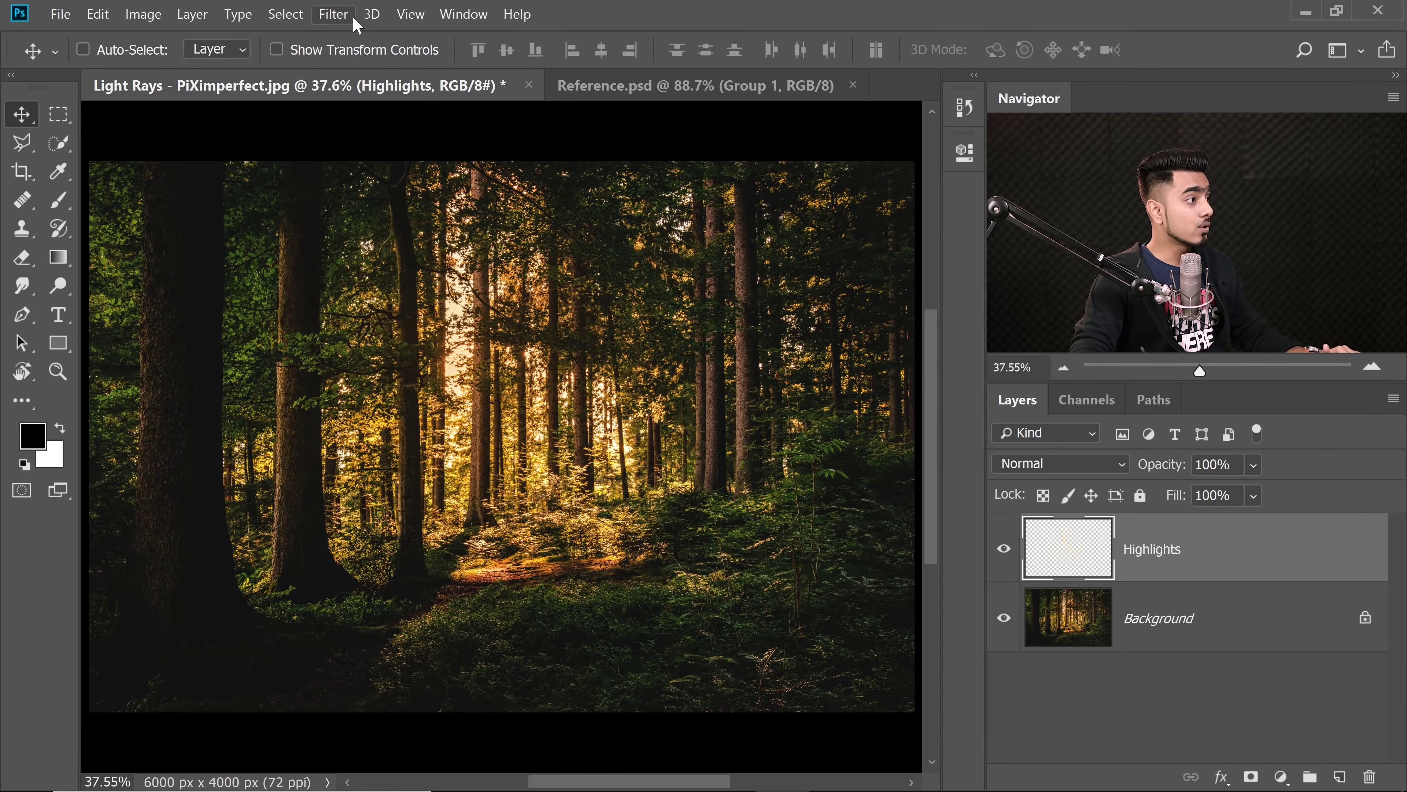
Convert the Highlights layer for Smart Filters into a smart object.
left_click(335, 15)
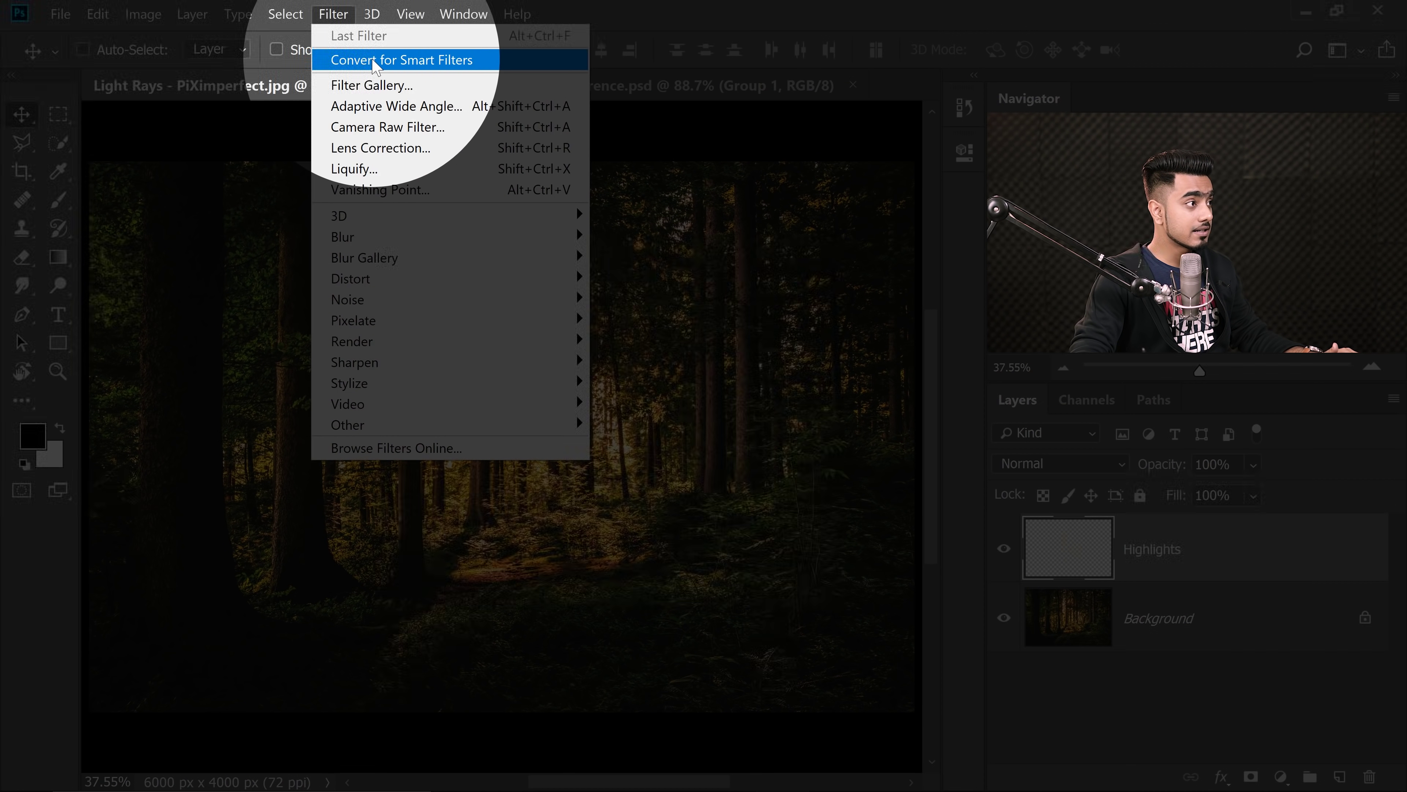
left_click(377, 68)
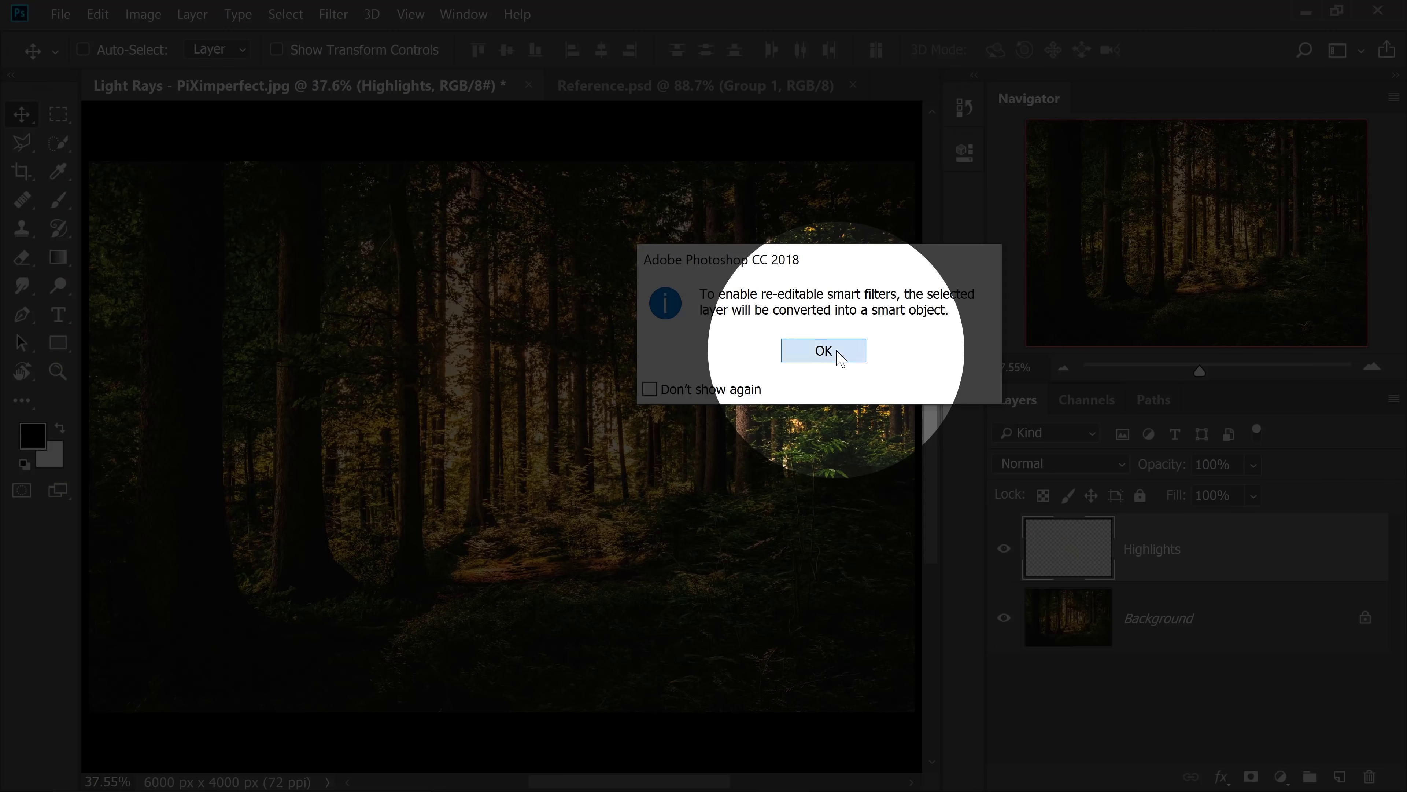
left_click(824, 349)
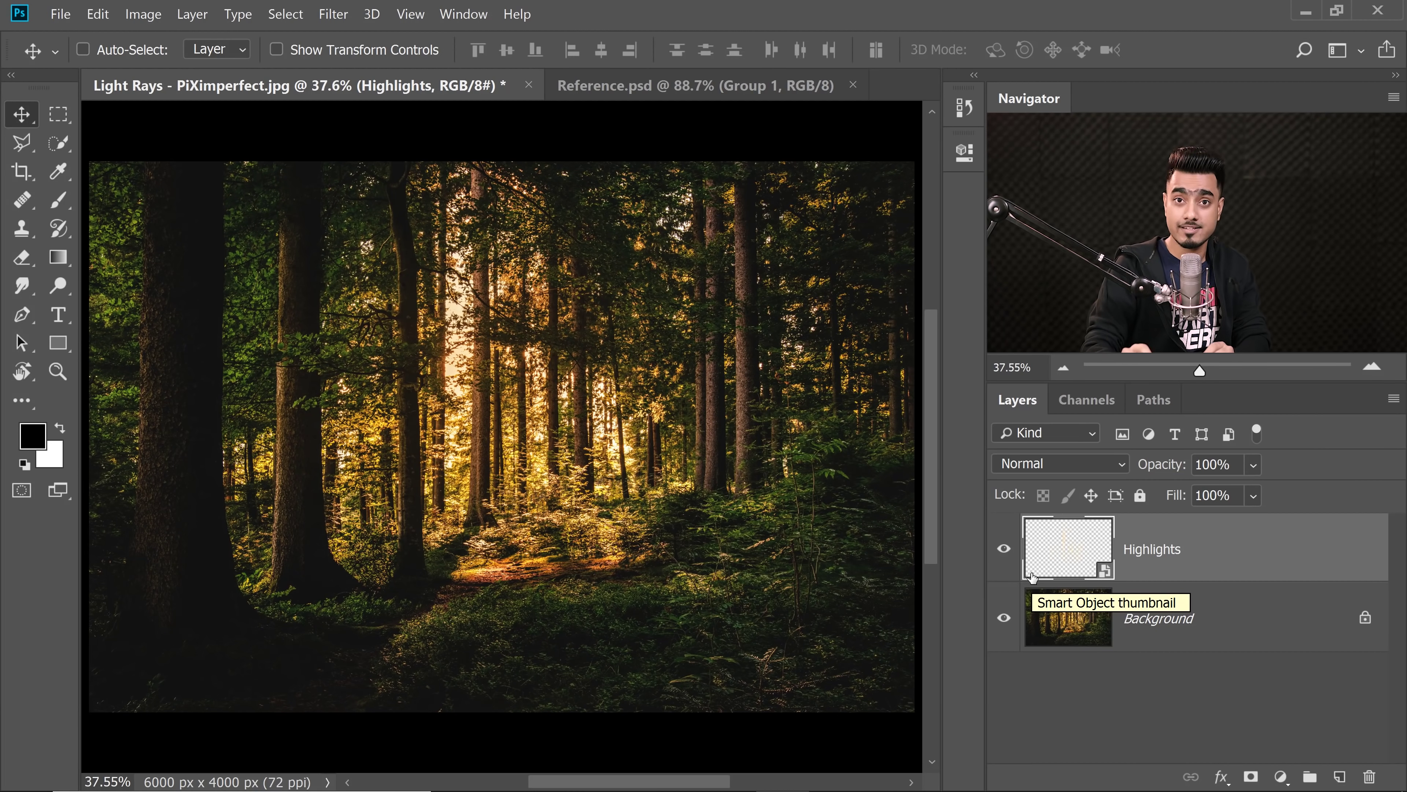
Bring up the Radial Blur filter settings from Filter > Blur.
left_click(333, 14)
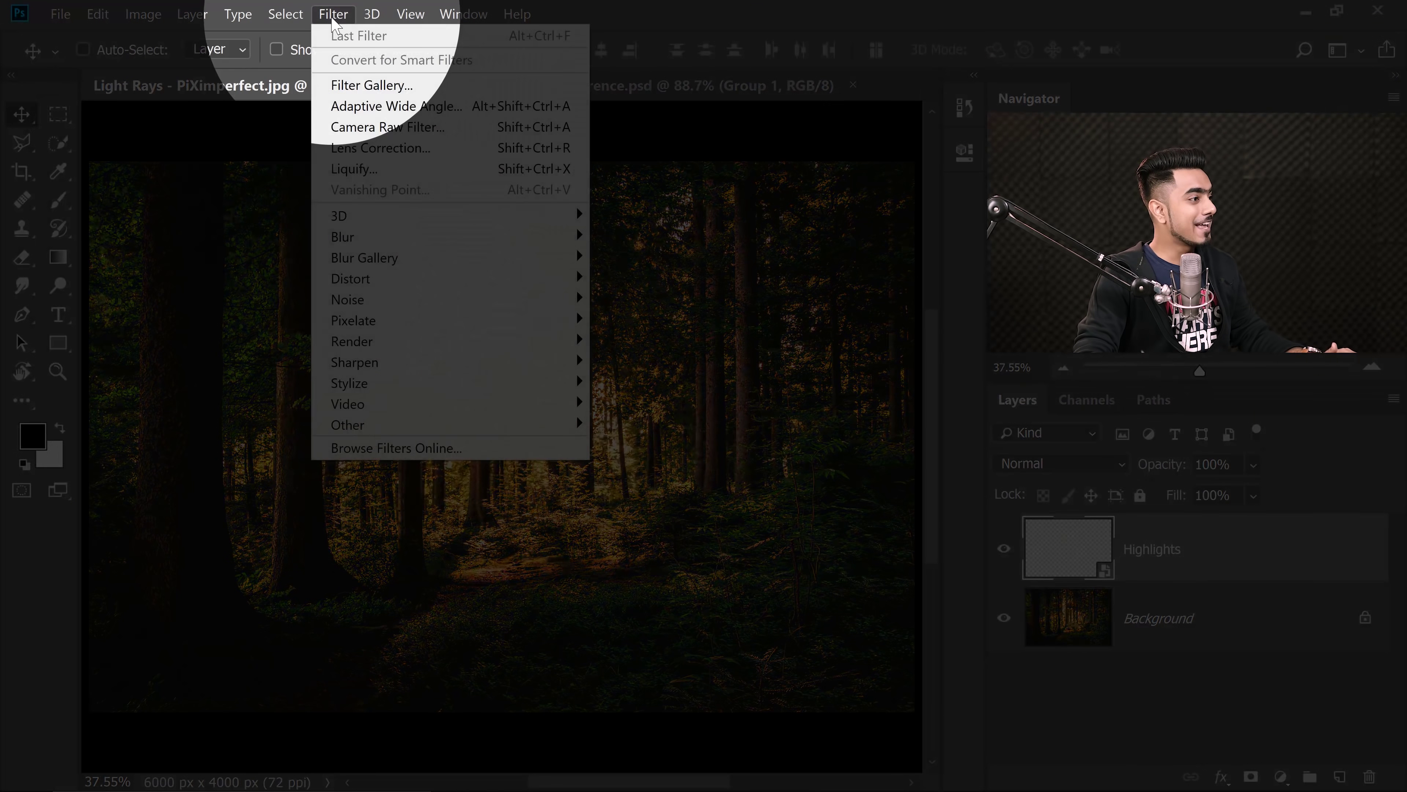
mouse_move(450, 235)
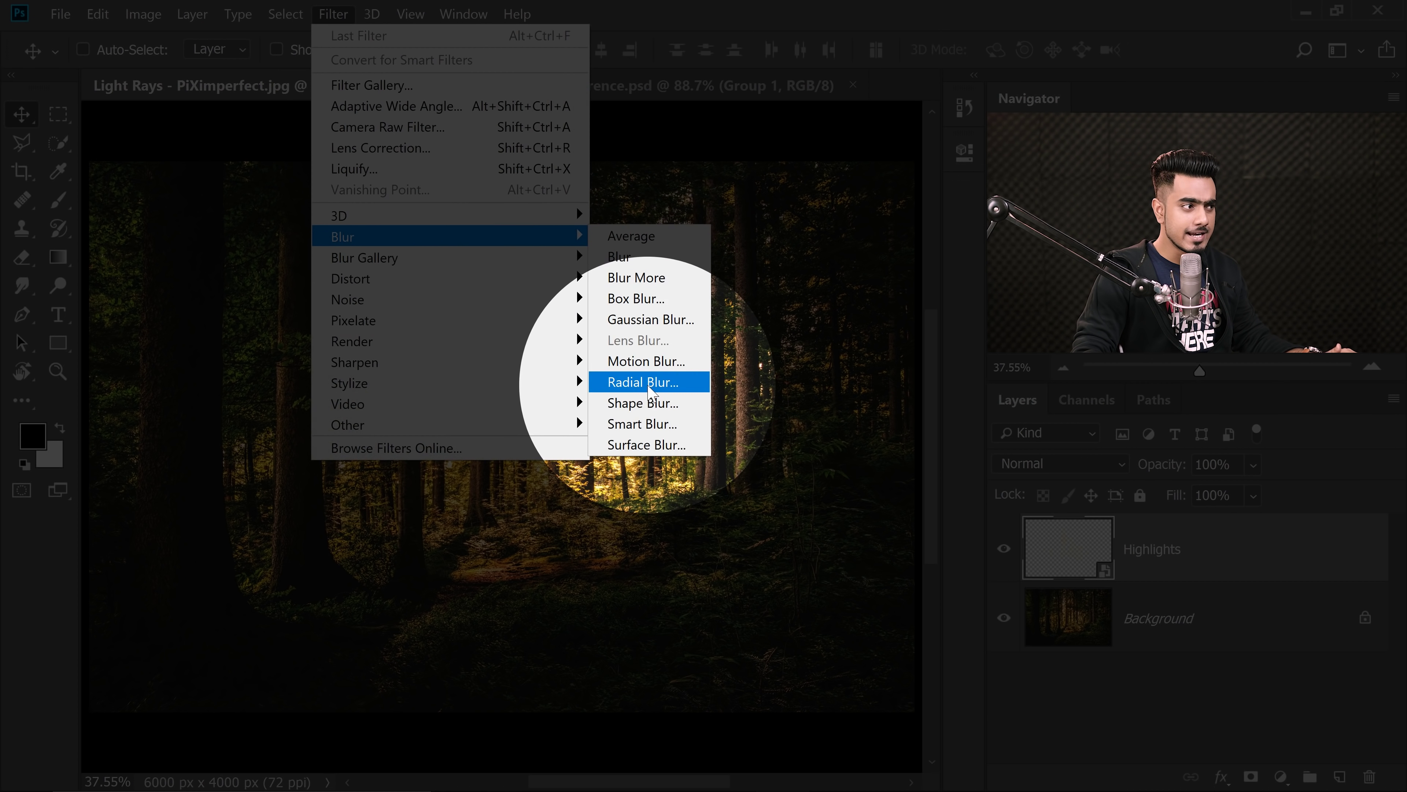
left_click(643, 382)
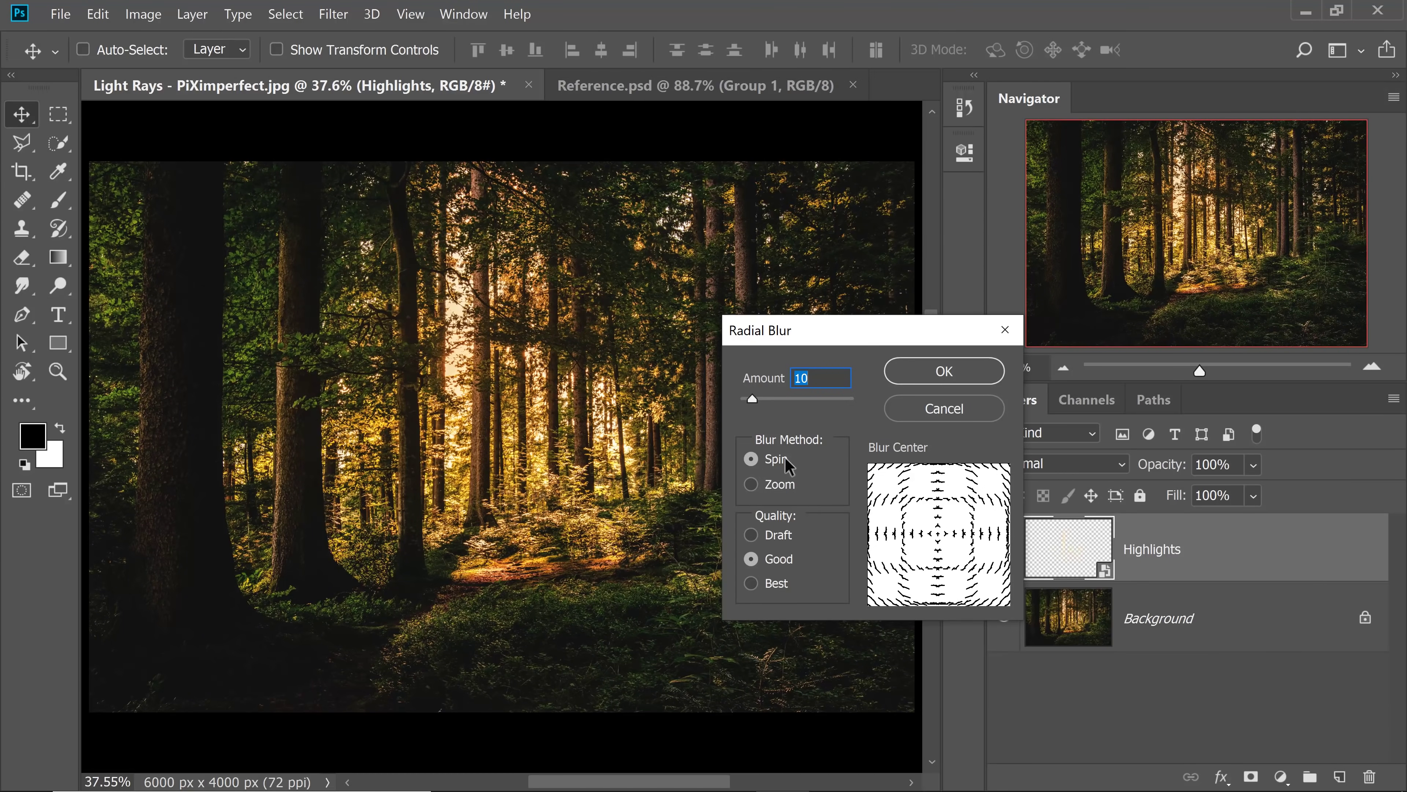
Apply a Zoom Radial Blur at Amount 100, Draft quality, centred toward the light source.
left_click(762, 489)
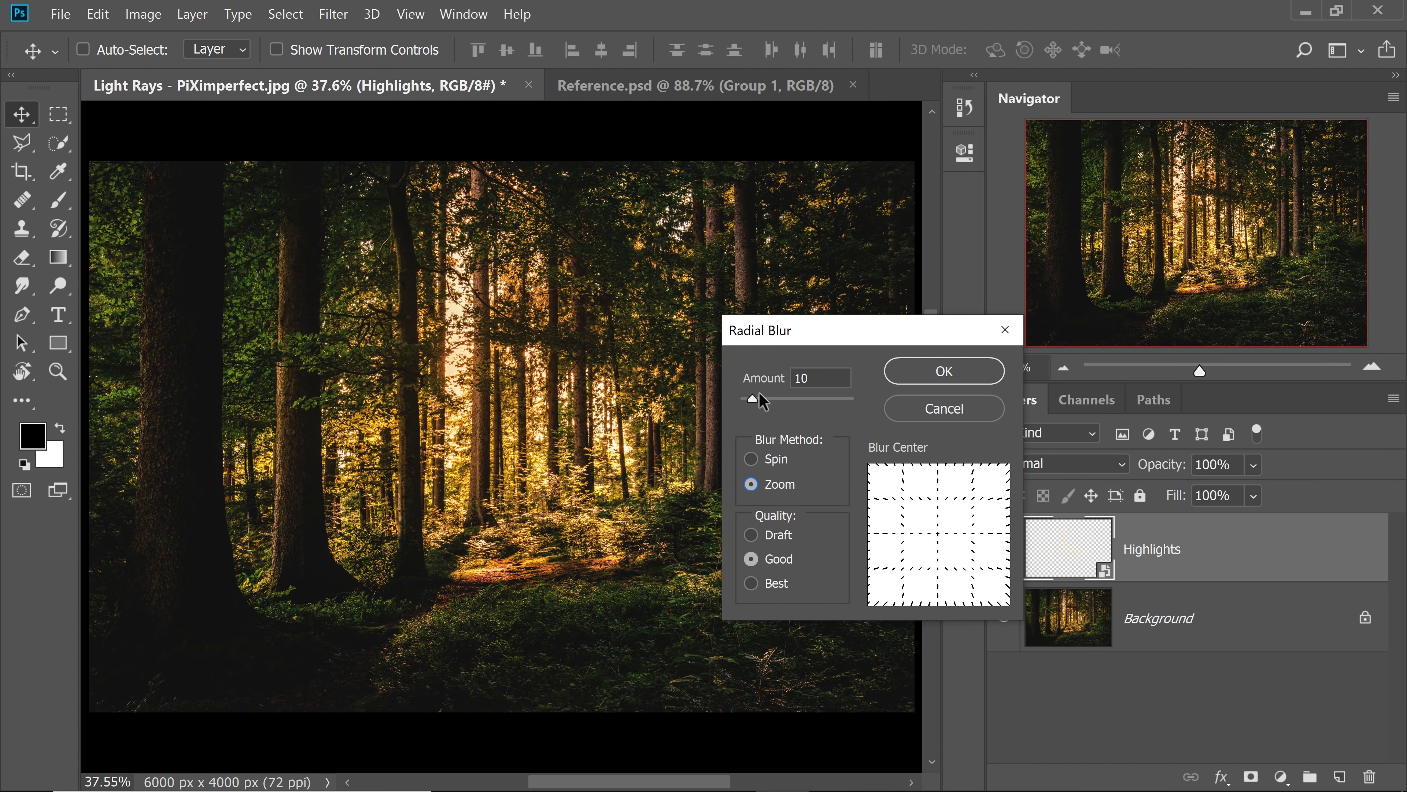
left_click_drag(775, 403, 859, 406)
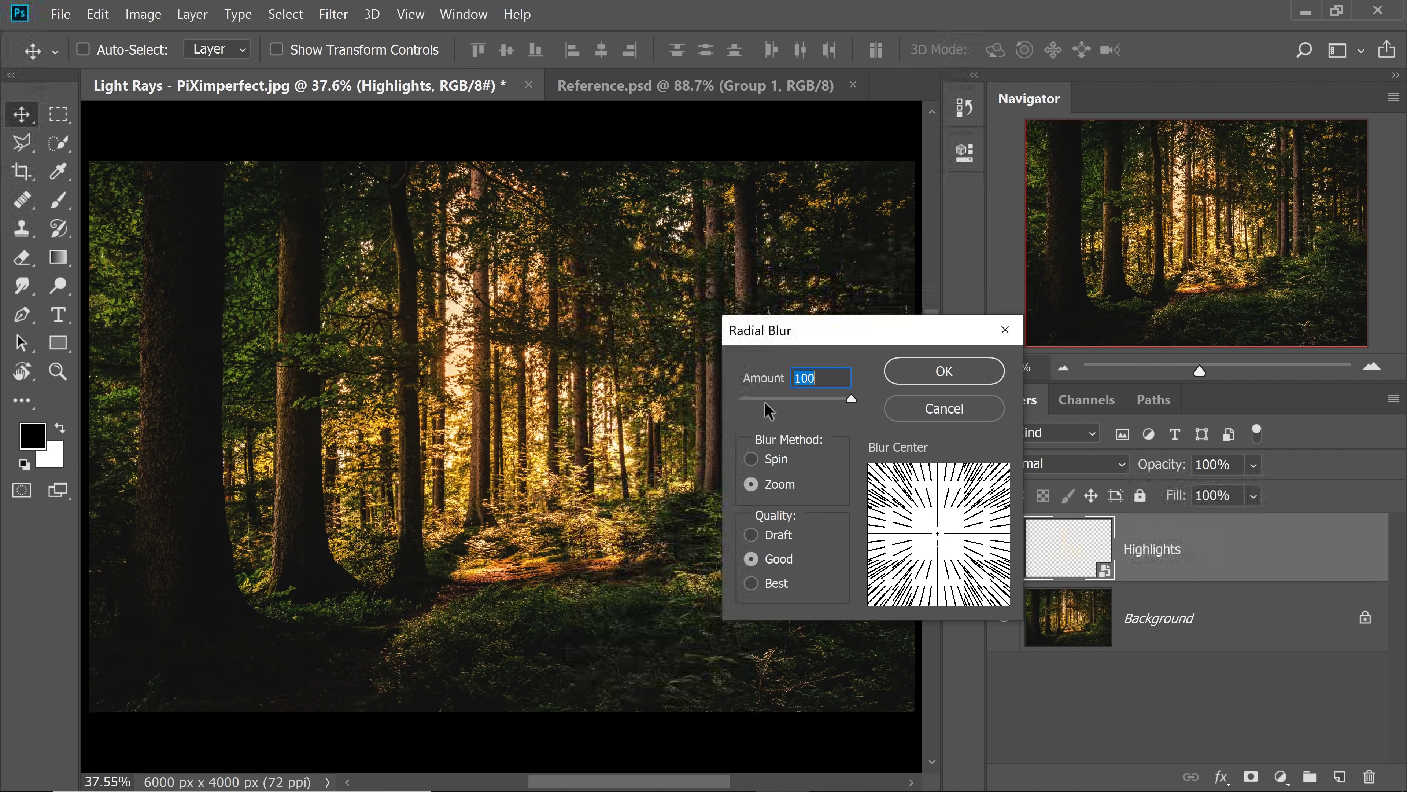
left_click(752, 534)
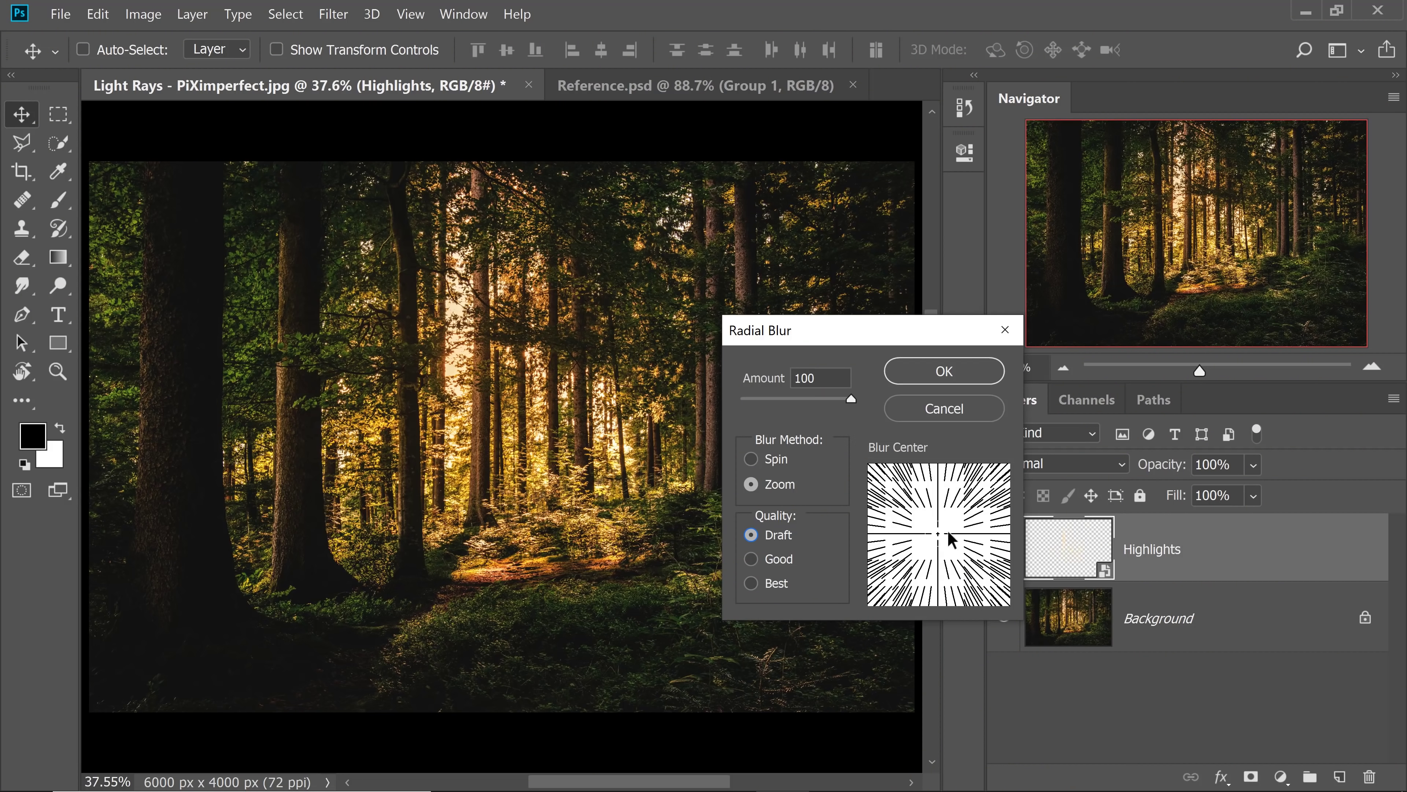
left_click_drag(948, 530, 944, 520)
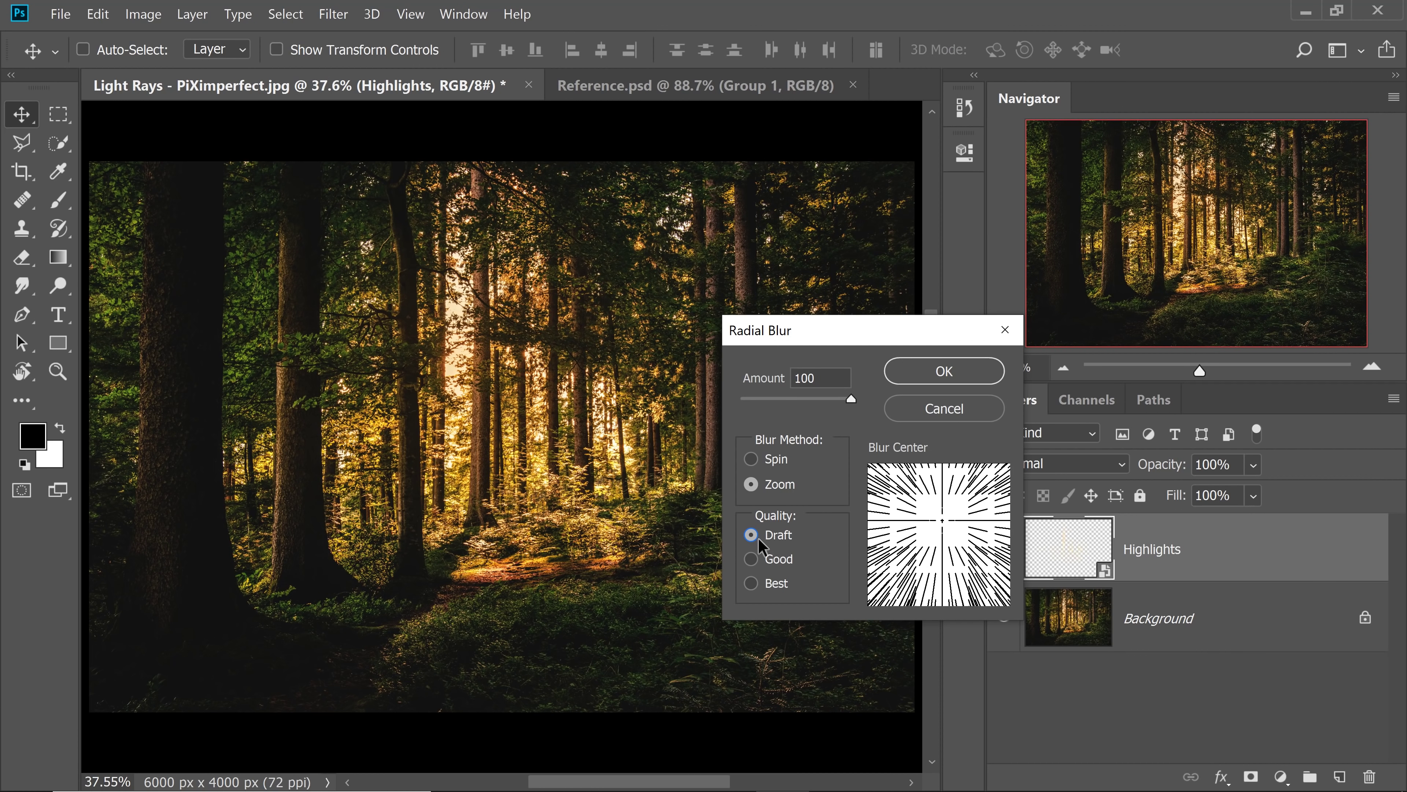
left_click(936, 376)
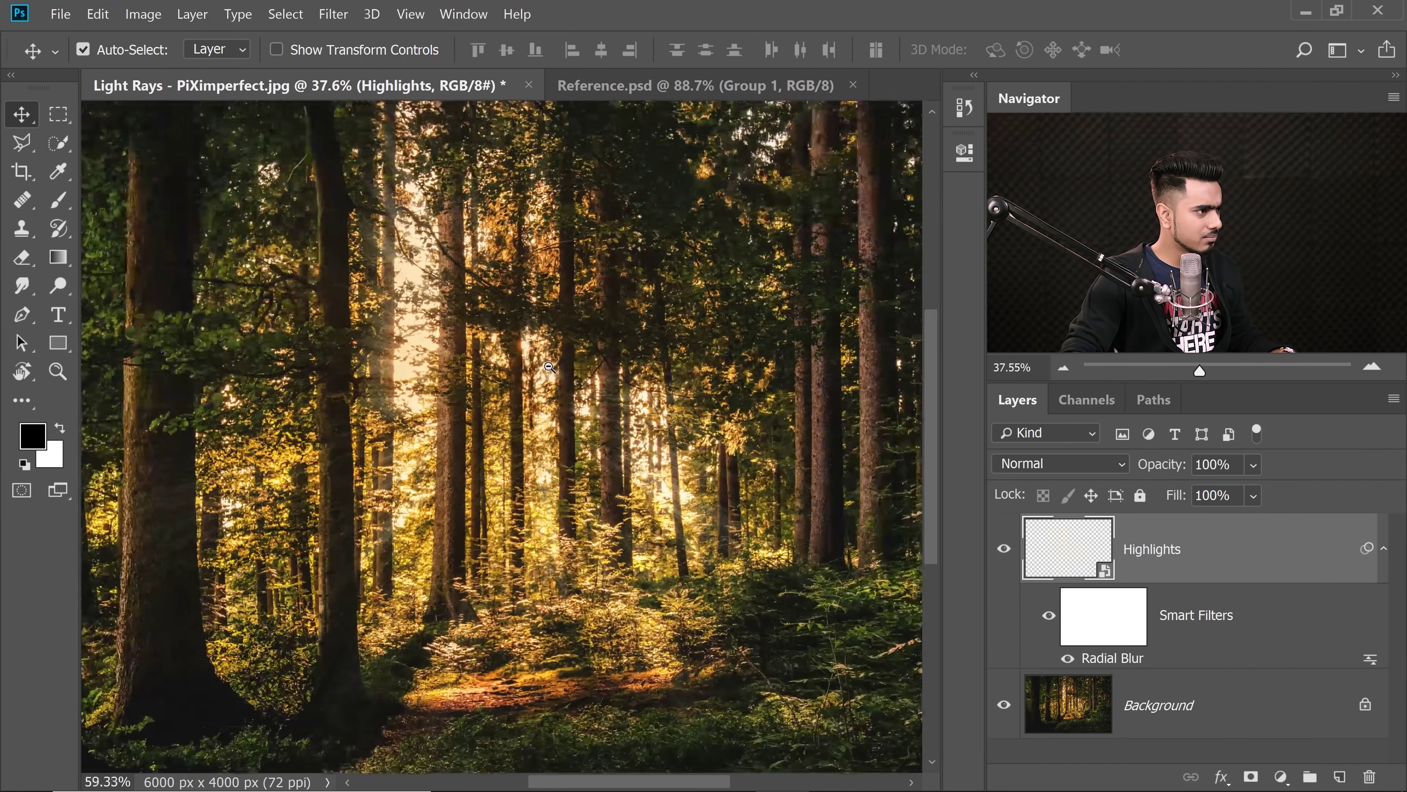
left_click(537, 367, "ctrl")
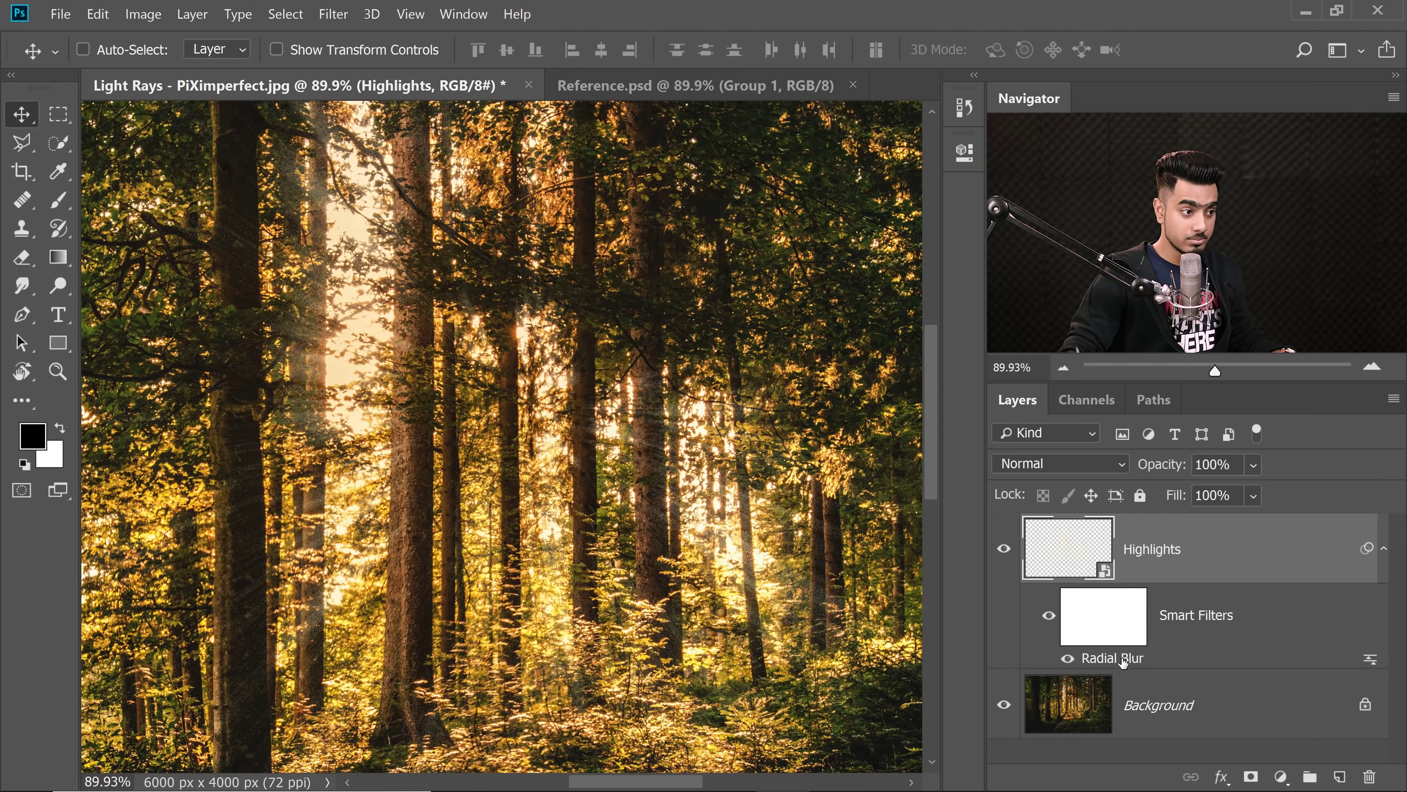
Re-edit the Radial Blur smart filter twice to reposition its blur centre.
double_click(1113, 661)
left_click_drag(942, 523, 943, 513)
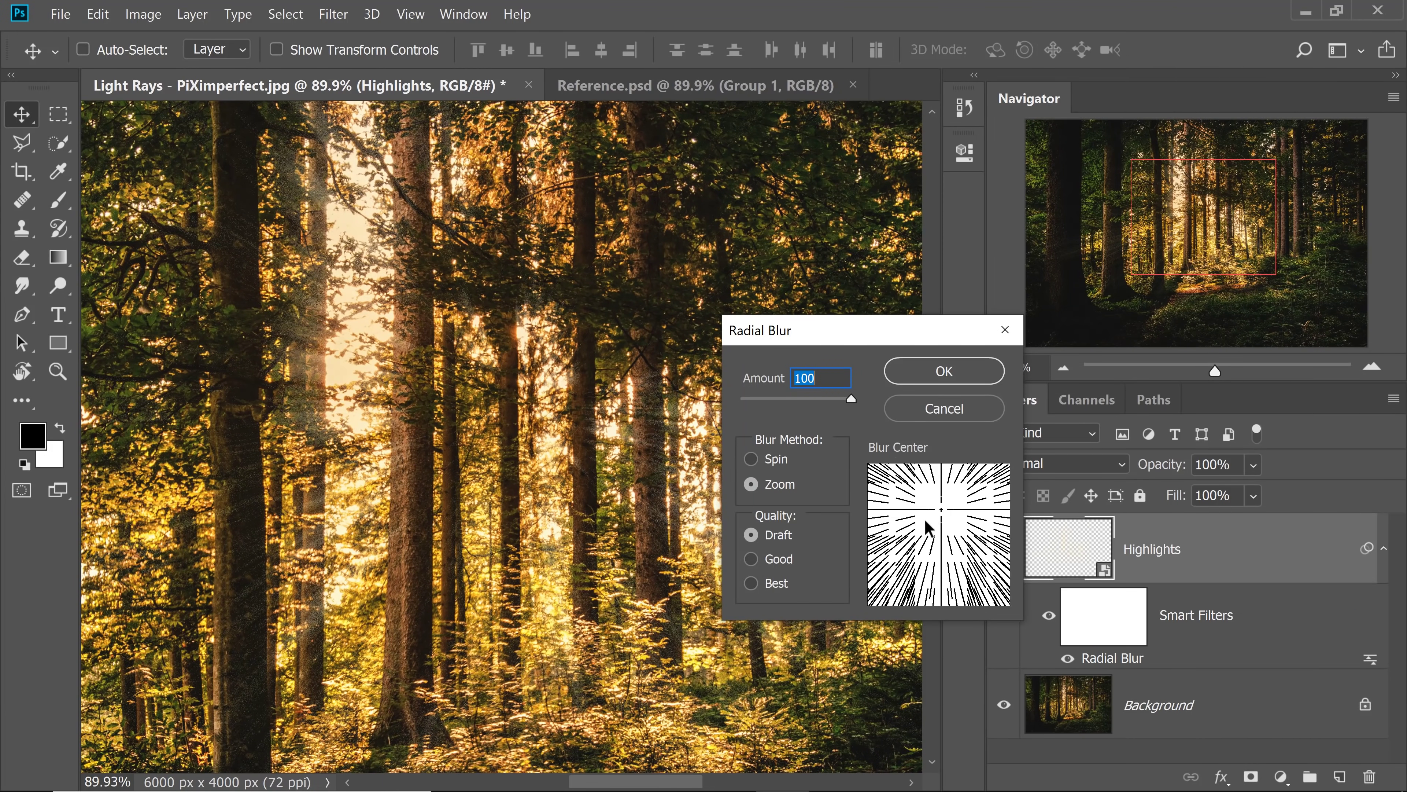
left_click(943, 369)
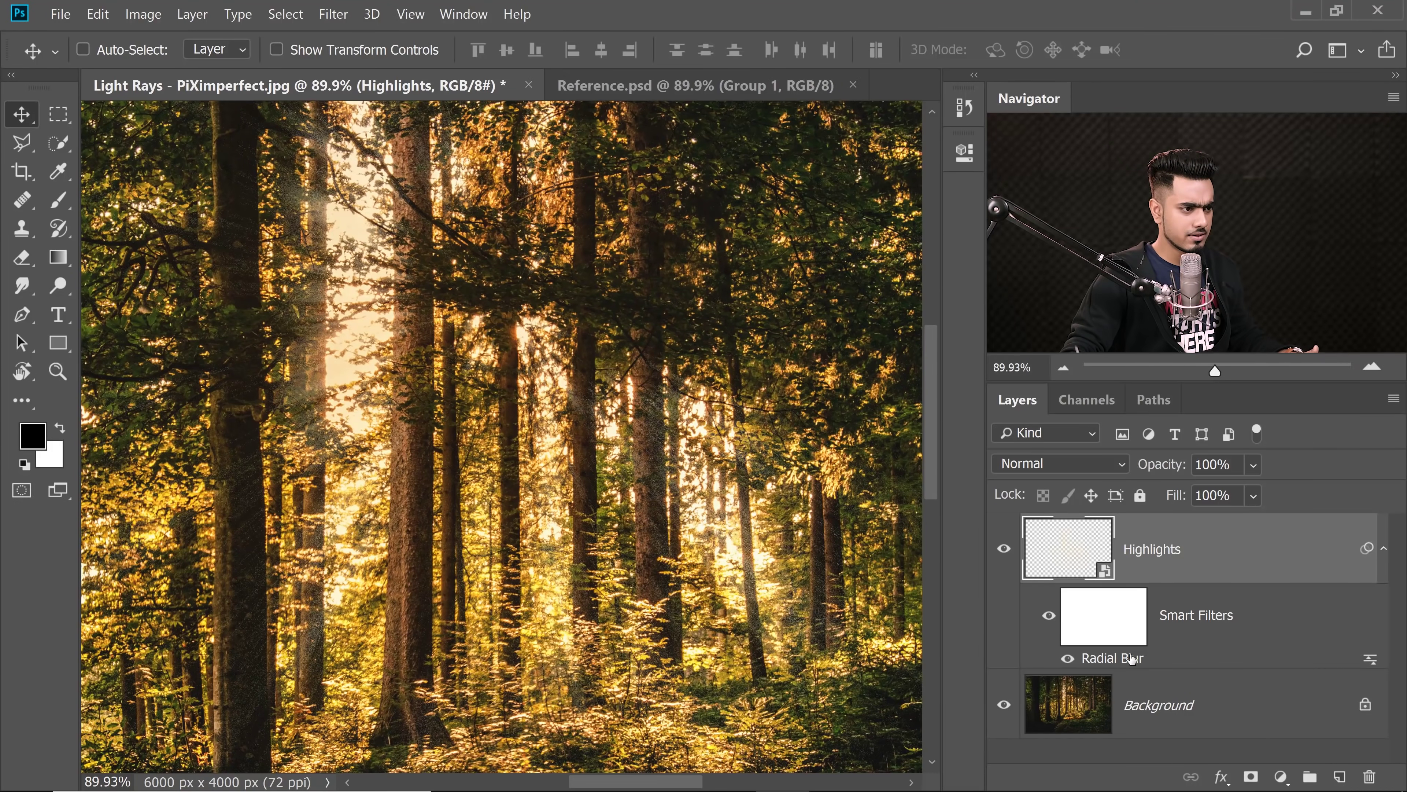
double_click(1109, 658)
left_click_drag(941, 512, 946, 516)
left_click(945, 370)
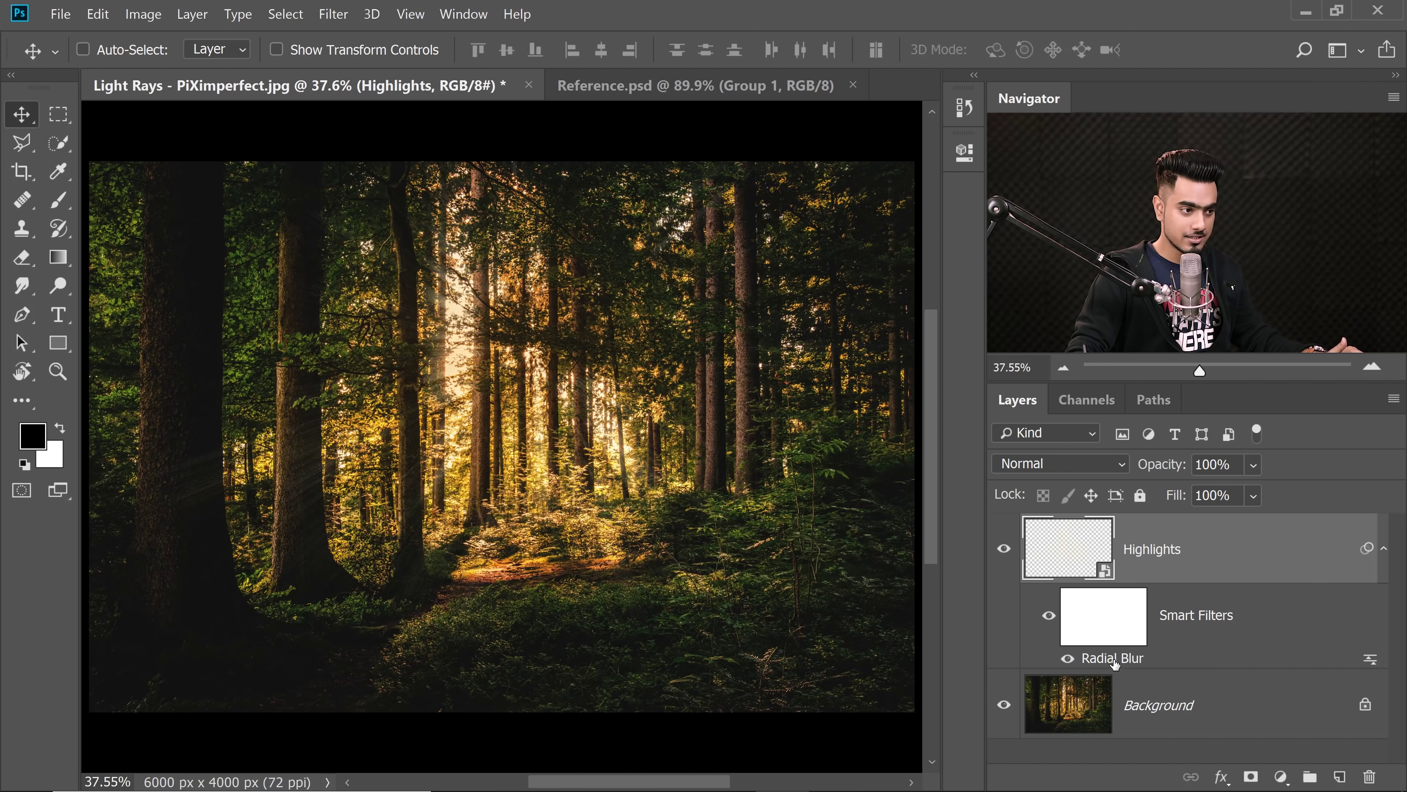
Reapply the Radial Blur at Best quality and zoom out to the whole photo.
double_click(1113, 659)
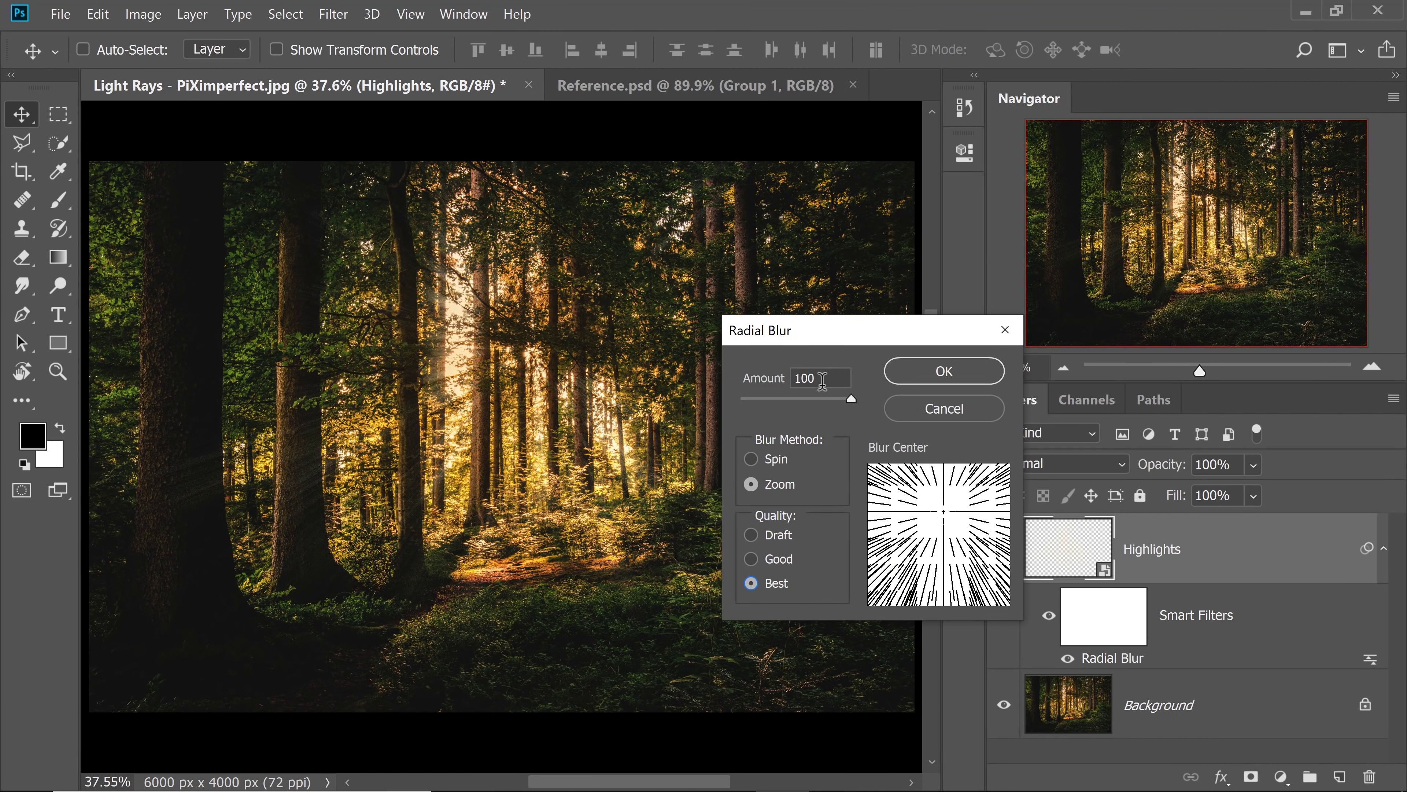
left_click(948, 376)
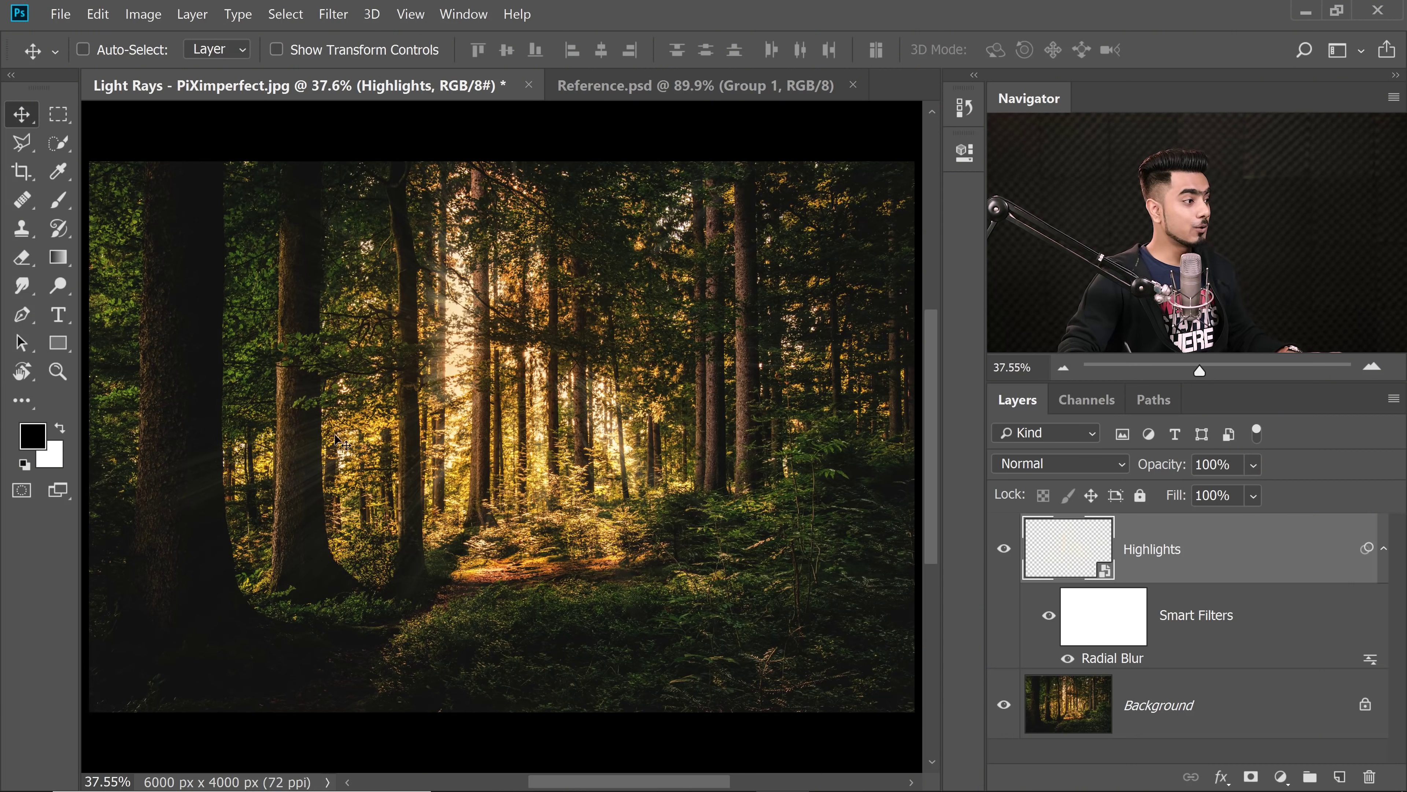
left_click_drag(309, 453, 638, 294)
scroll(638, 294, "down", 1)
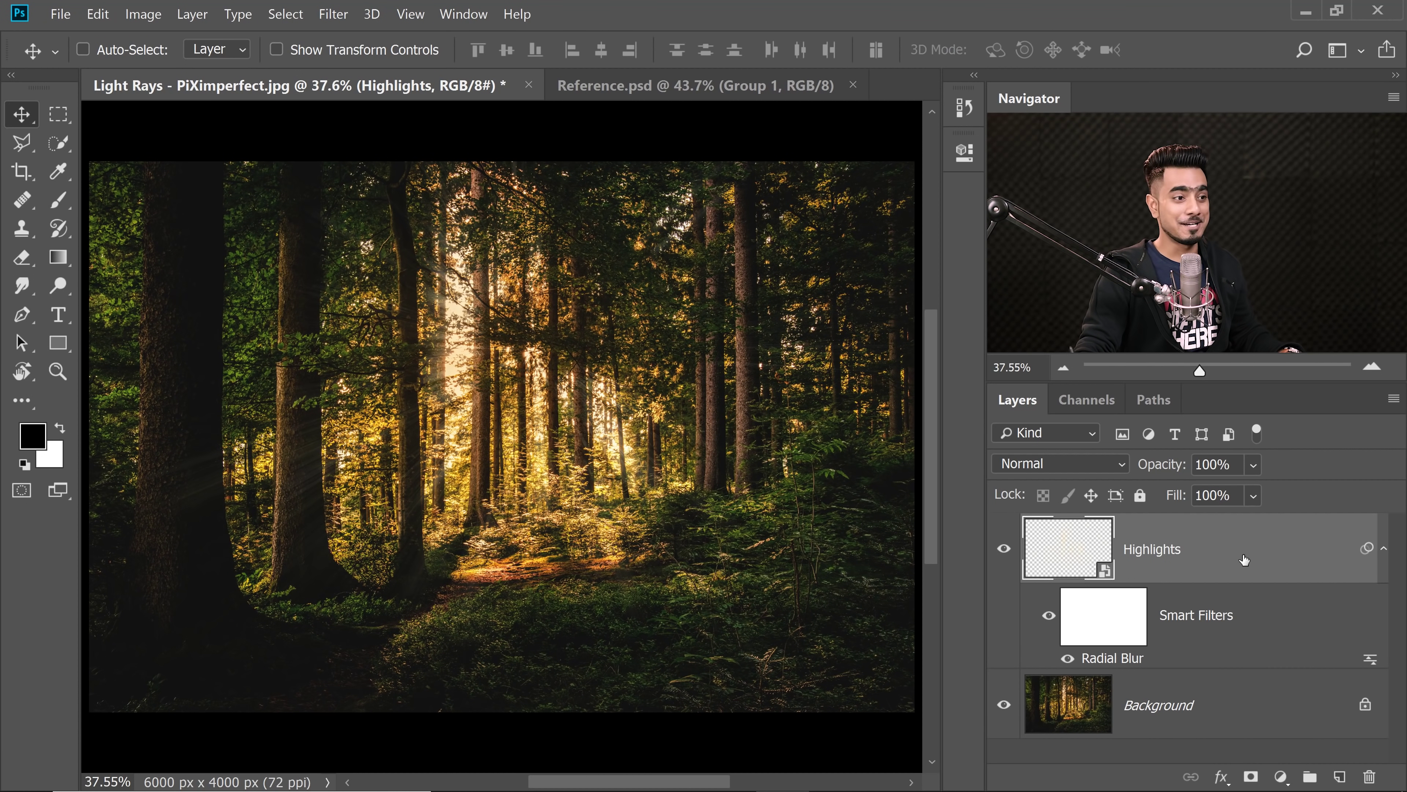
Duplicate Highlights up to Highlights copy 5 and select all ray layers down to the original.
key("ctrl")
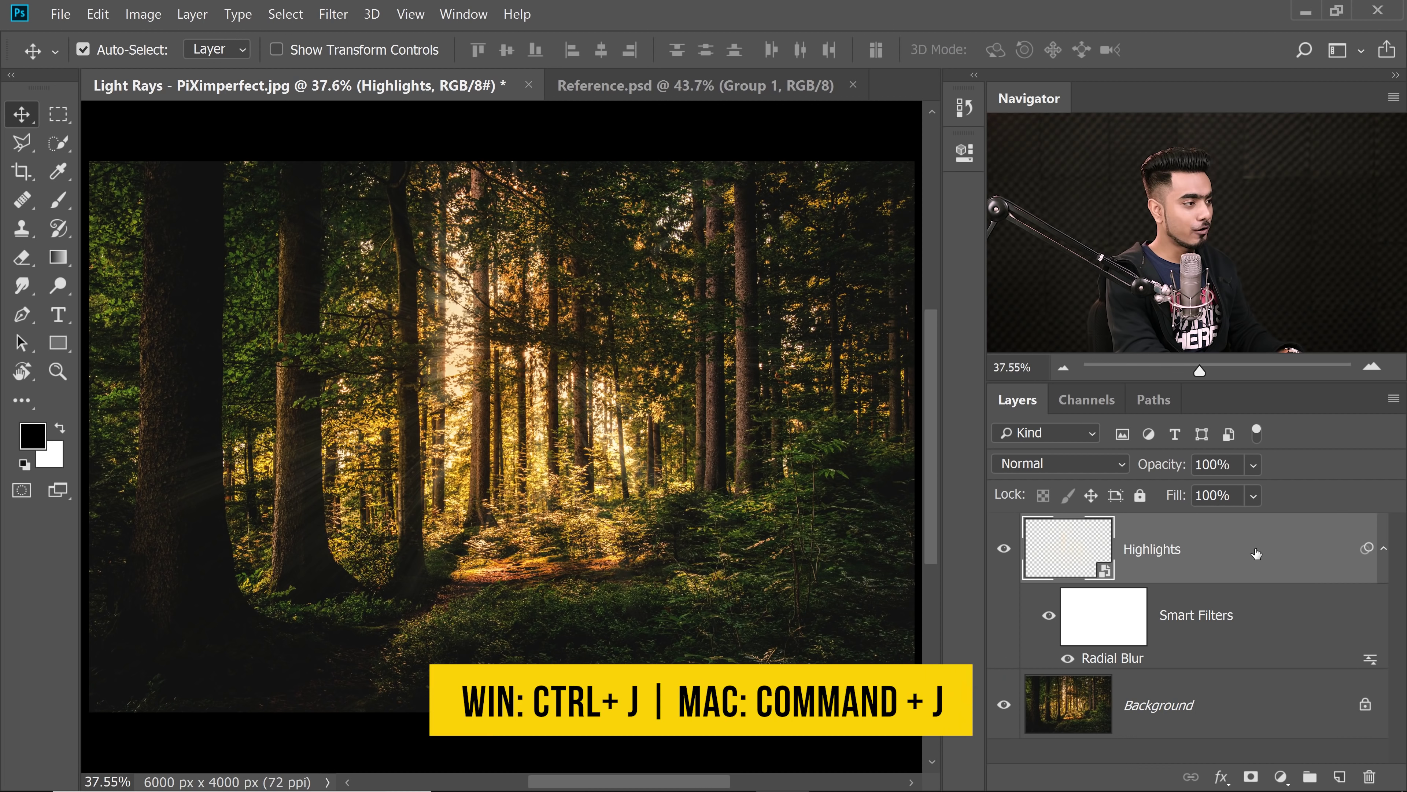
key("ctrl+j")
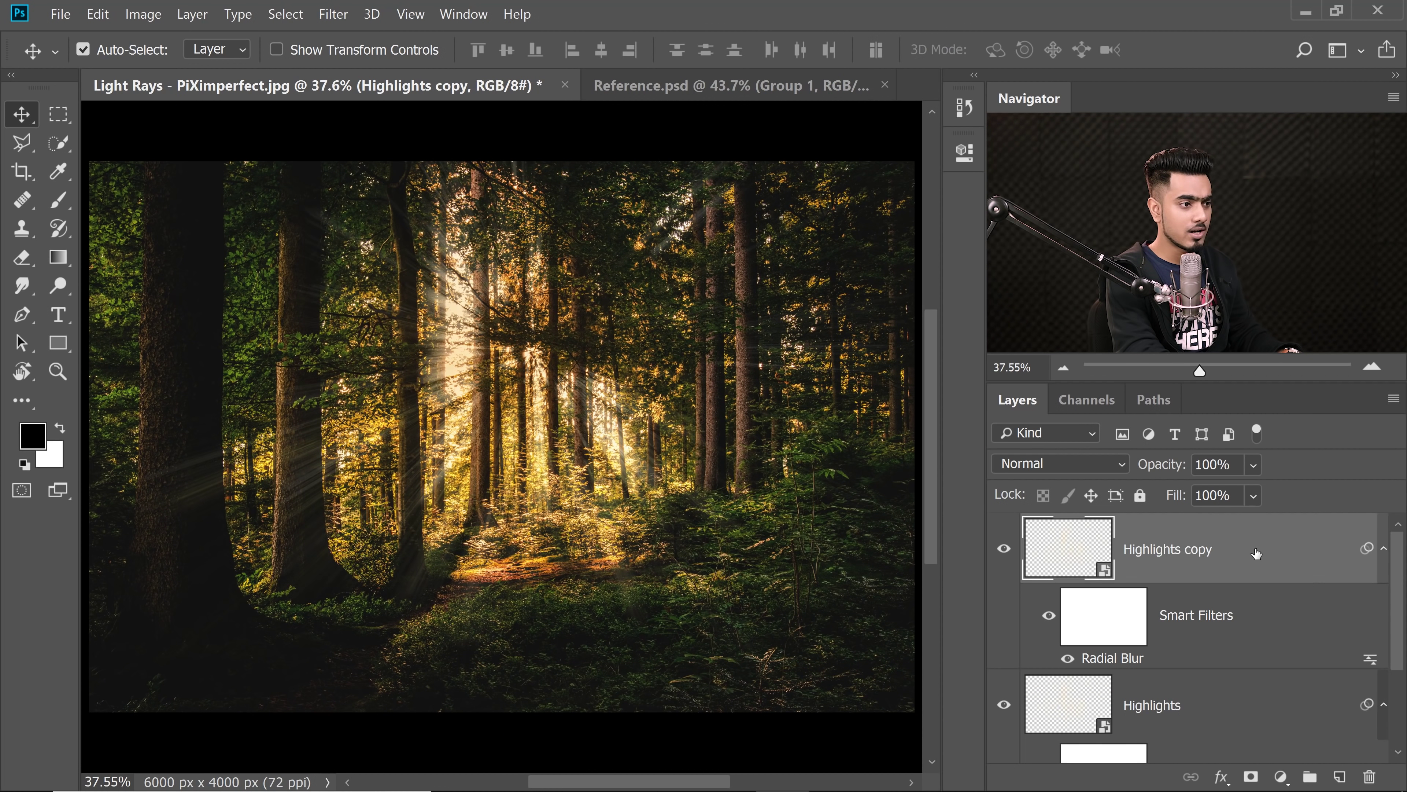
key("ctrl+j")
key("ctrl+j")
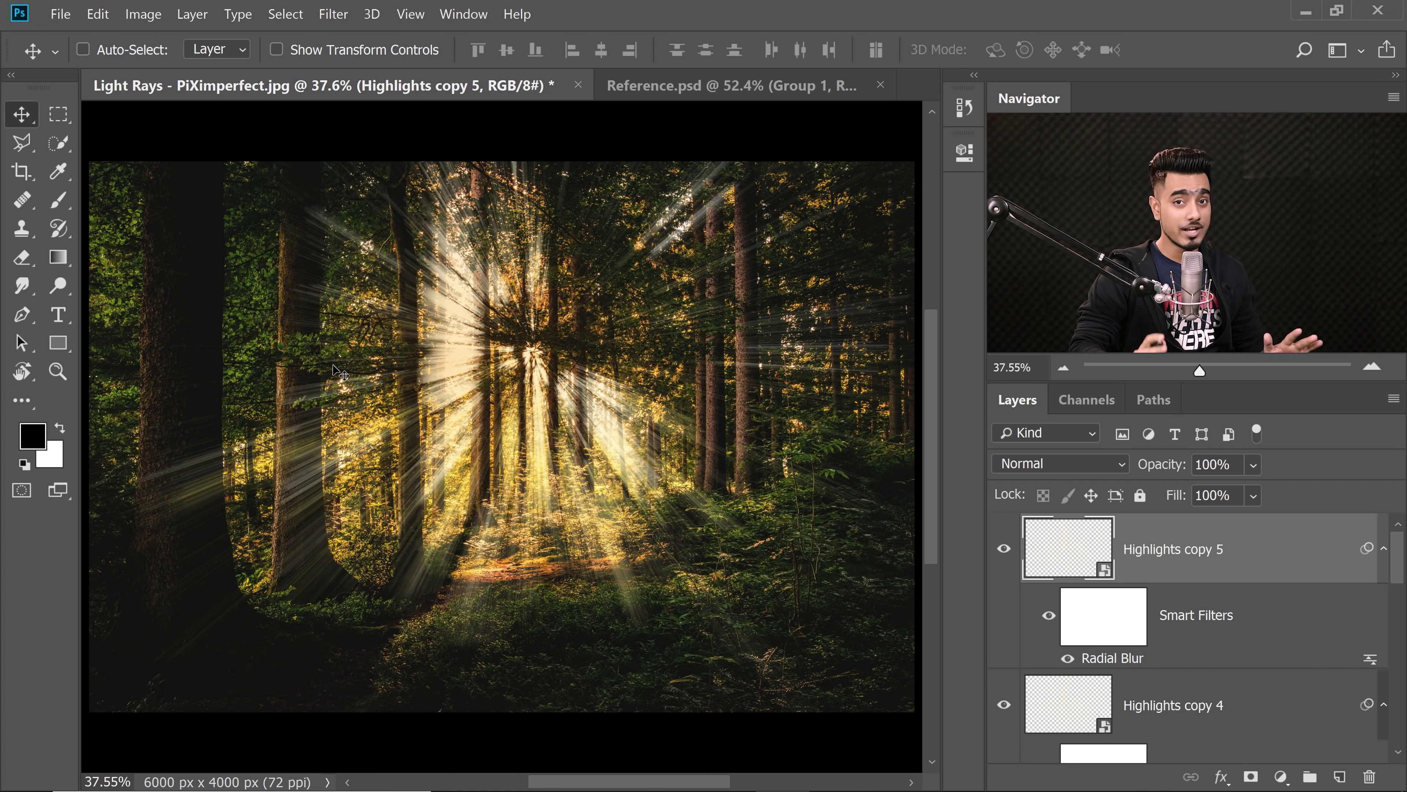
left_click_drag(319, 441, 338, 510)
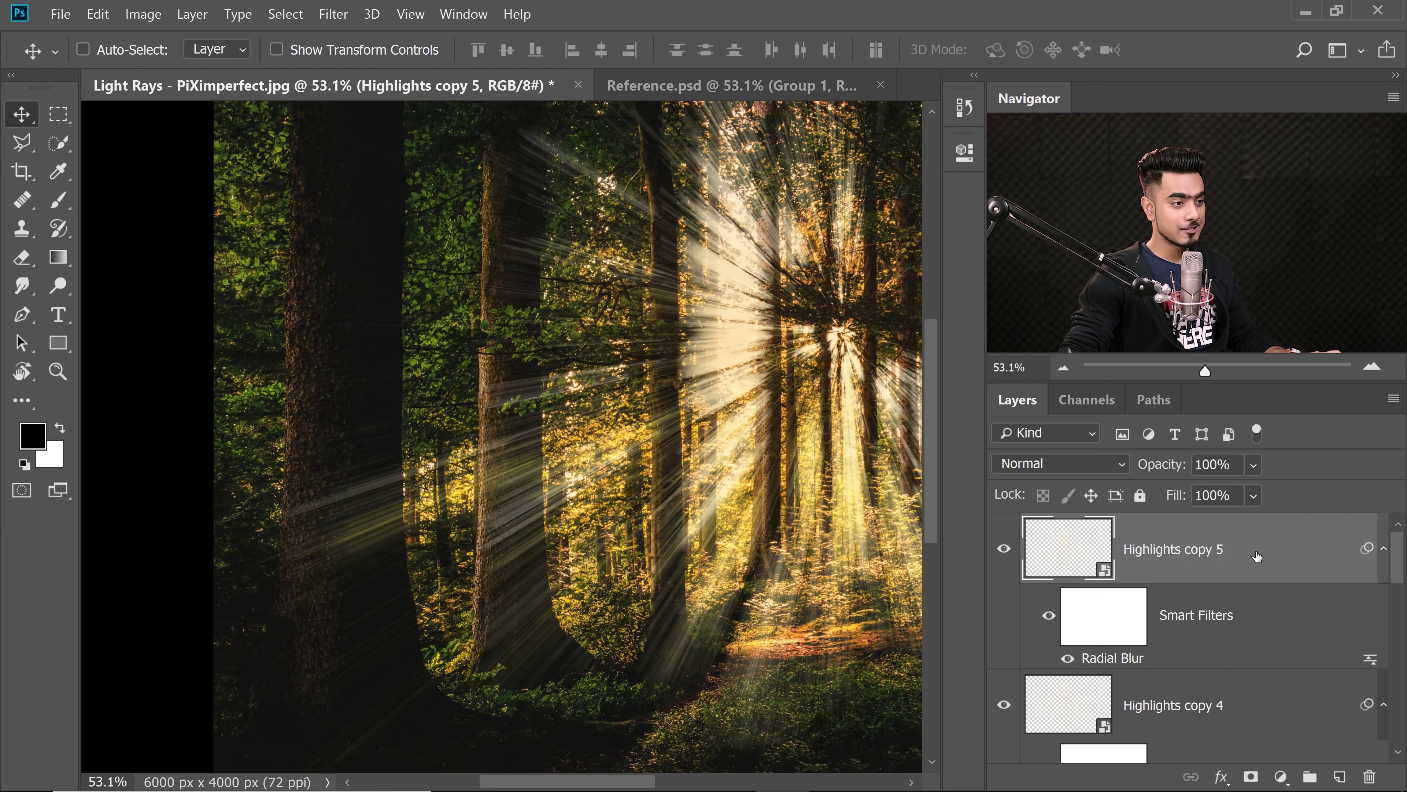
mouse_move(1400, 561)
left_mouse_down()
mouse_move(1402, 720)
mouse_move(1404, 545)
left_mouse_up()
left_click(1200, 582, "shift")
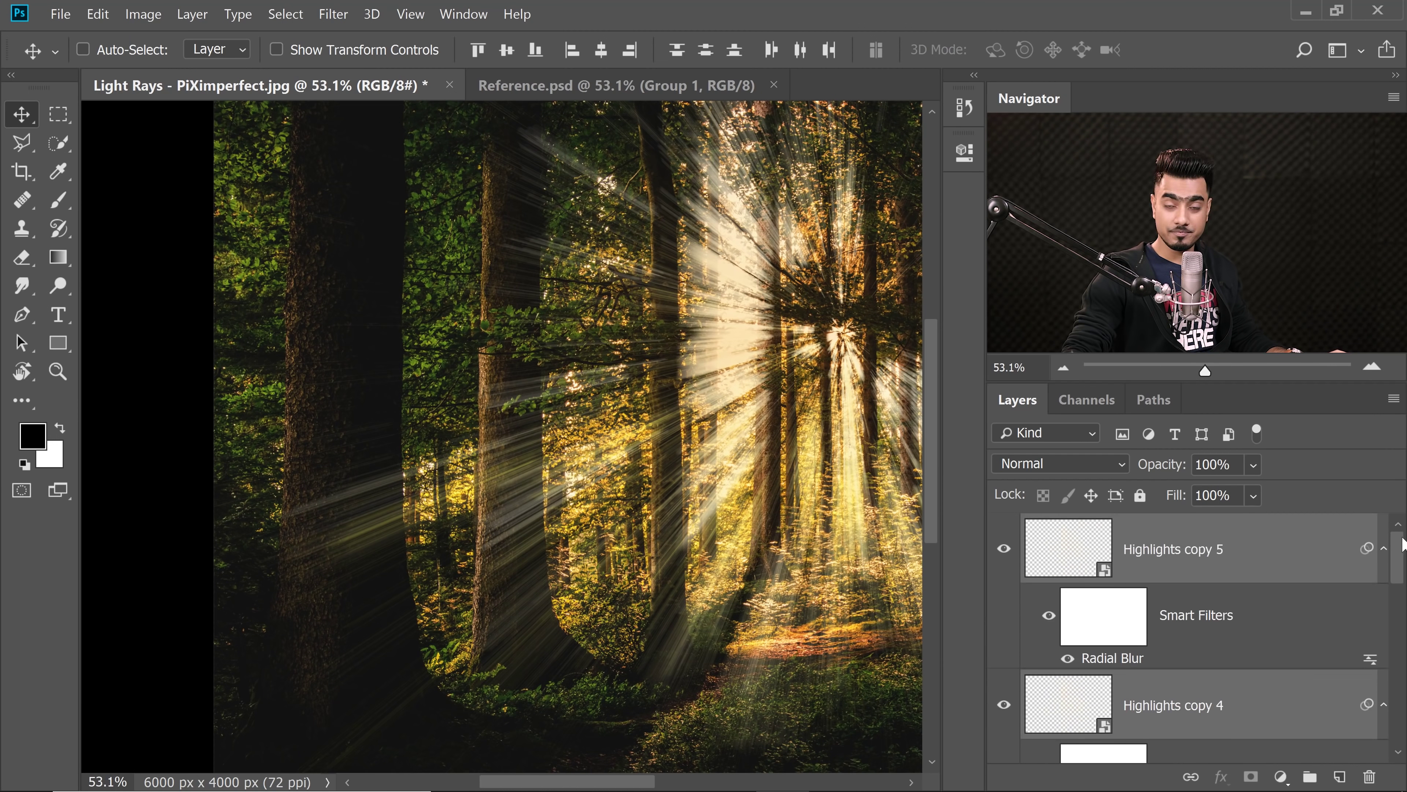
Convert the selected ray layers into one smart object and inspect its .psb contents.
right_click(1295, 556)
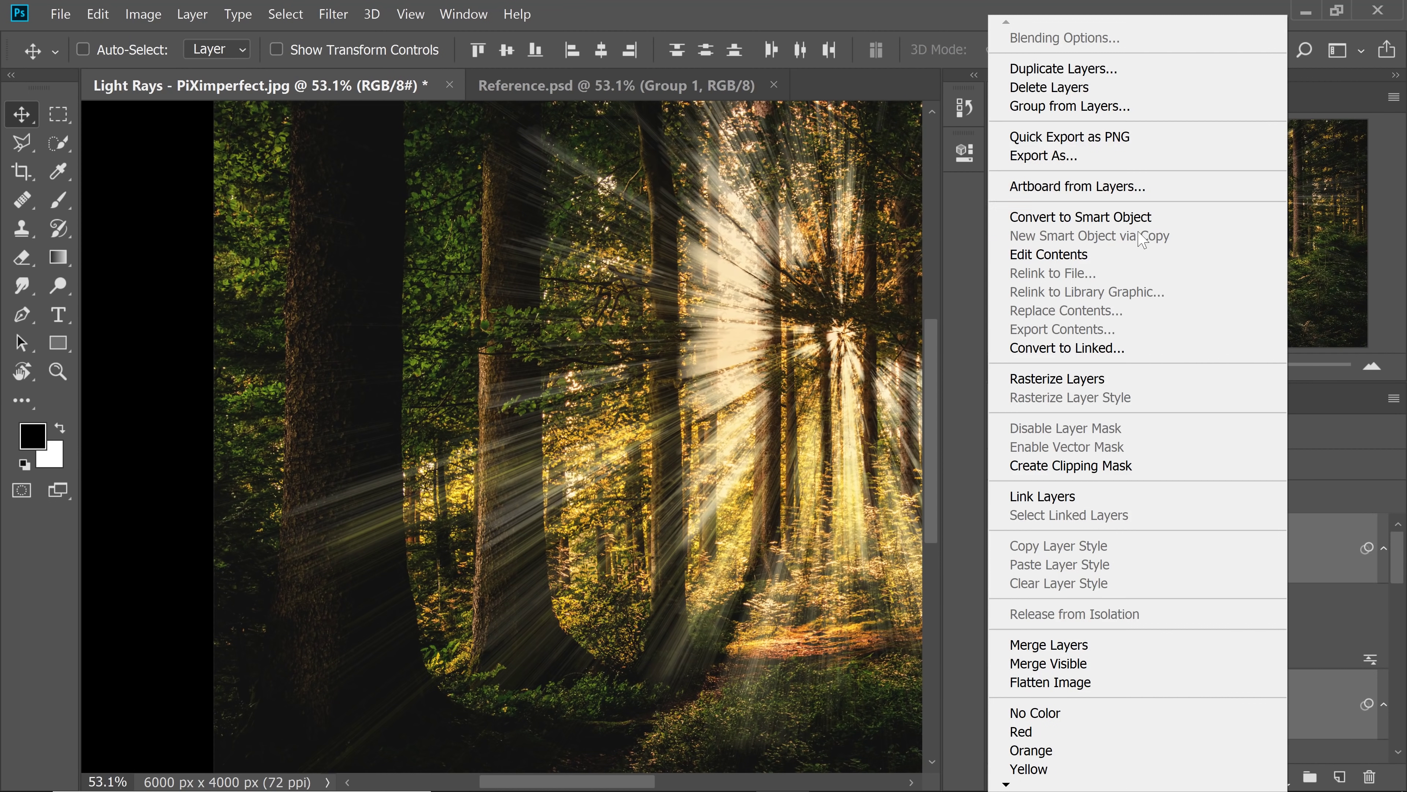
left_click(1144, 227)
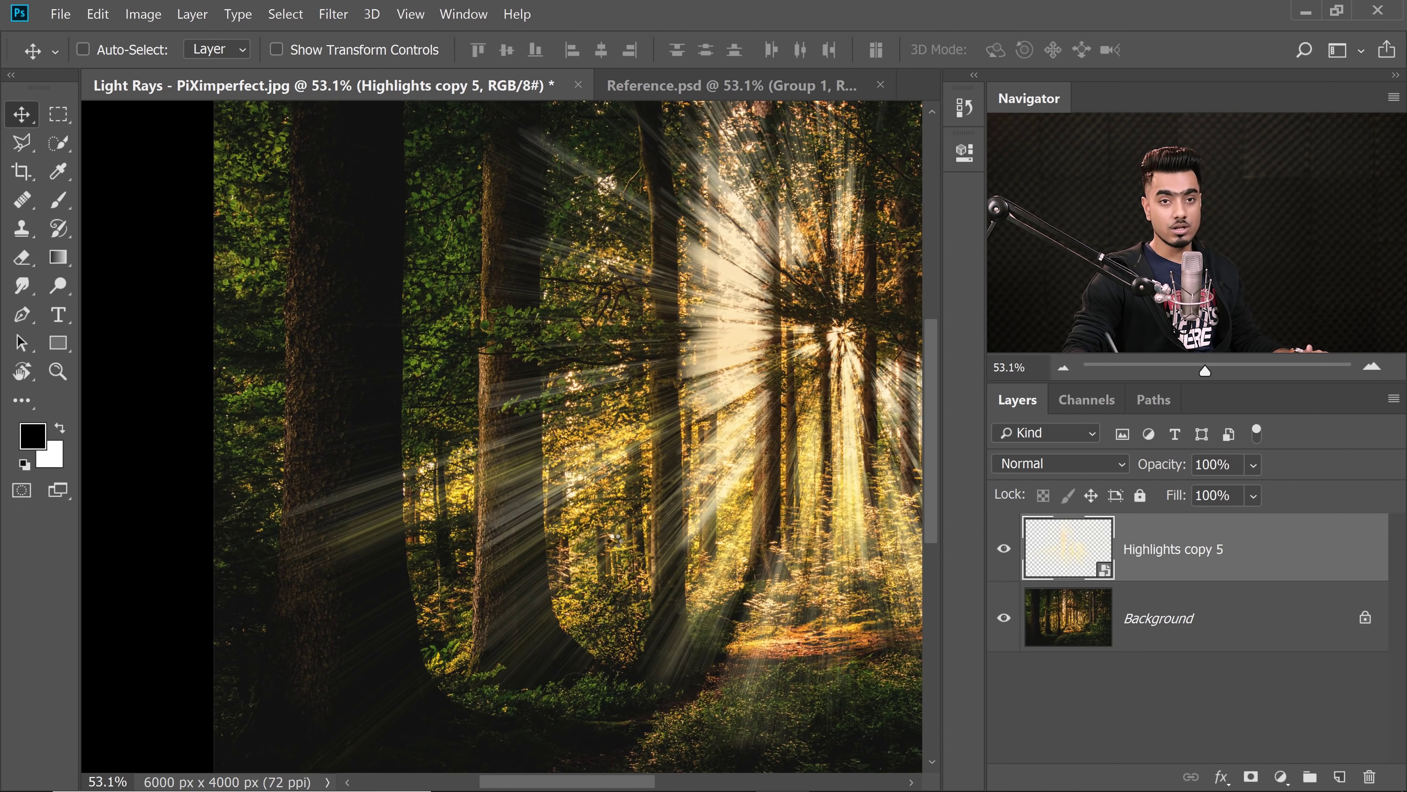
double_click(1069, 548)
mouse_move(1394, 561)
left_mouse_down()
mouse_move(1398, 625)
mouse_move(1397, 555)
left_mouse_up()
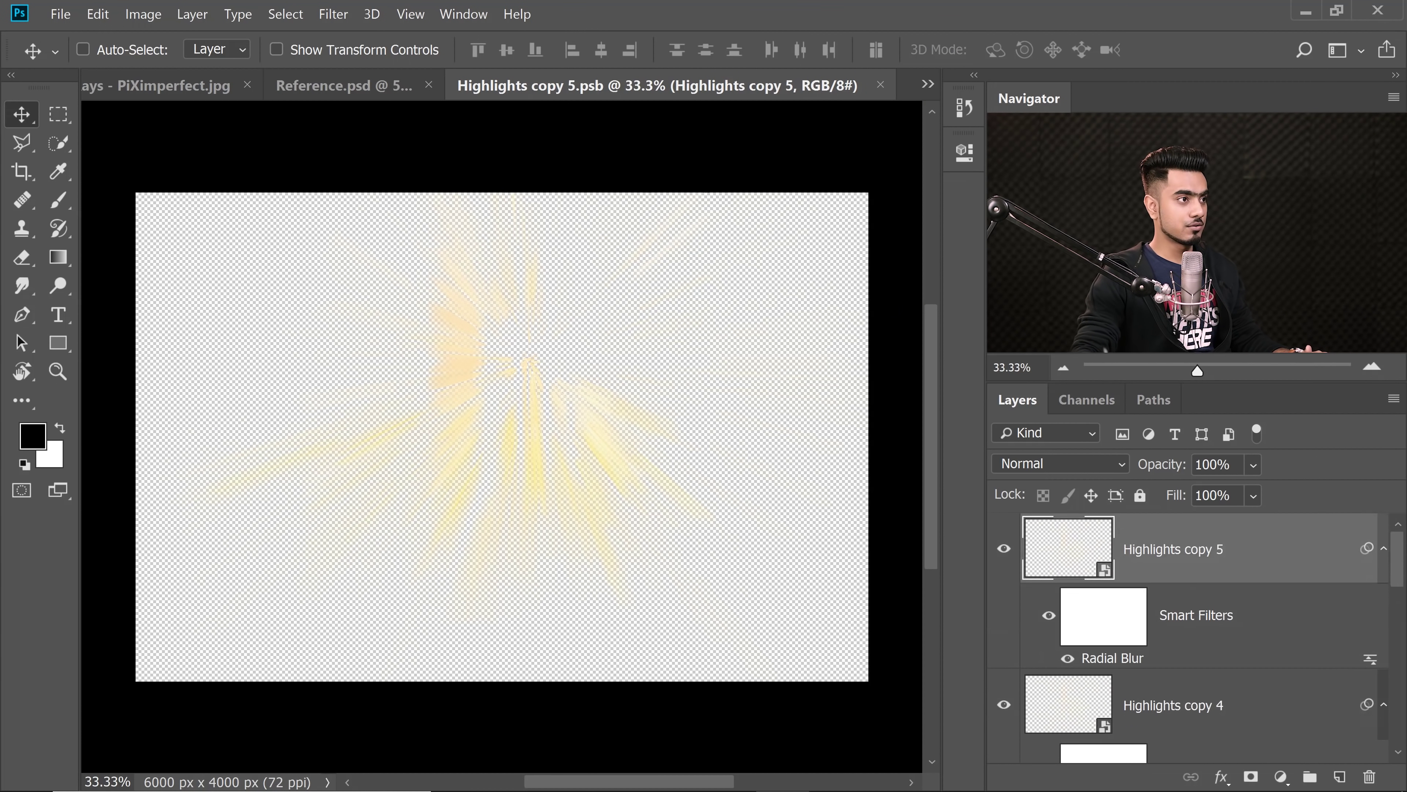
left_click(880, 83)
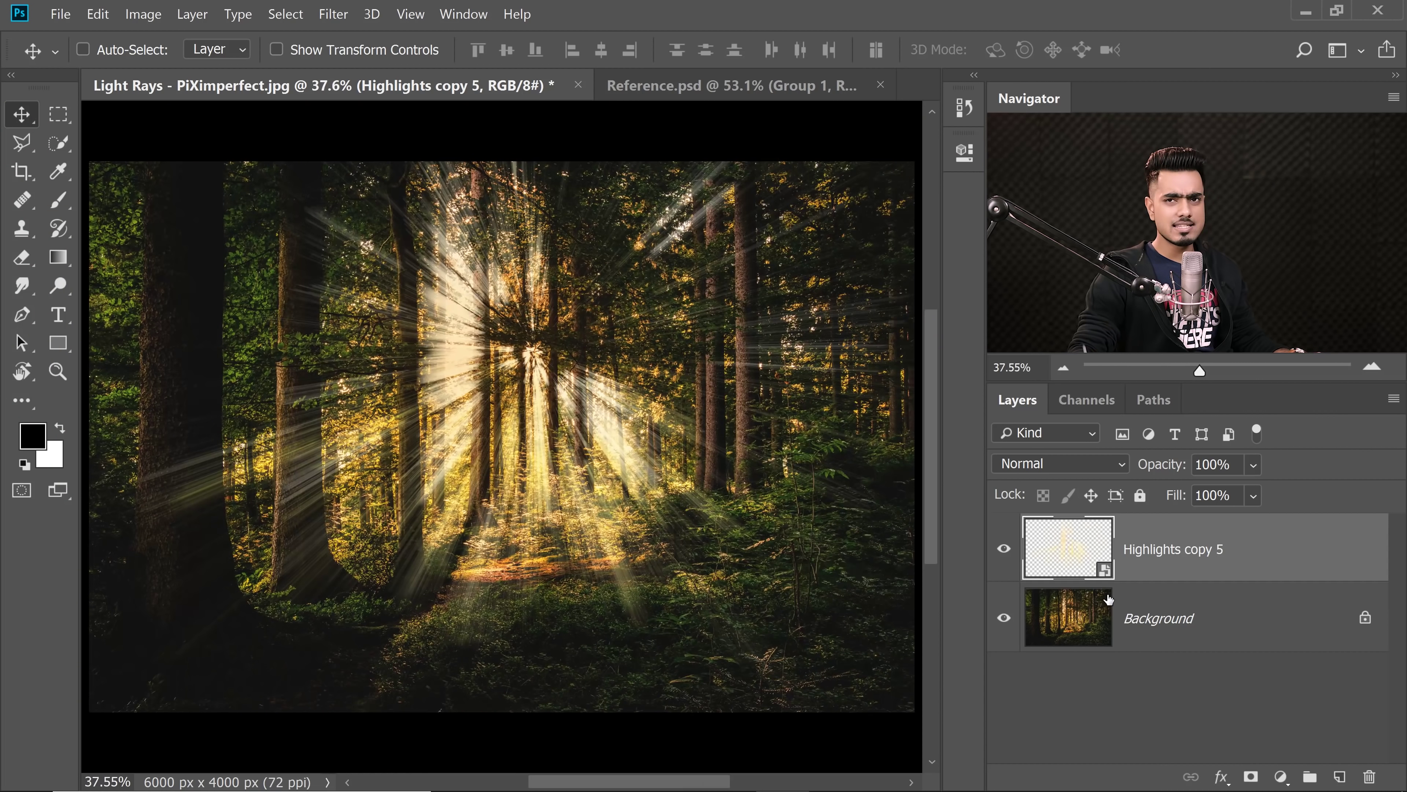
Rename the combined smart object layer to 'Highlights'.
double_click(1163, 549)
key("End")
key("BackSpace")
key("BackSpace")
key("BackSpace")
key("BackSpace")
key("BackSpace")
key("BackSpace")
key("BackSpace")
key("Return")
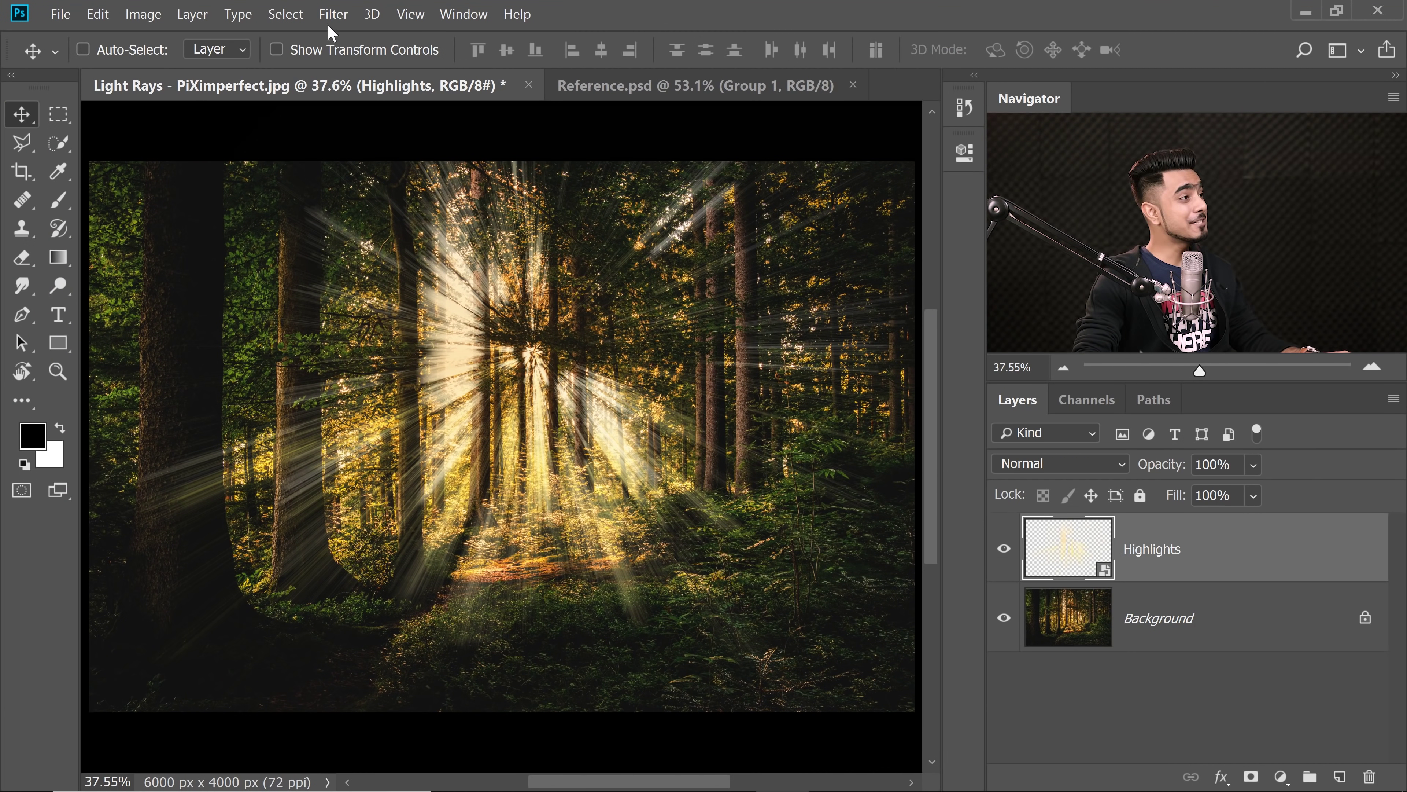
left_click(333, 15)
Apply a 15 px Field Blur with pins on the left tree, upper left and lower-right foreground.
mouse_move(474, 263)
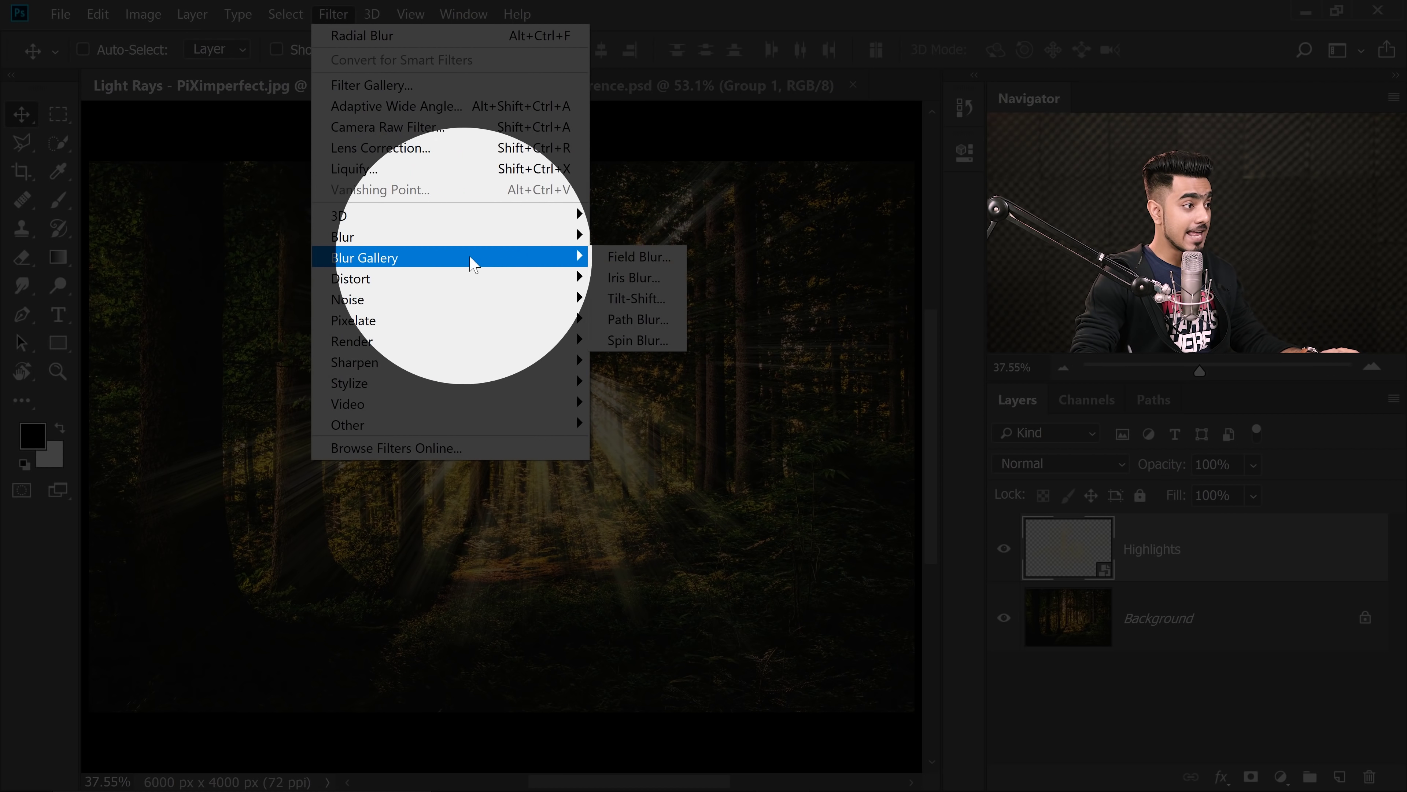
left_click(612, 256)
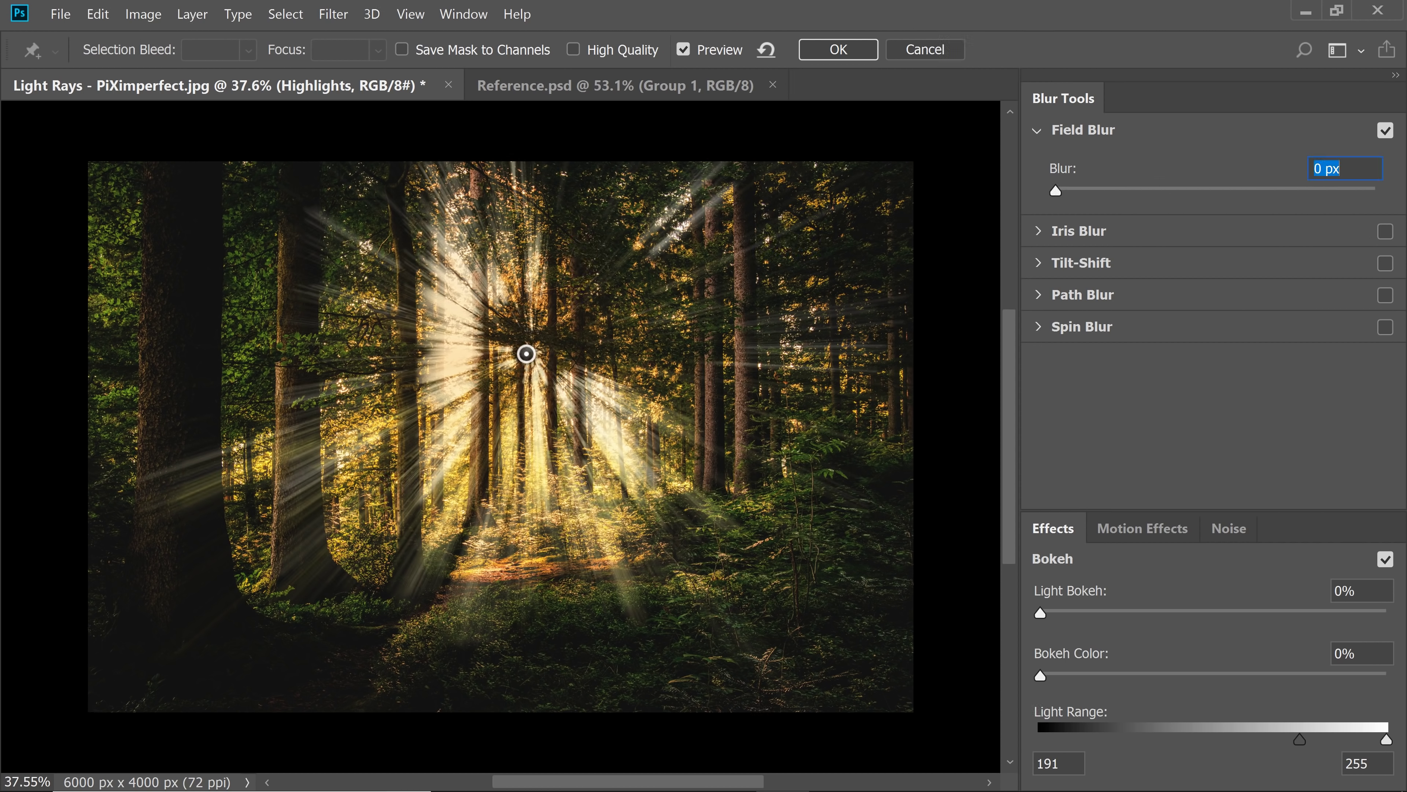
left_click(158, 508)
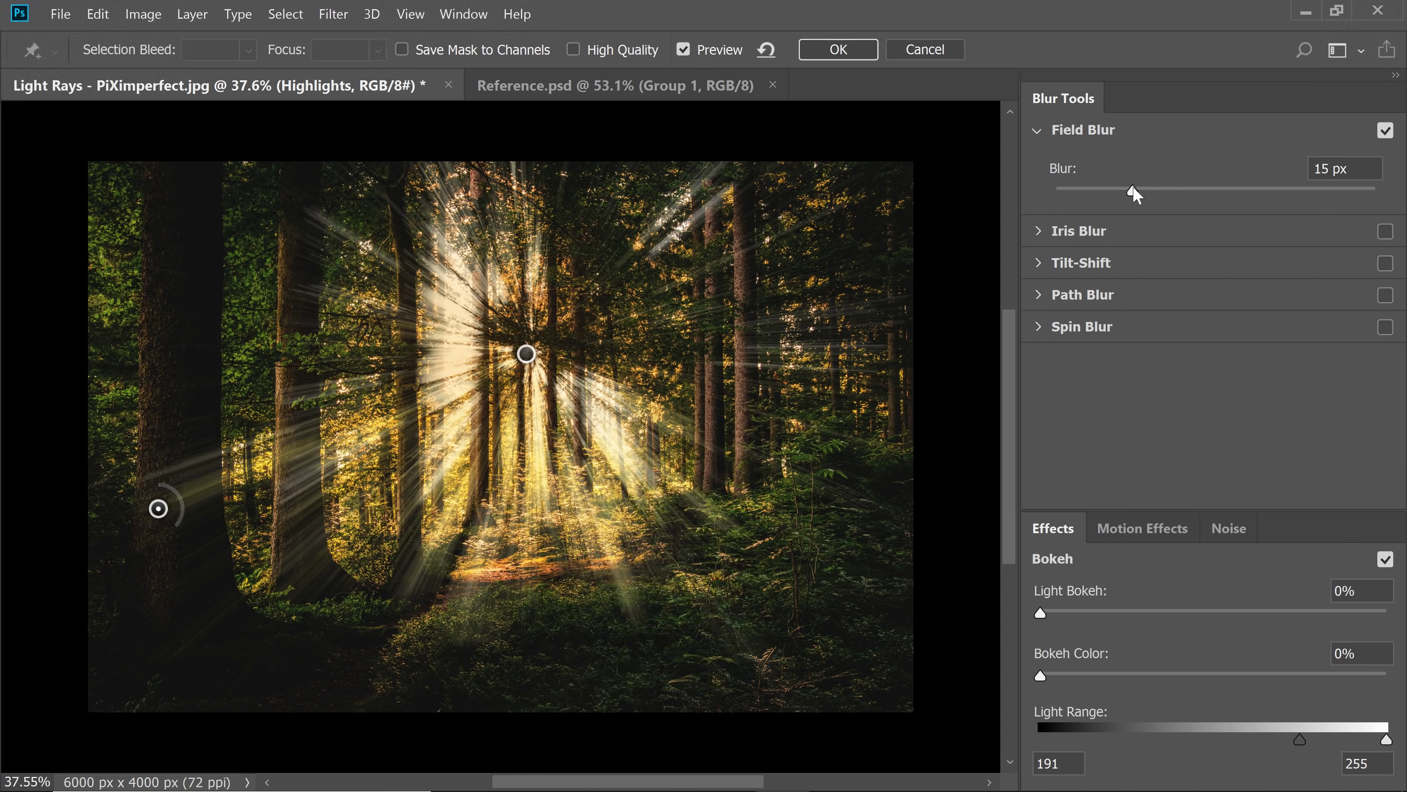
left_click_drag(1133, 187, 1138, 191)
left_click(730, 586)
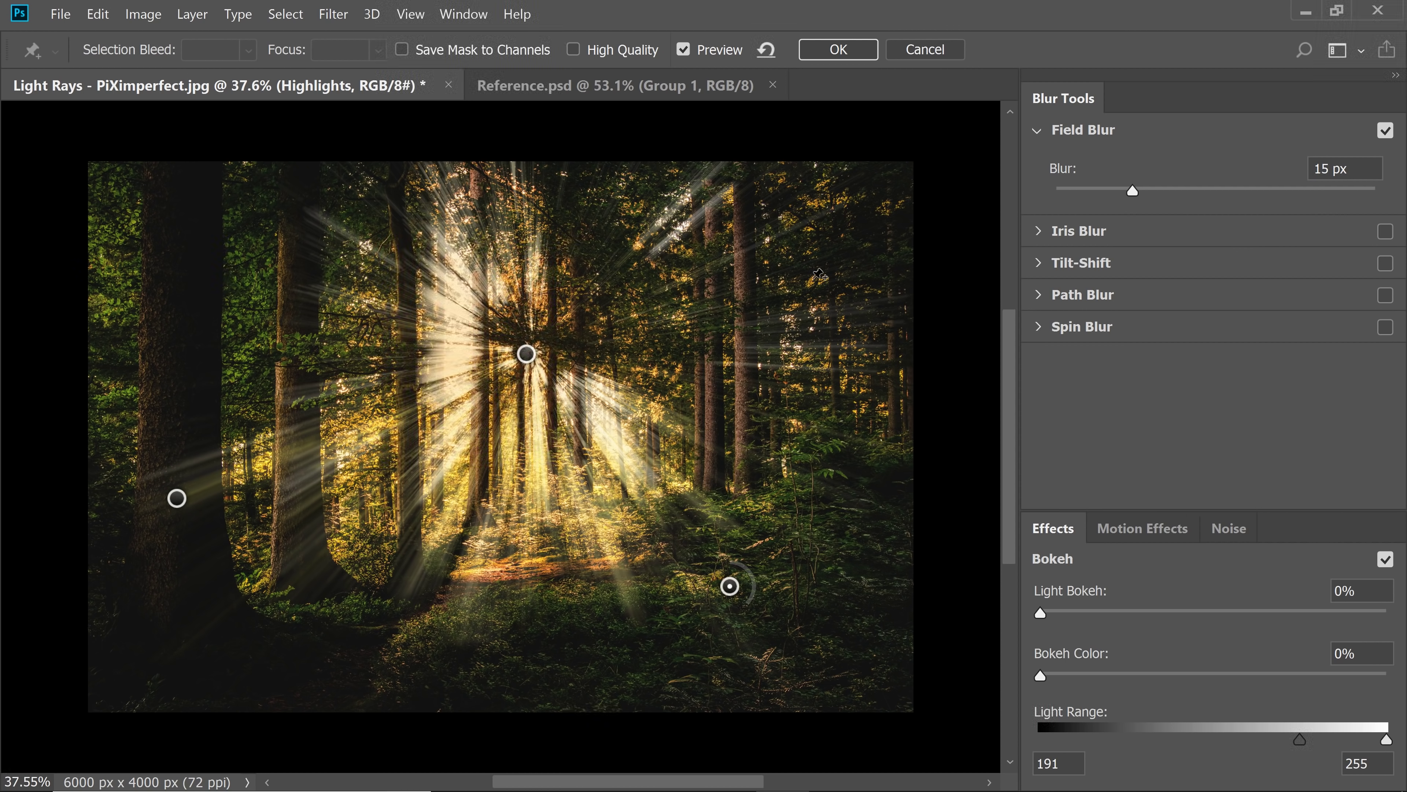
left_click(254, 243)
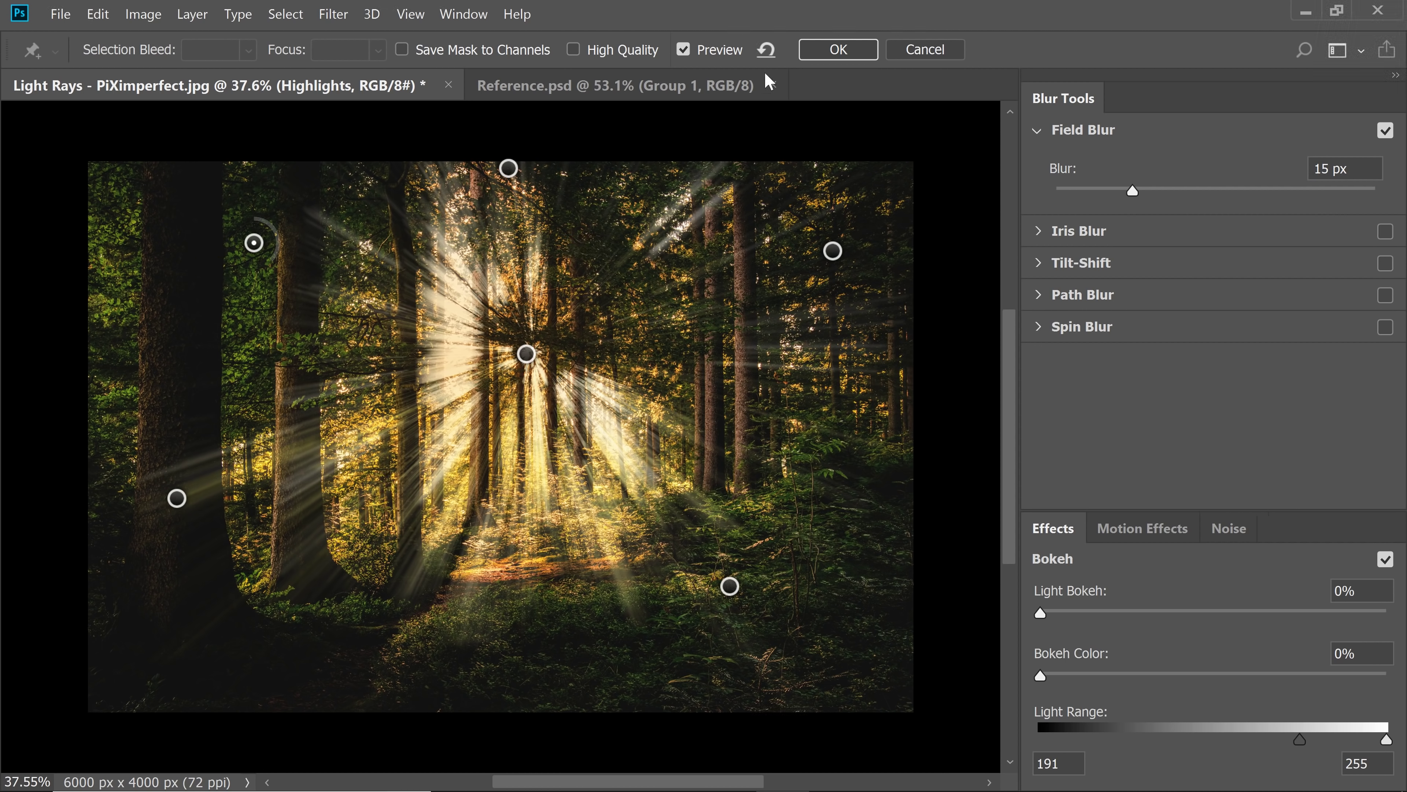
left_click(824, 52)
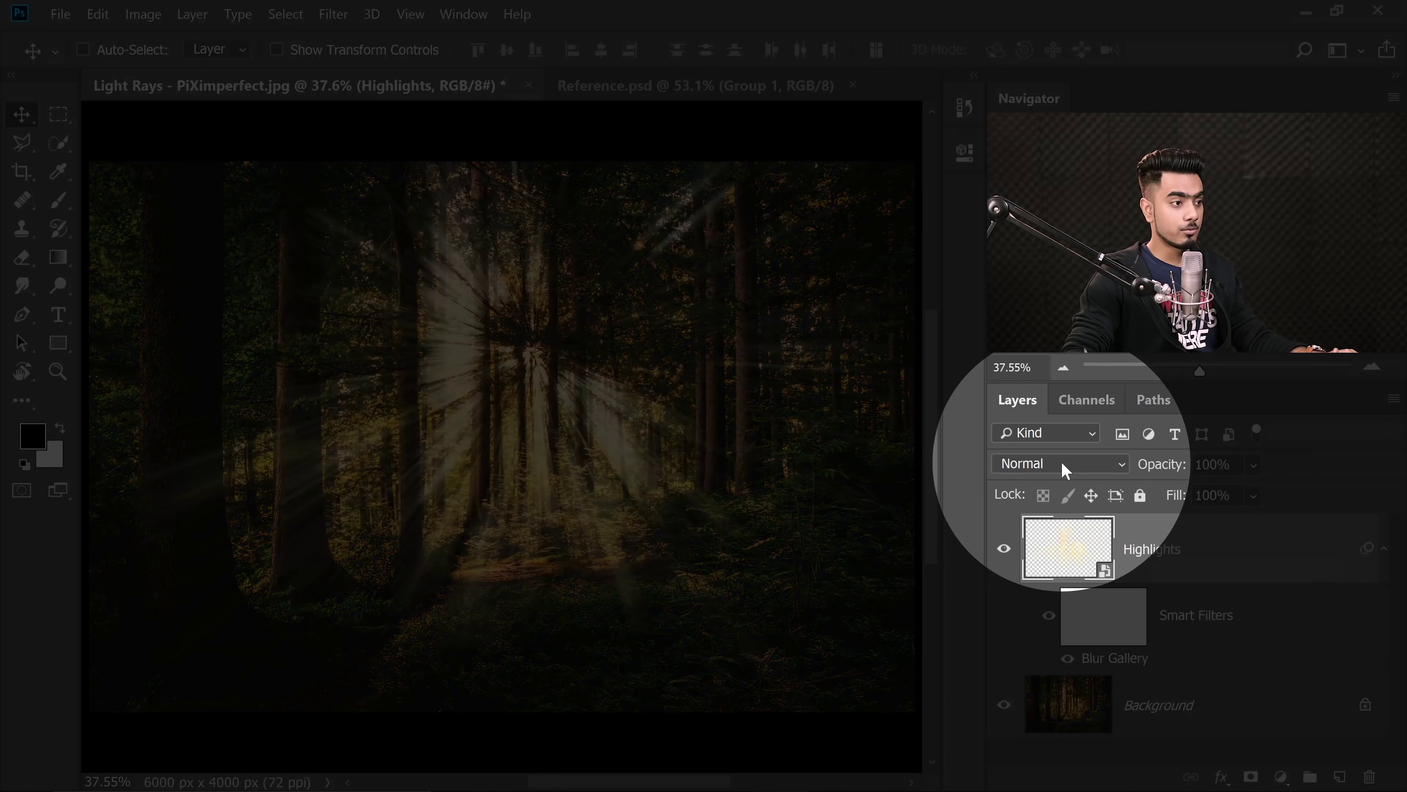
Compare Normal and Screen blending on Highlights, settle on Screen, and fit the photo on screen.
left_click(1052, 469)
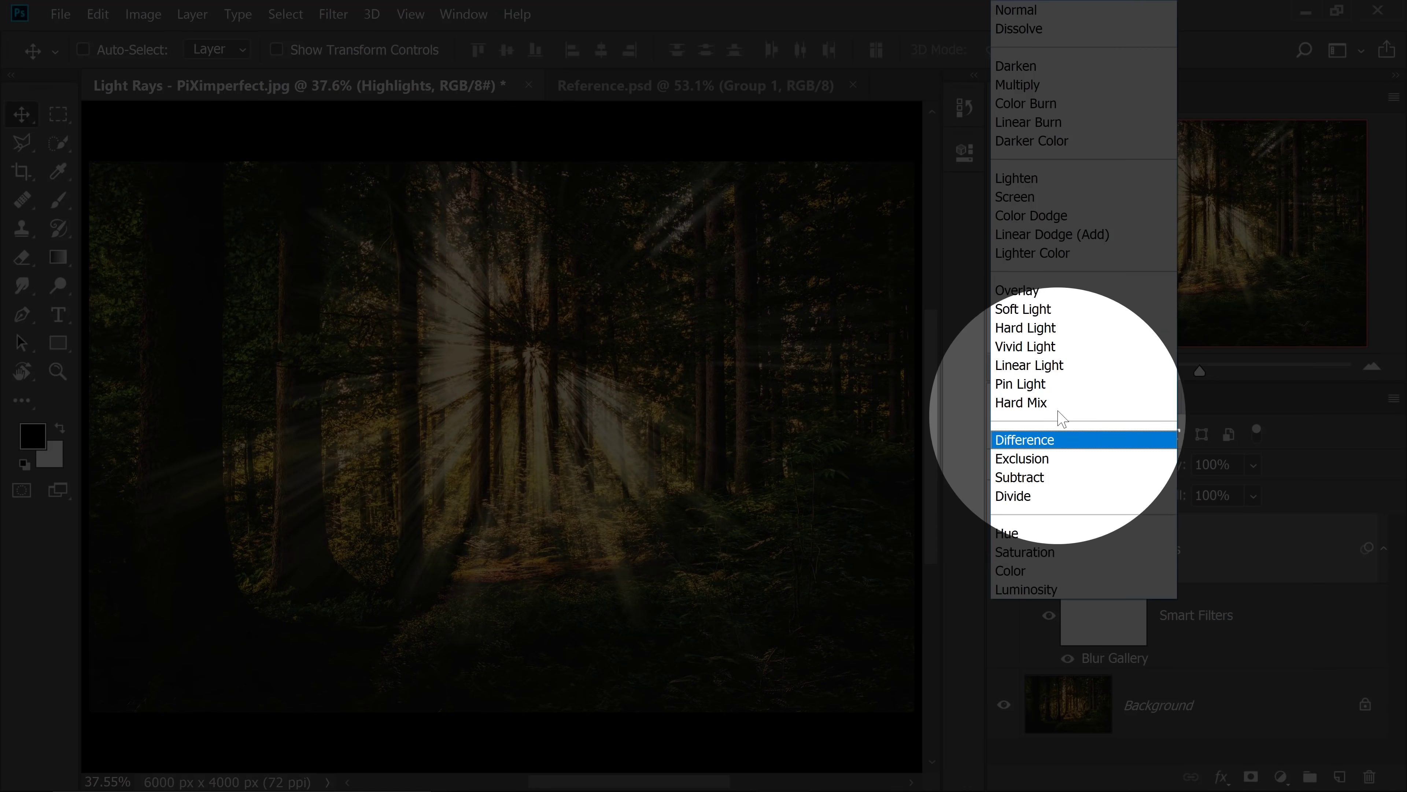
left_click(1056, 204)
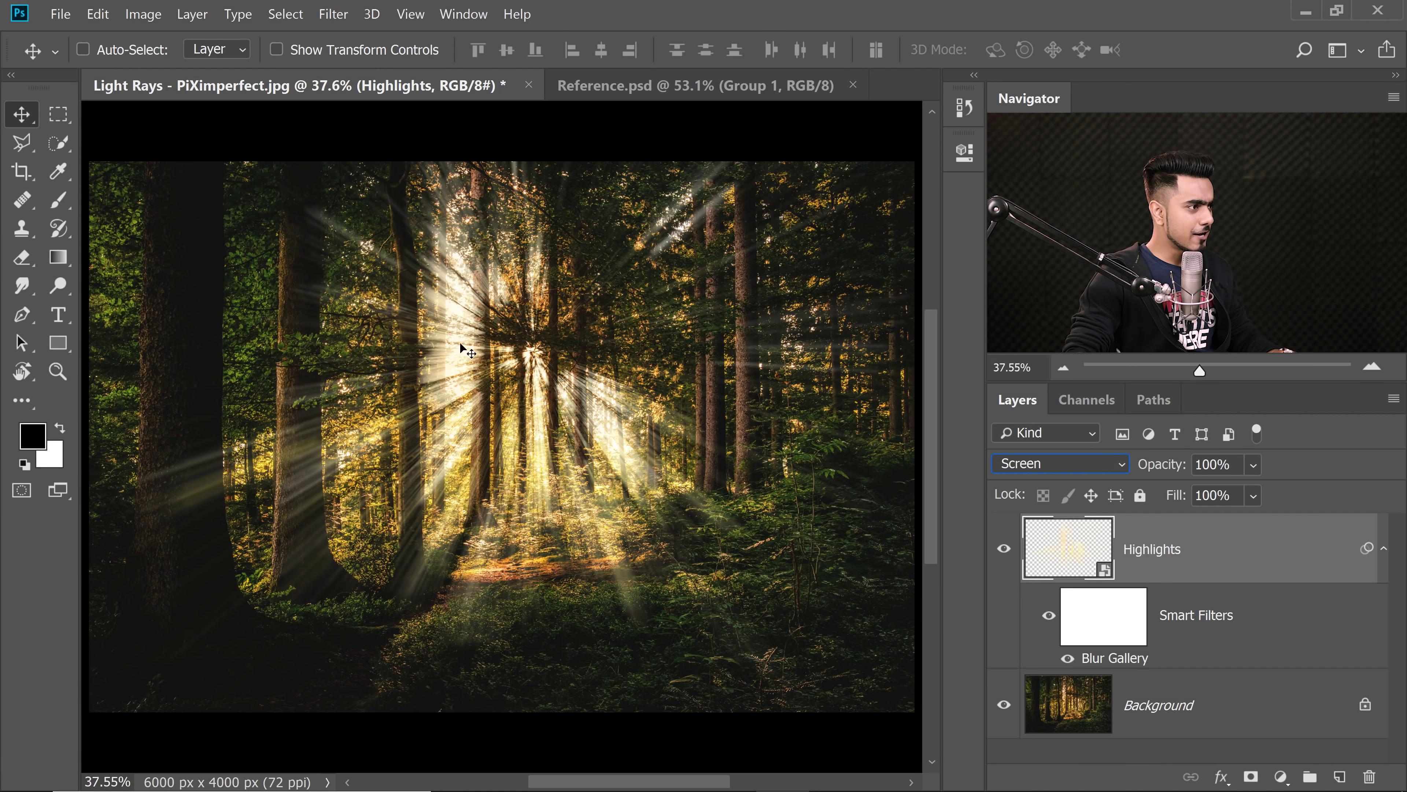
left_click(1060, 466)
left_click(1050, 12)
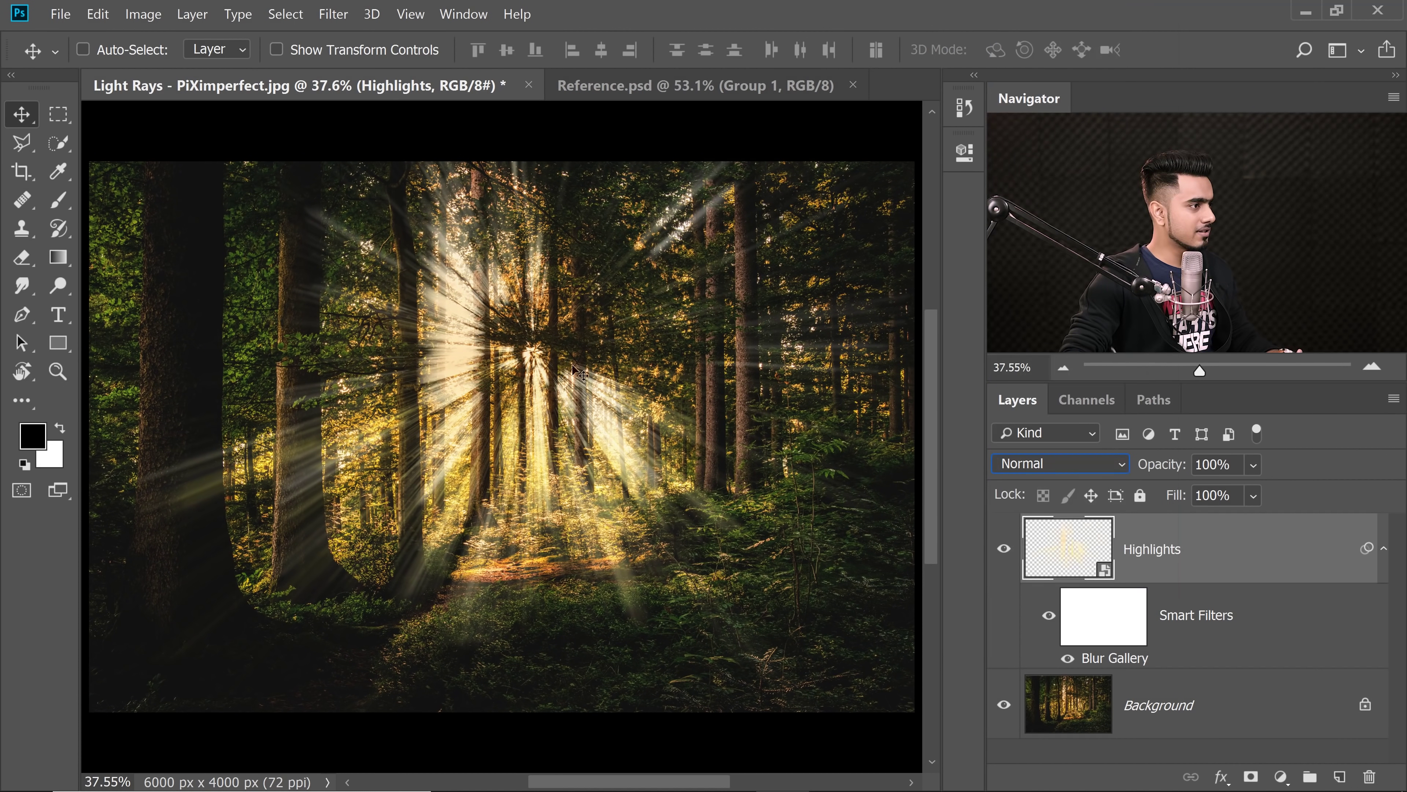
scroll(471, 373, "up", 8)
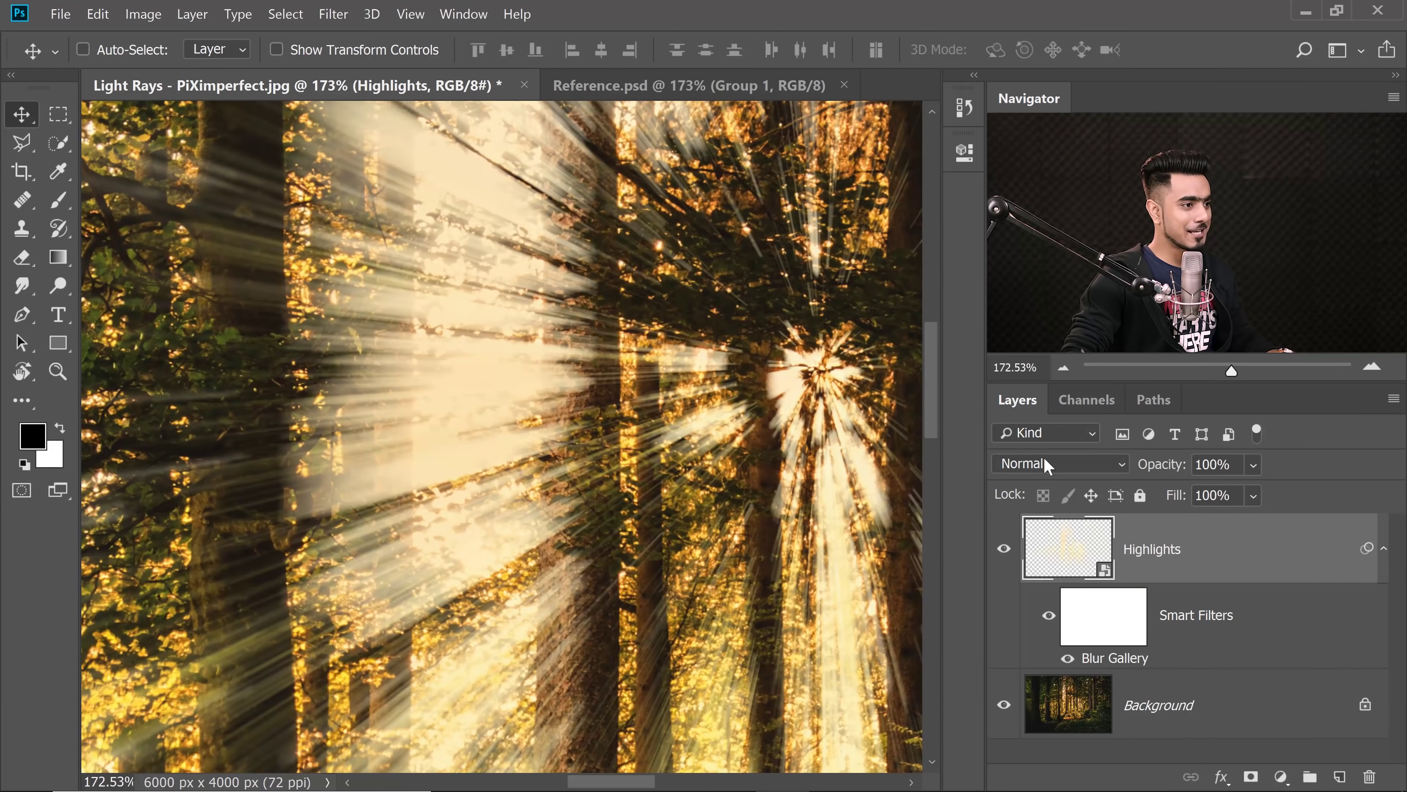
left_click(1047, 466)
left_click(1037, 197)
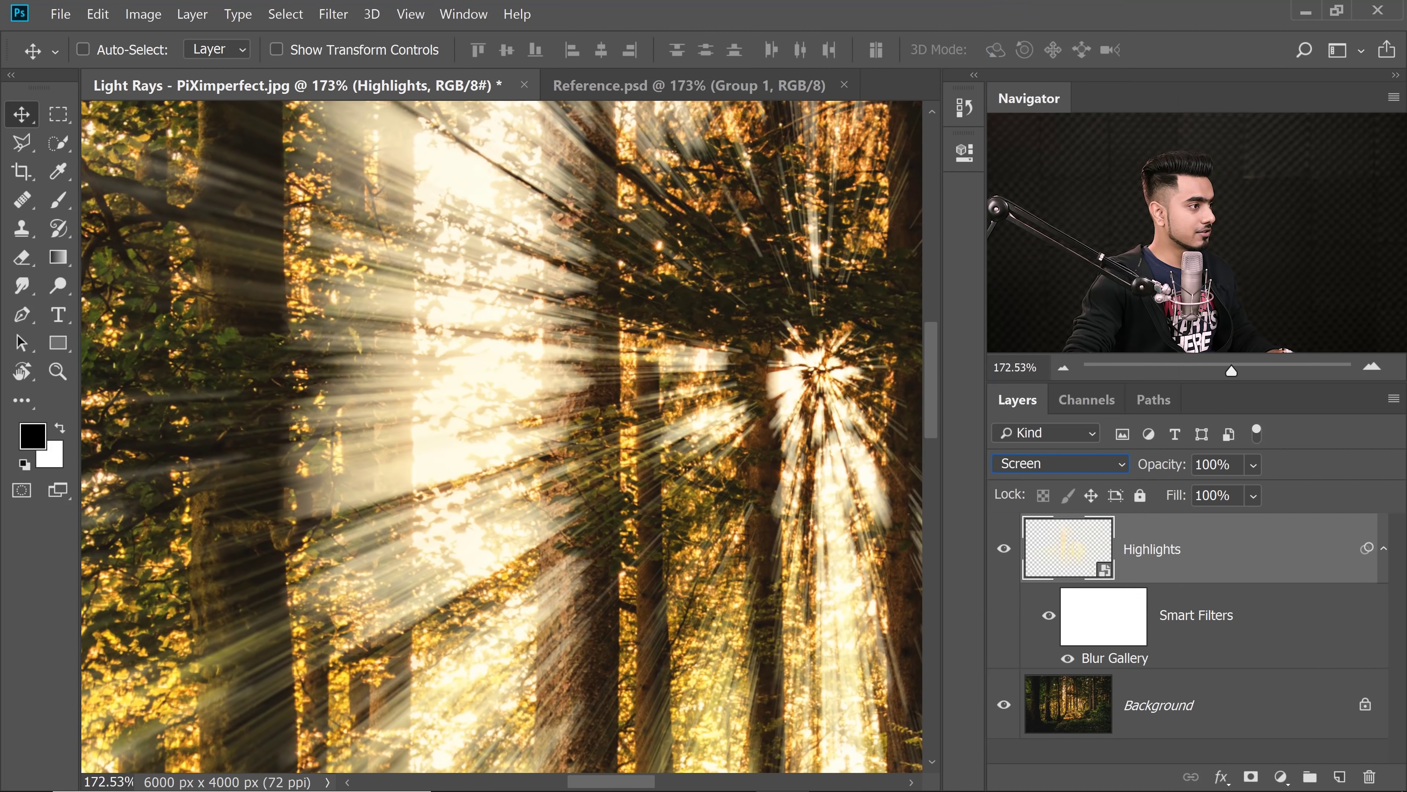
key("ctrl+0")
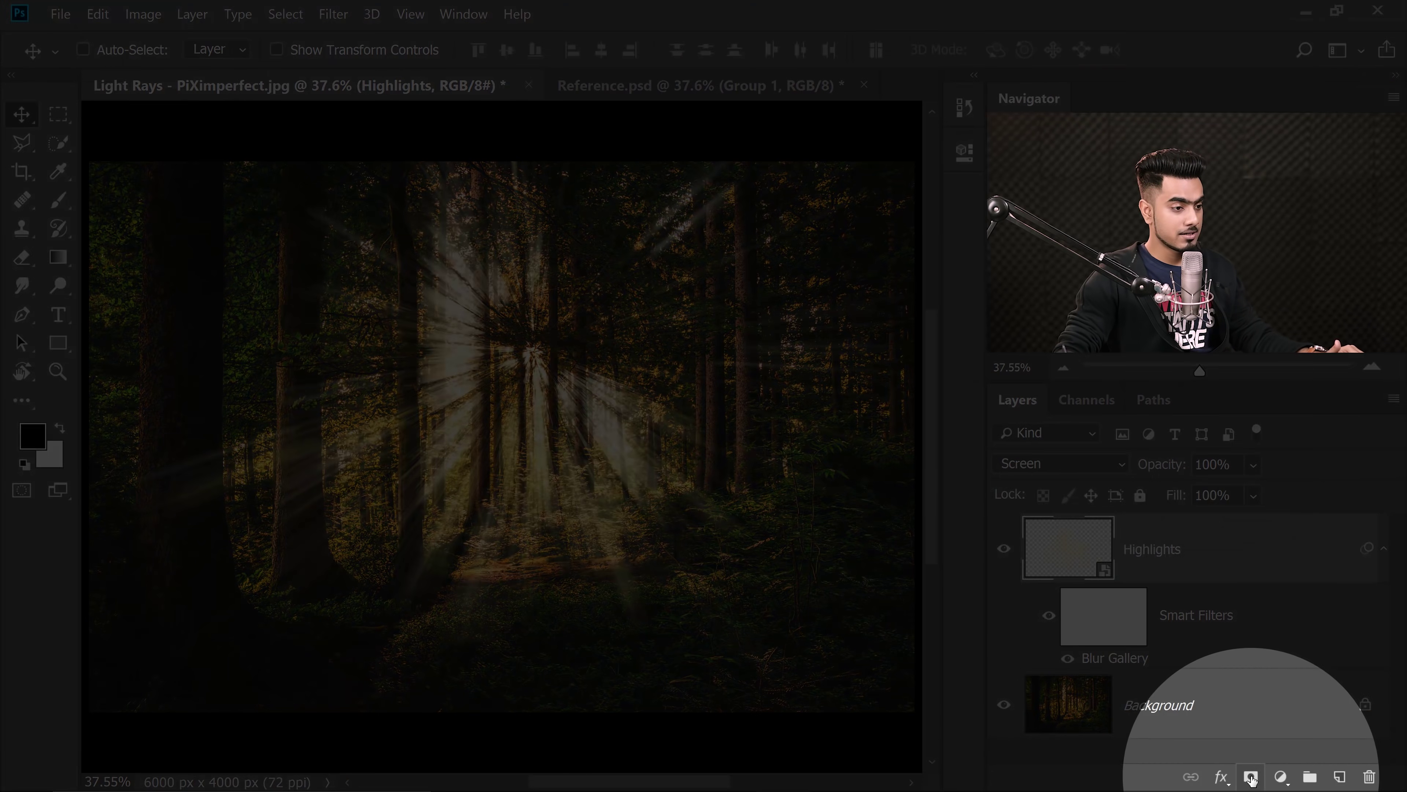
Add a layer mask to Highlights and set up a large soft black brush.
left_click(1252, 777)
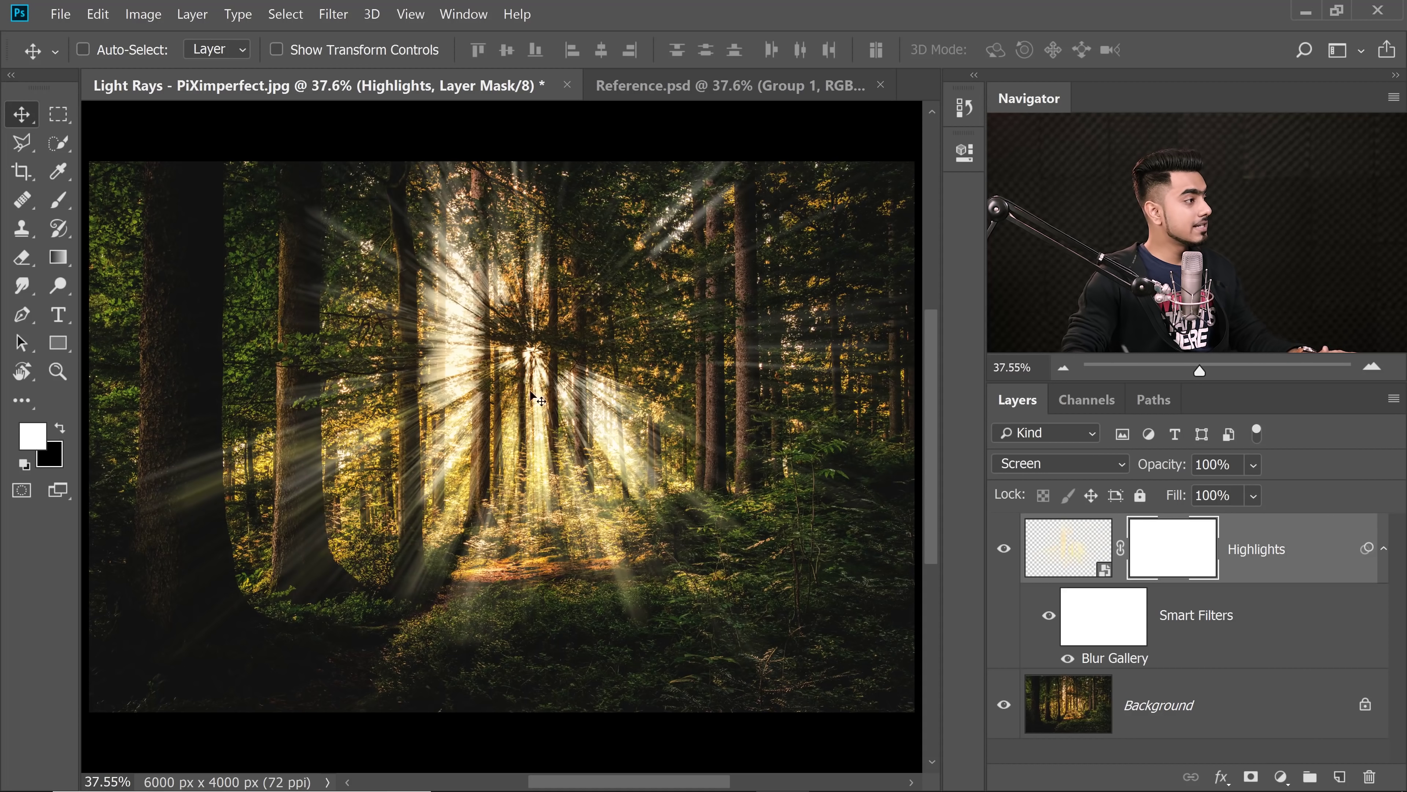
left_click(58, 200)
mouse_move(399, 432)
left_mouse_down()
mouse_move(430, 244)
mouse_move(468, 320)
left_mouse_up()
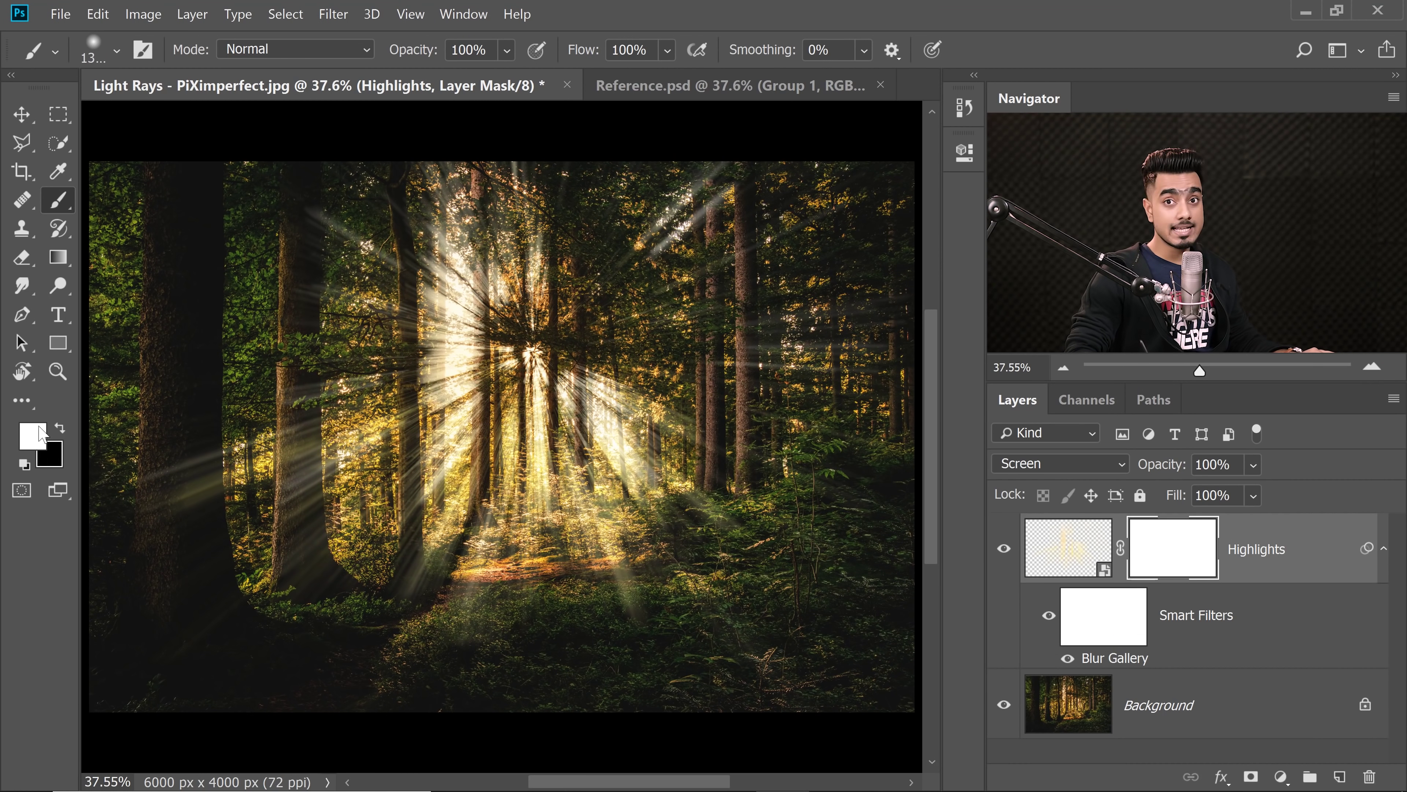
key("x")
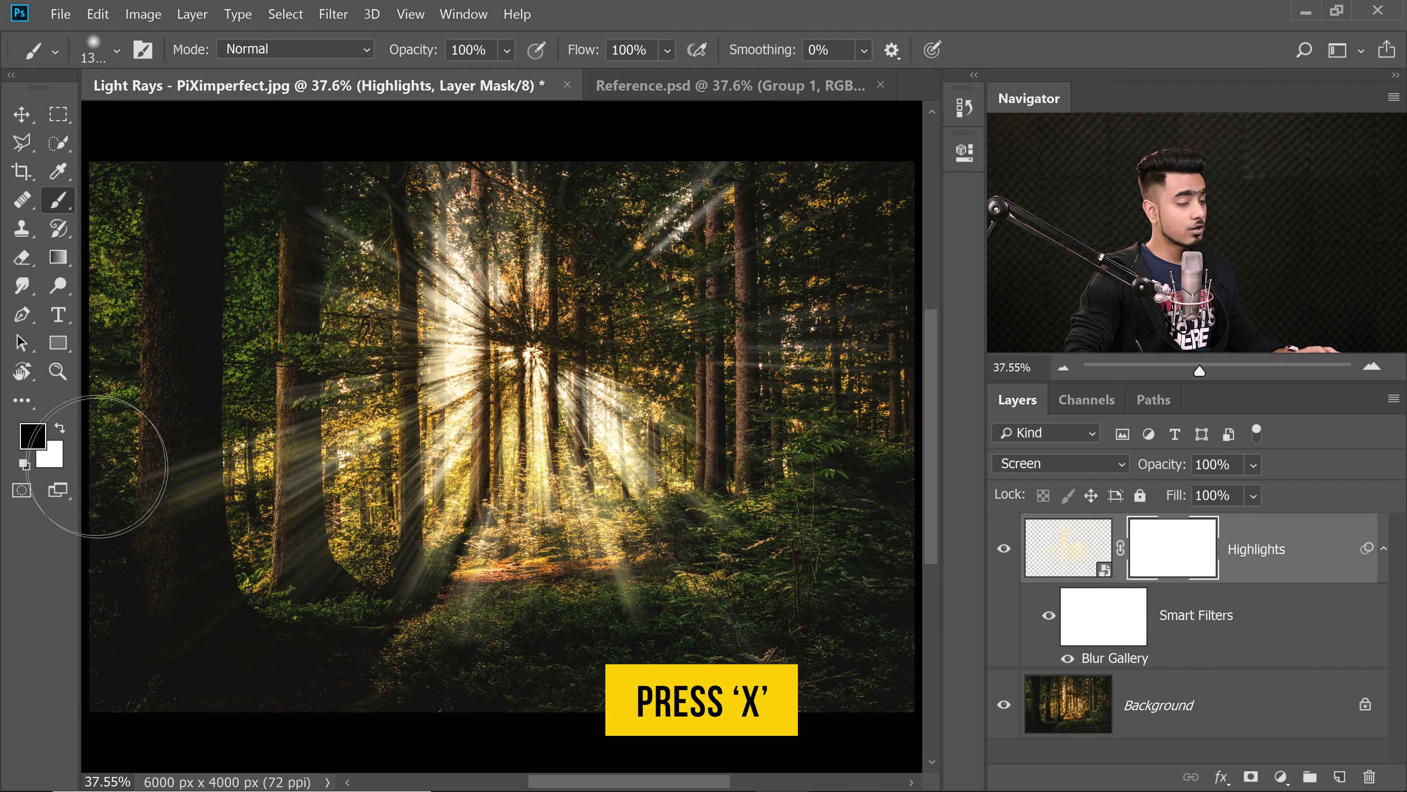
mouse_move(188, 360)
left_mouse_down()
mouse_move(278, 391)
mouse_move(228, 405)
mouse_move(244, 369)
left_mouse_up()
Paint out the rays over the left trees, right side and lower middle.
left_click_drag(195, 314, 157, 378)
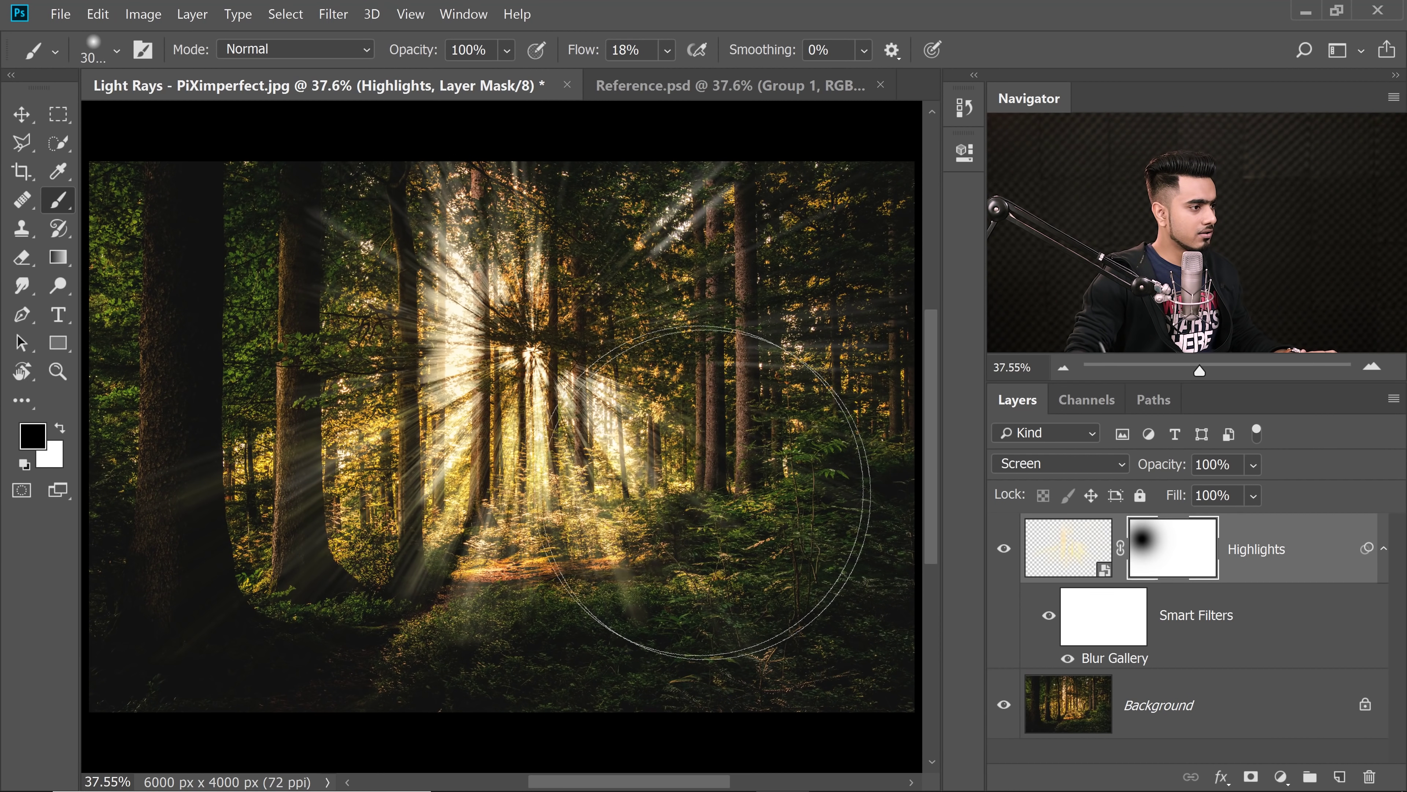
mouse_move(742, 352)
left_mouse_down()
mouse_move(831, 149)
mouse_move(804, 183)
left_mouse_up()
left_click_drag(376, 613, 432, 598)
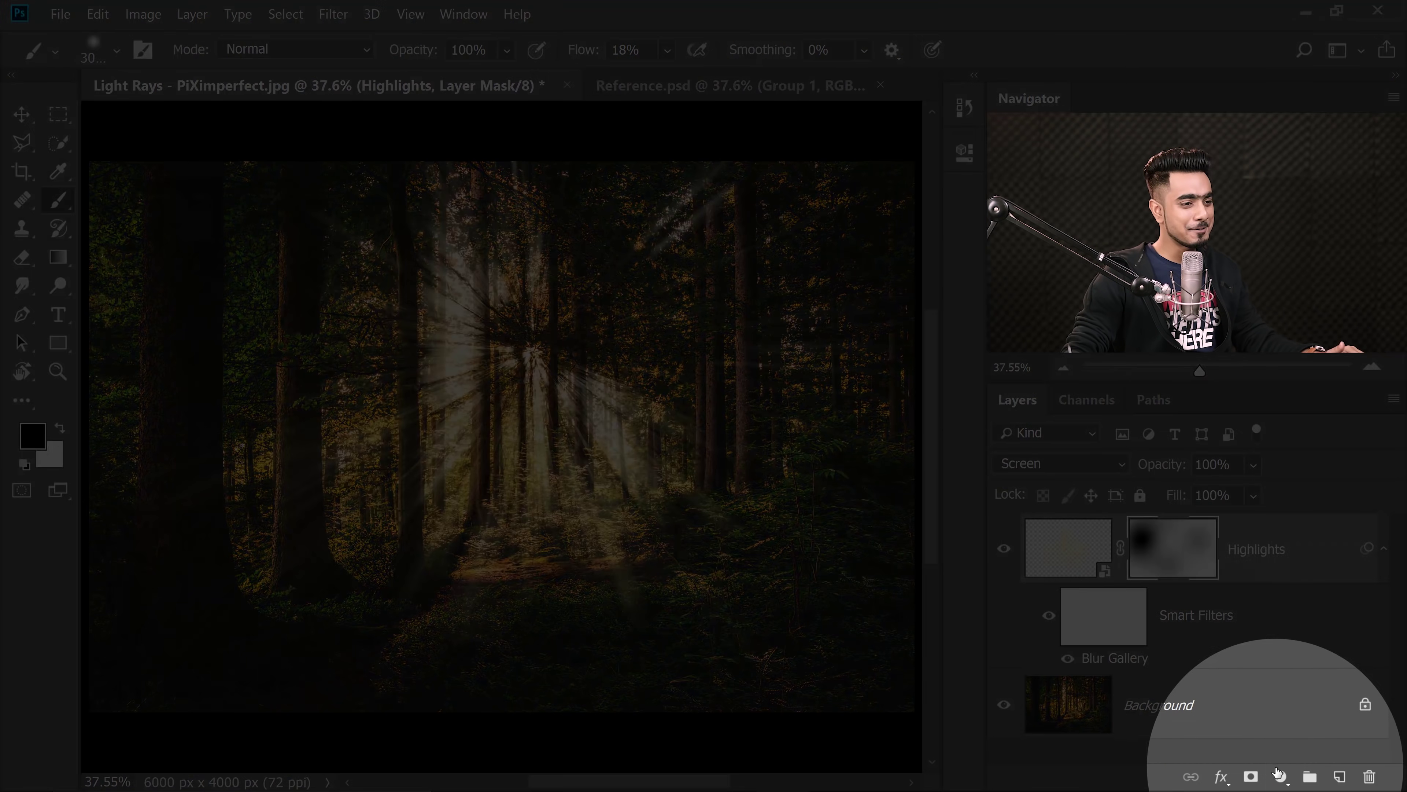
Add a Solid Color fill layer in light yellow (about ffd461) over the light rays.
left_click(1281, 776)
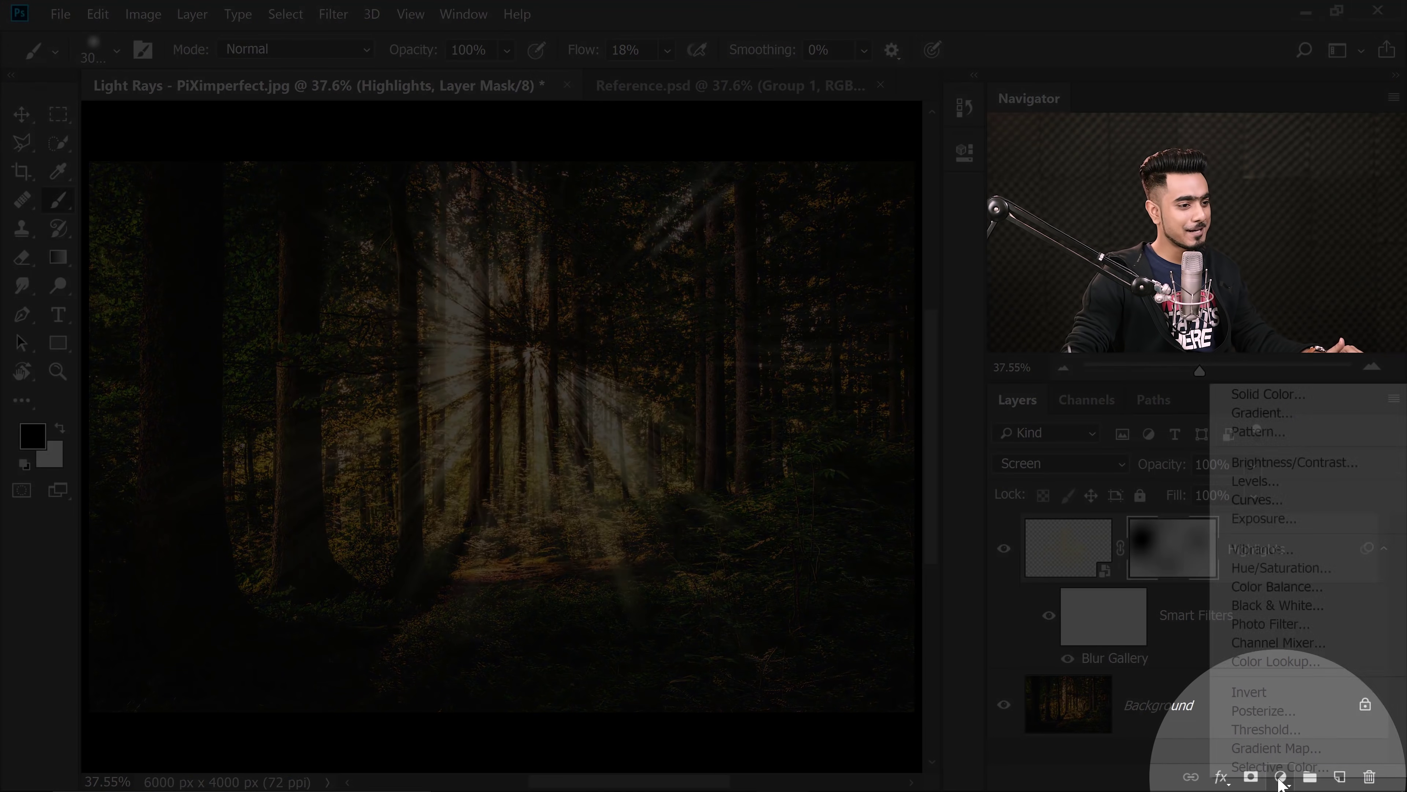
left_click(1259, 394)
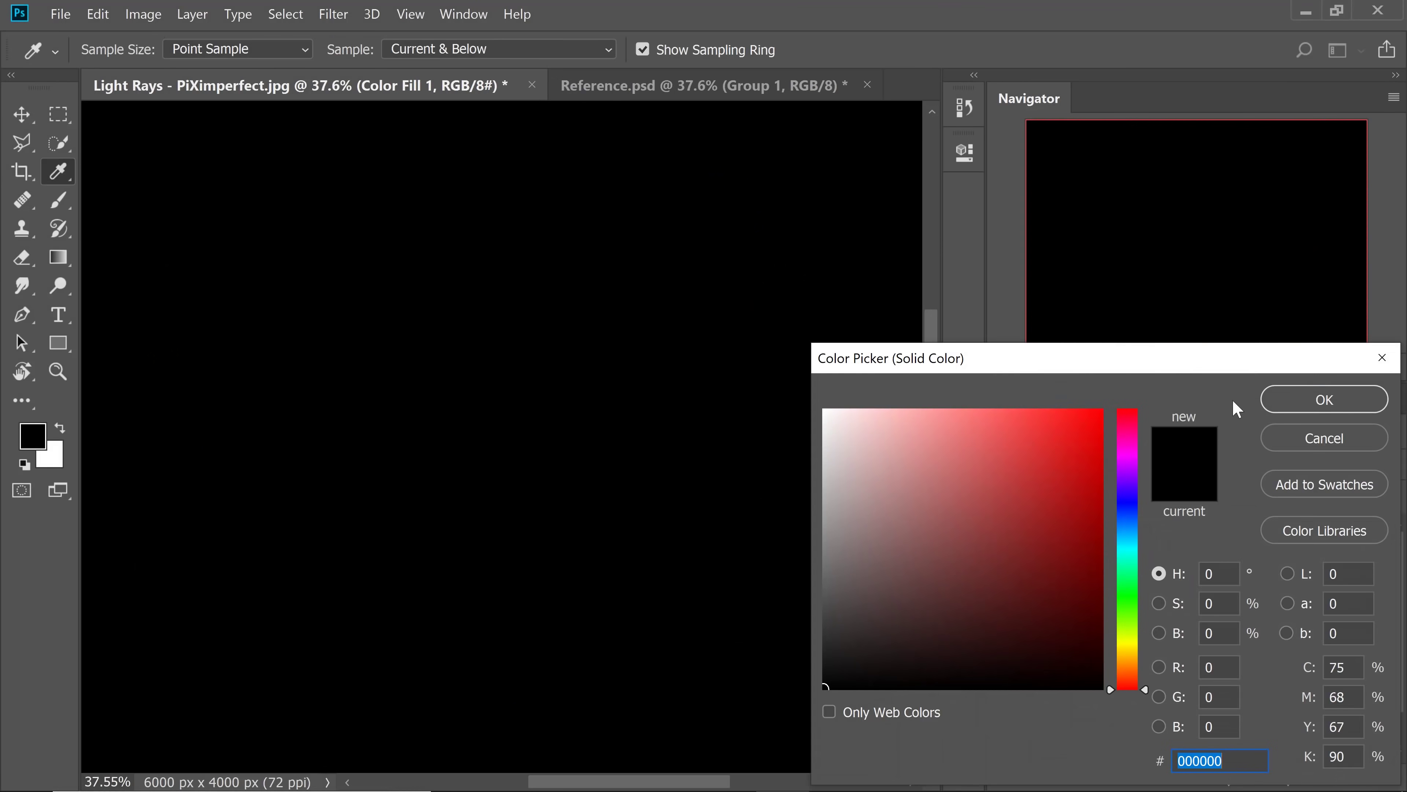
left_click(1132, 657)
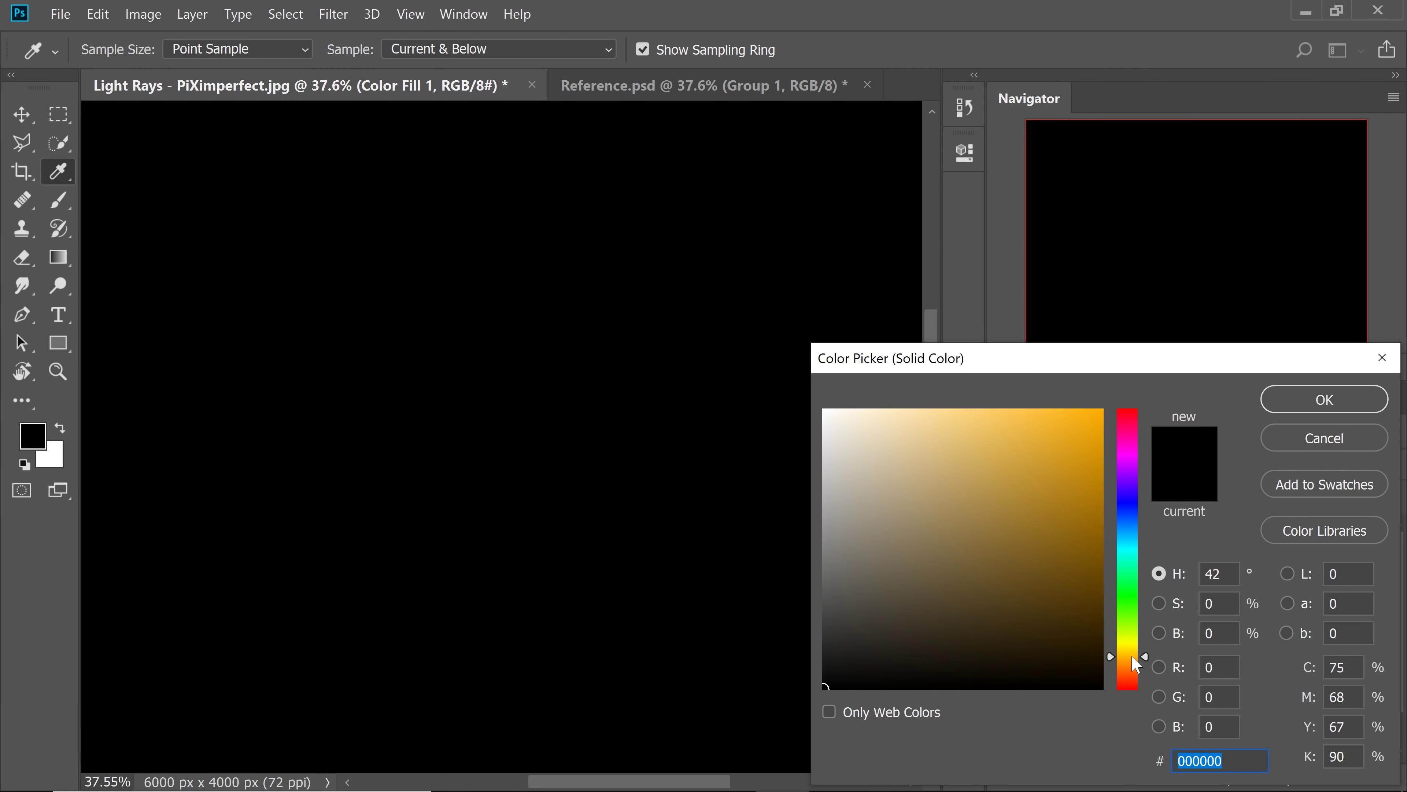
left_click_drag(1053, 477, 997, 409)
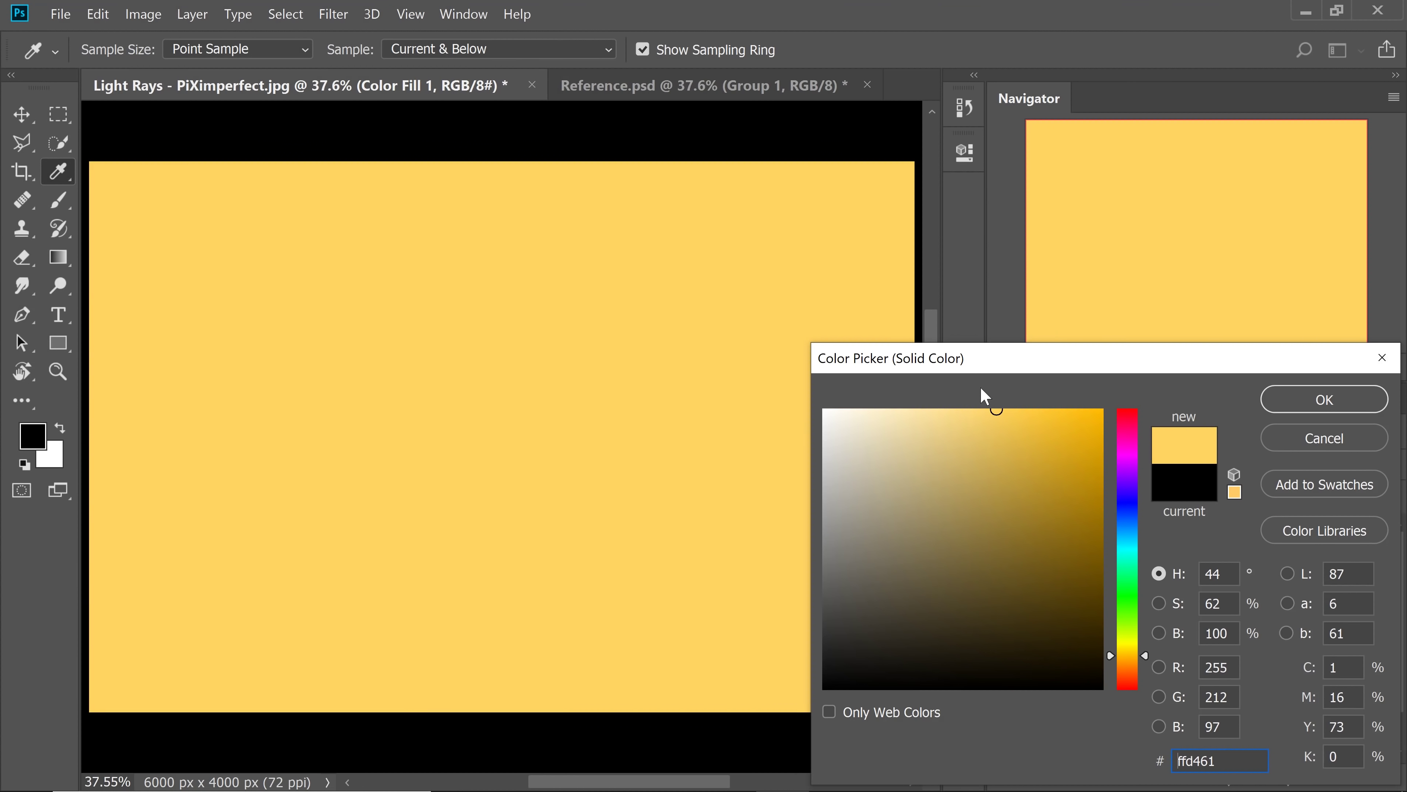
left_click(990, 413)
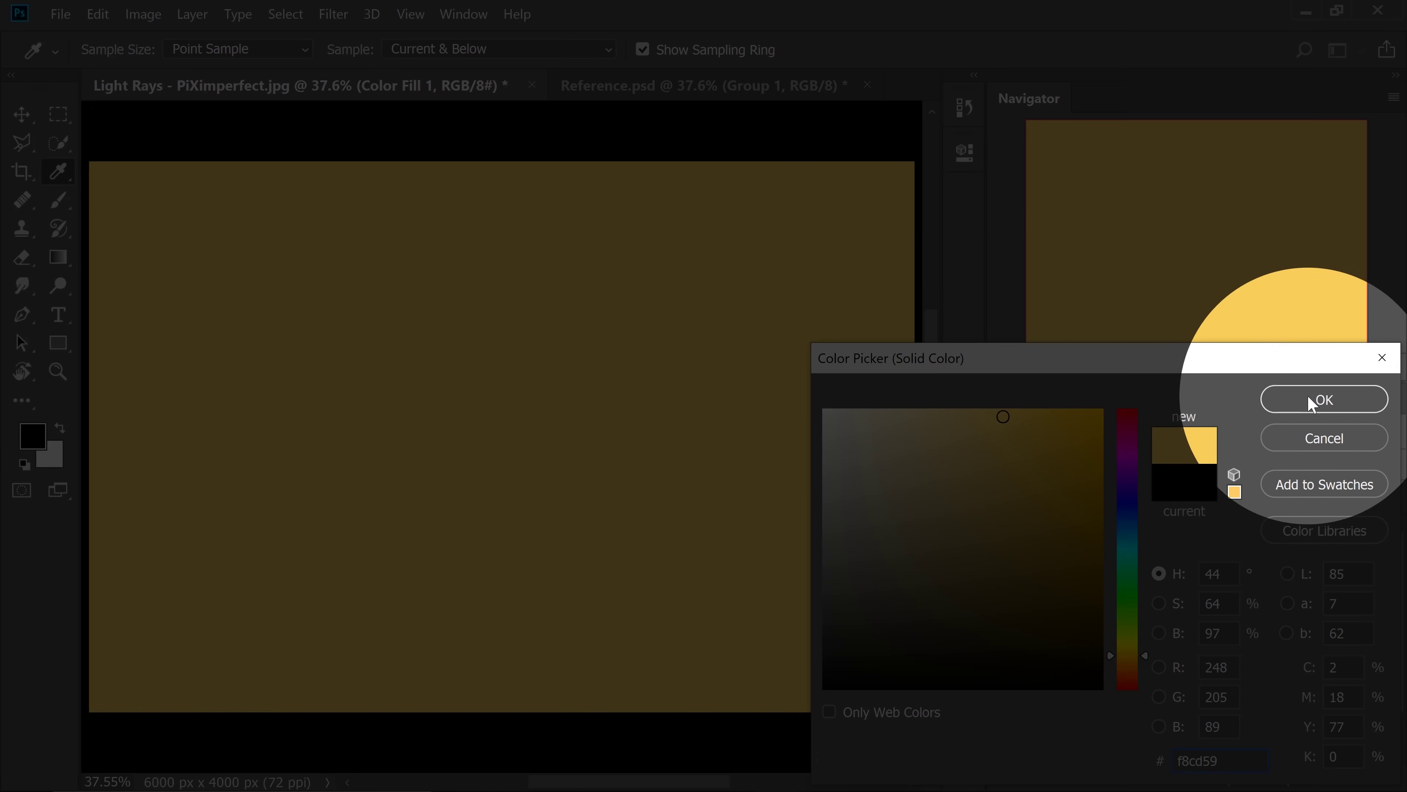
left_click(1324, 399)
left_click_drag(1175, 559, 1261, 578)
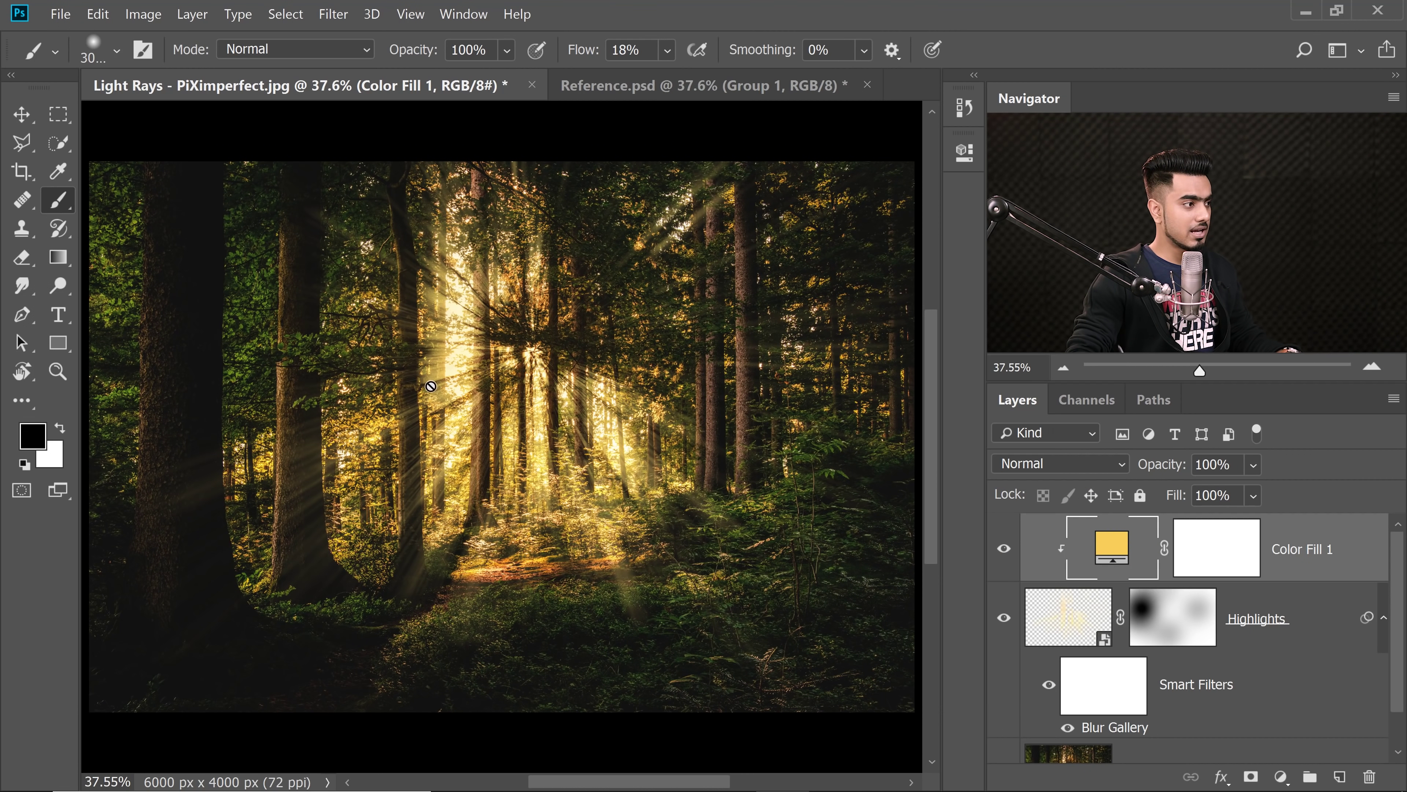
Shift Color Fill 1's hue toward orange and make it more saturated.
double_click(1104, 541)
left_click_drag(1145, 657, 1144, 662)
mouse_move(996, 432)
left_mouse_down()
mouse_move(1057, 403)
mouse_move(1007, 416)
left_mouse_up()
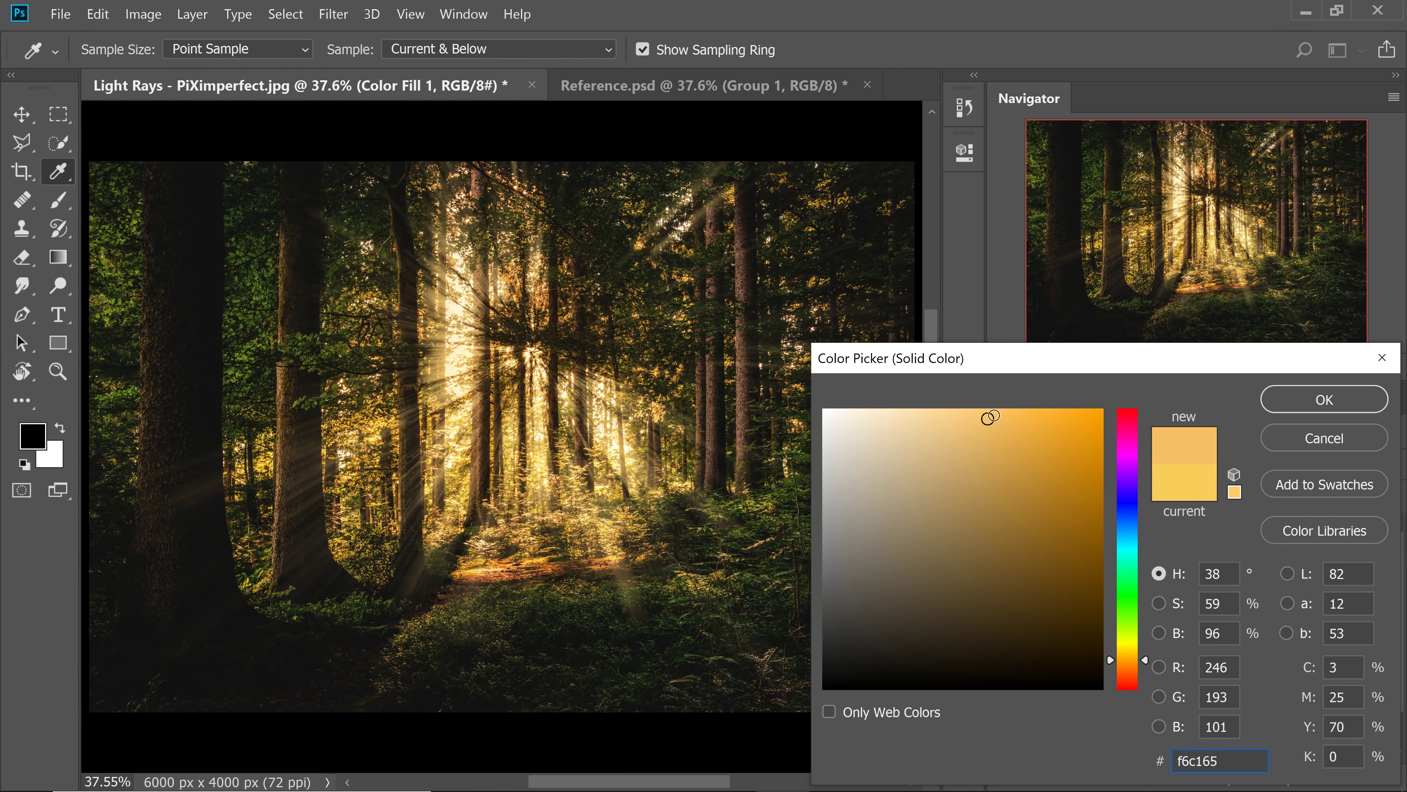
left_click(1279, 399)
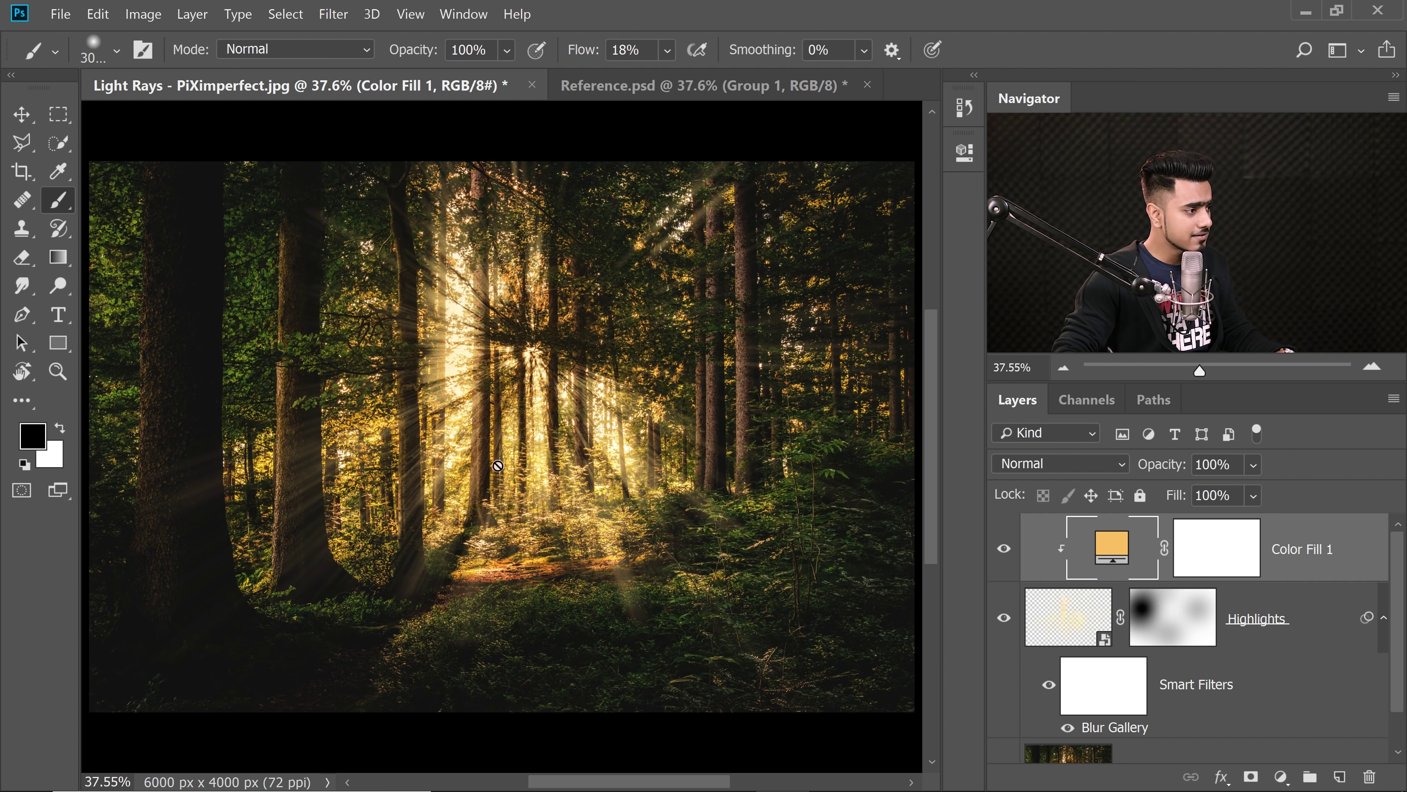
left_click(22, 116)
scroll(626, 657, "up", 2)
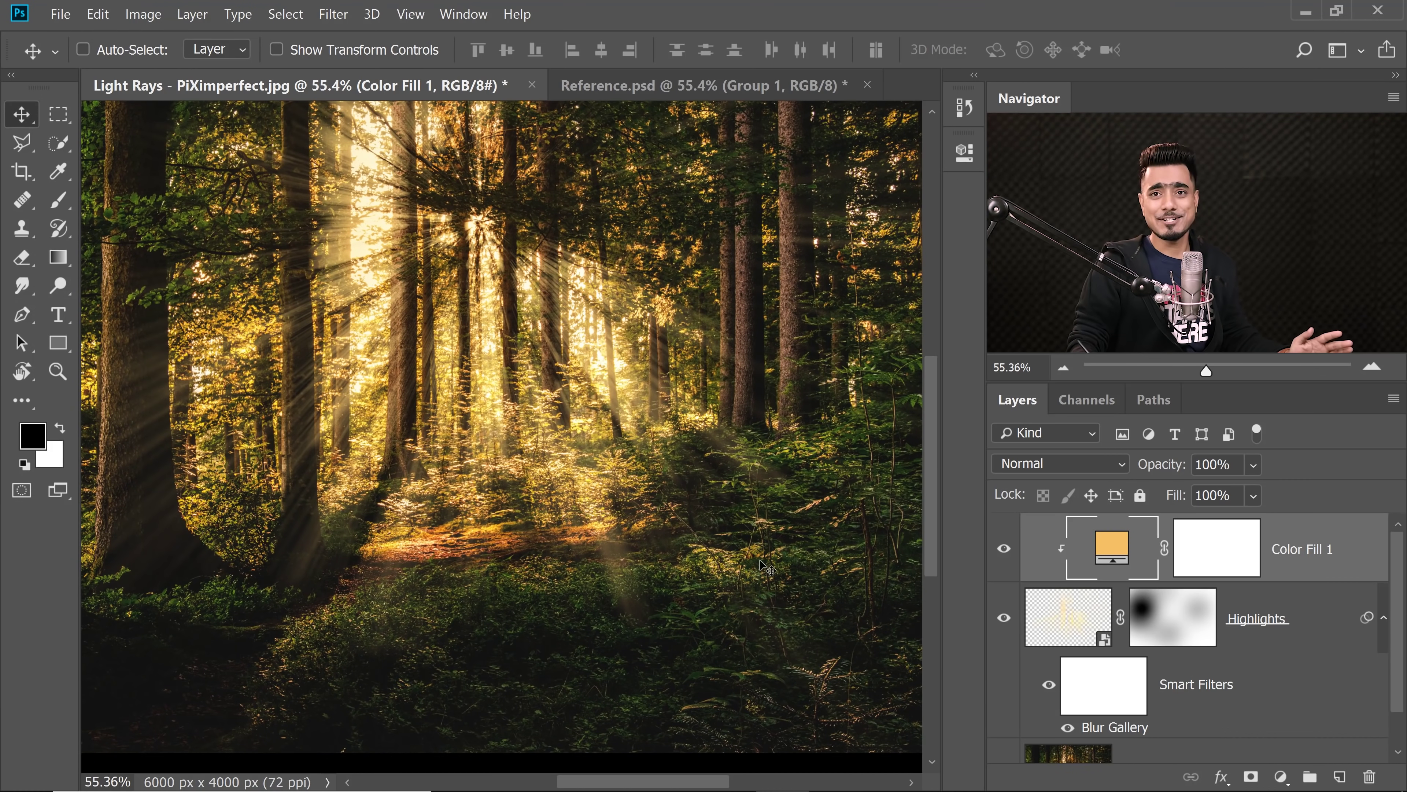
scroll(670, 365, "down", 2)
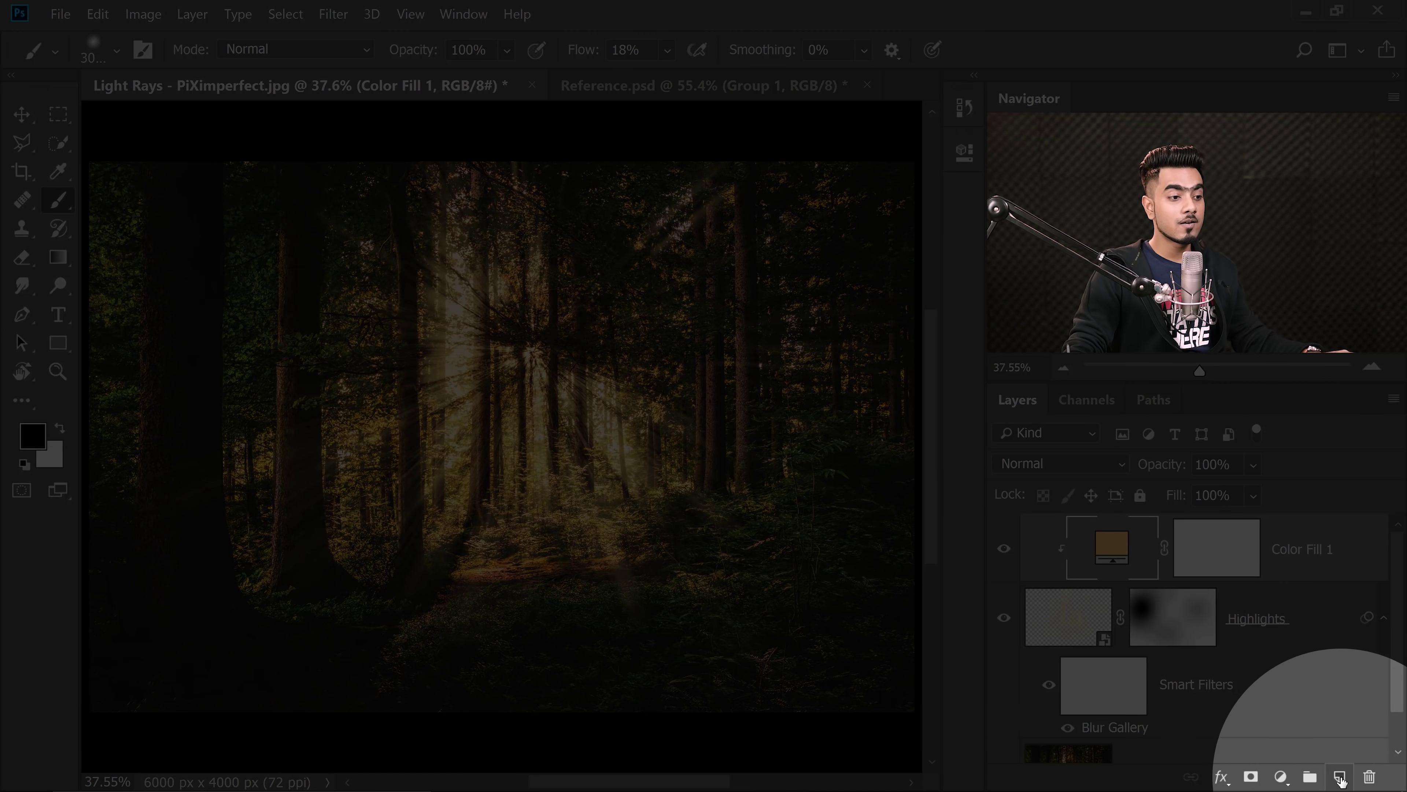
Add a new empty layer named Light Spots above the fill.
left_click(1340, 776)
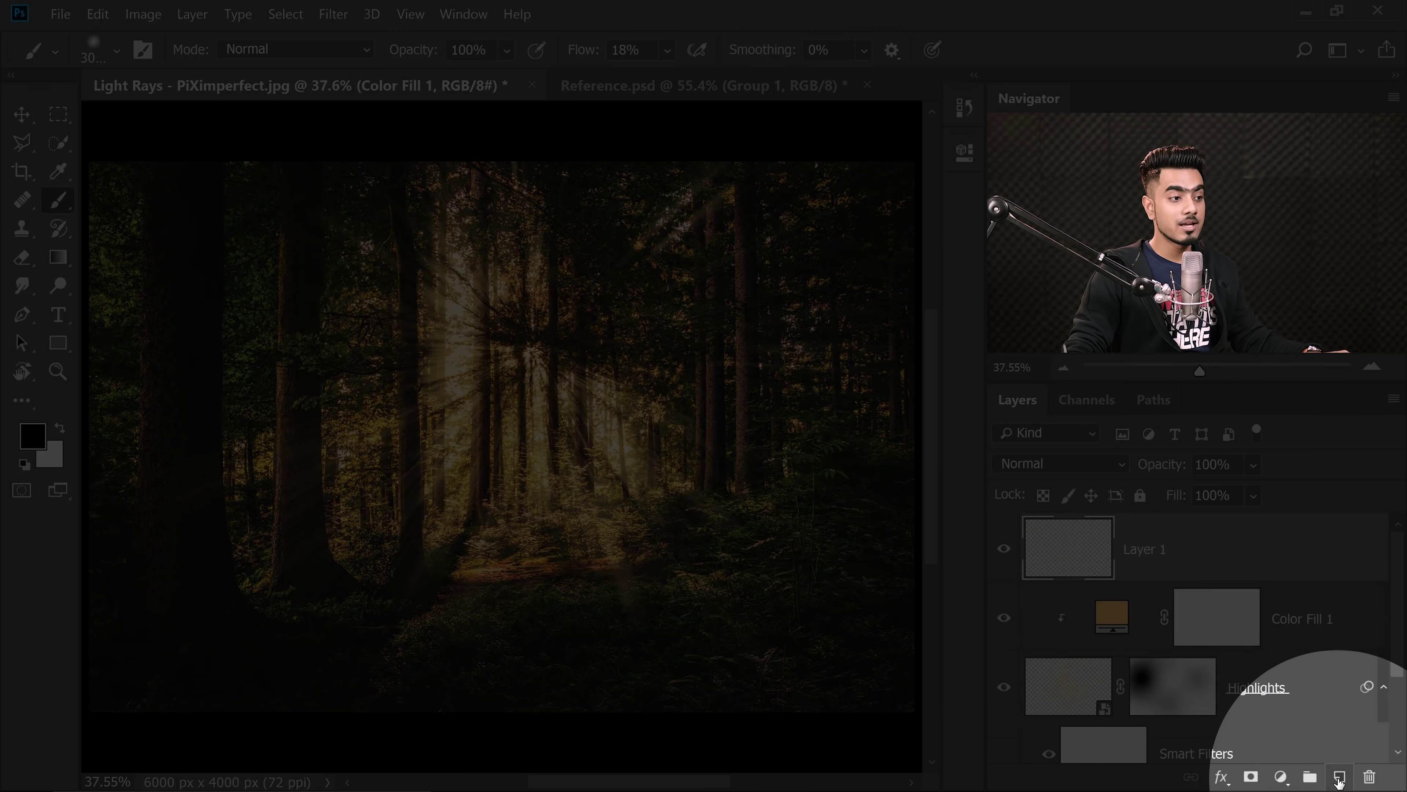
double_click(1144, 552)
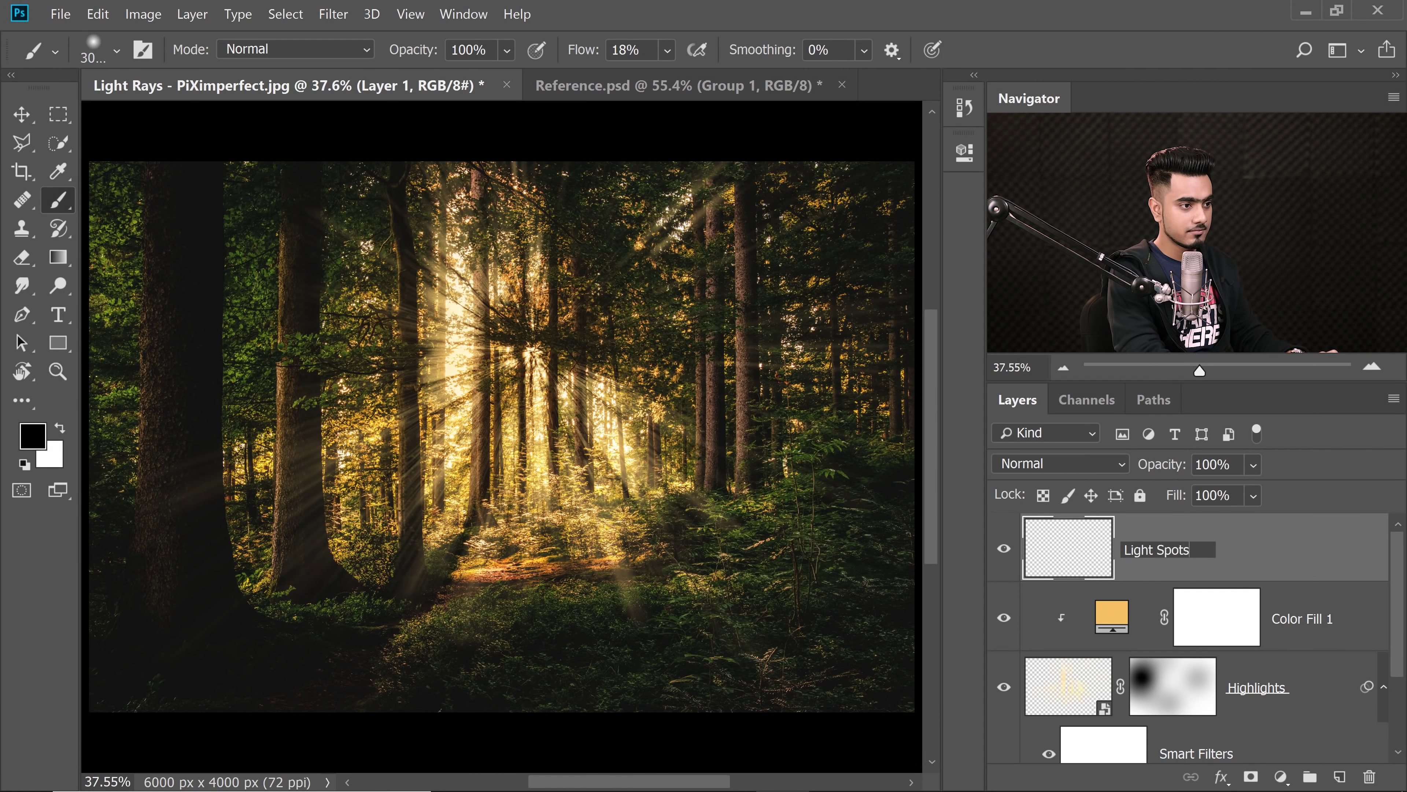
key("Return")
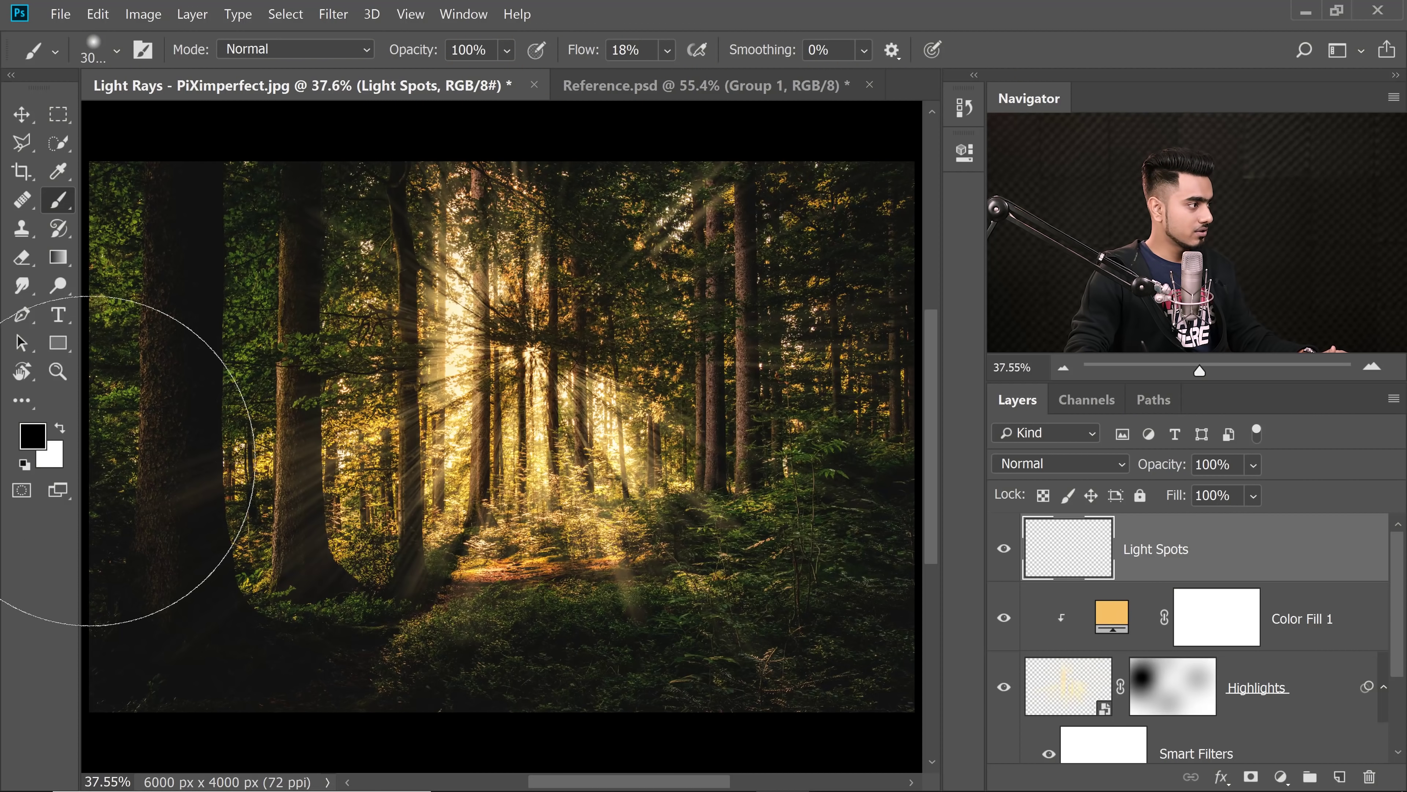
Set the foreground colour to orange-yellow f6be5c.
left_click(33, 436)
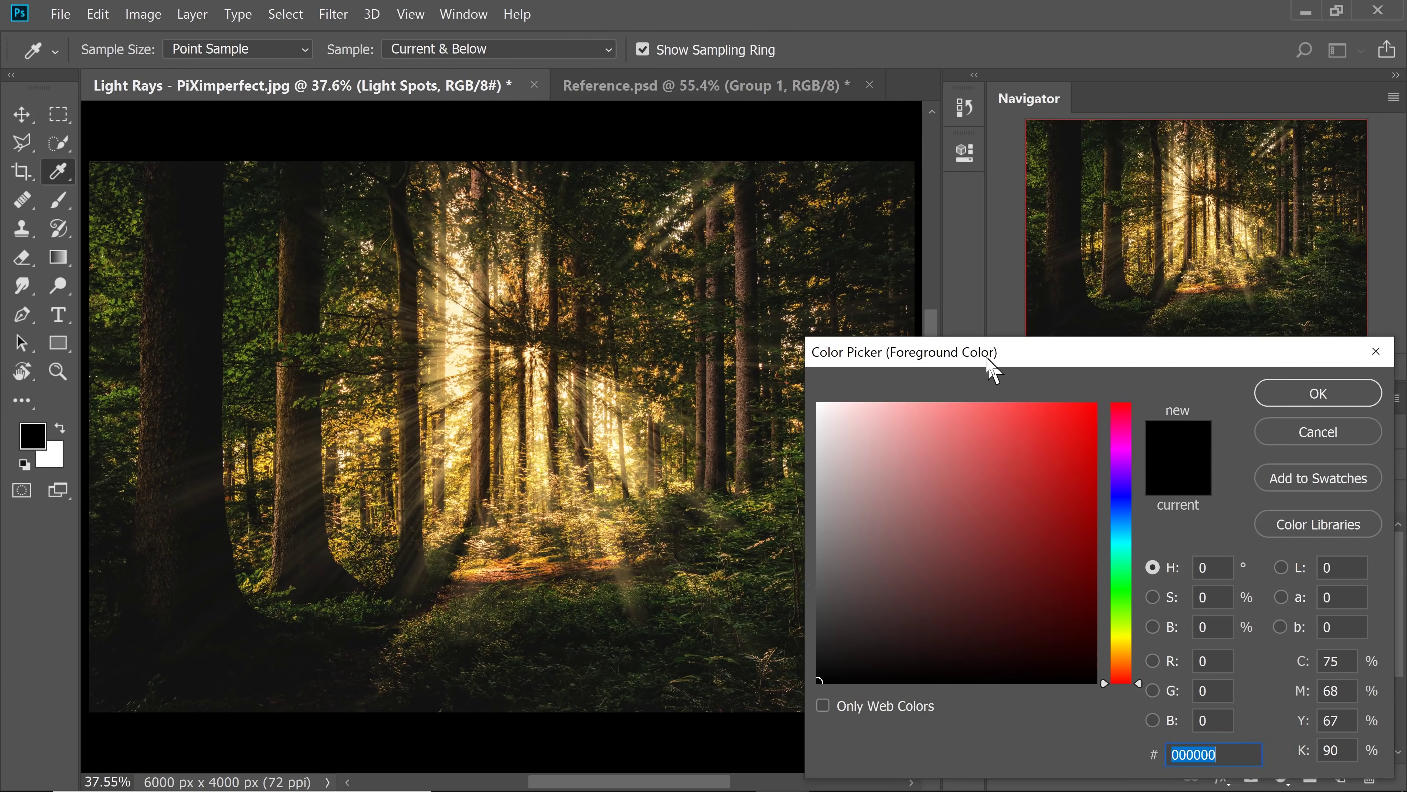
left_click_drag(992, 355, 681, 209)
left_click_drag(415, 560, 1104, 608)
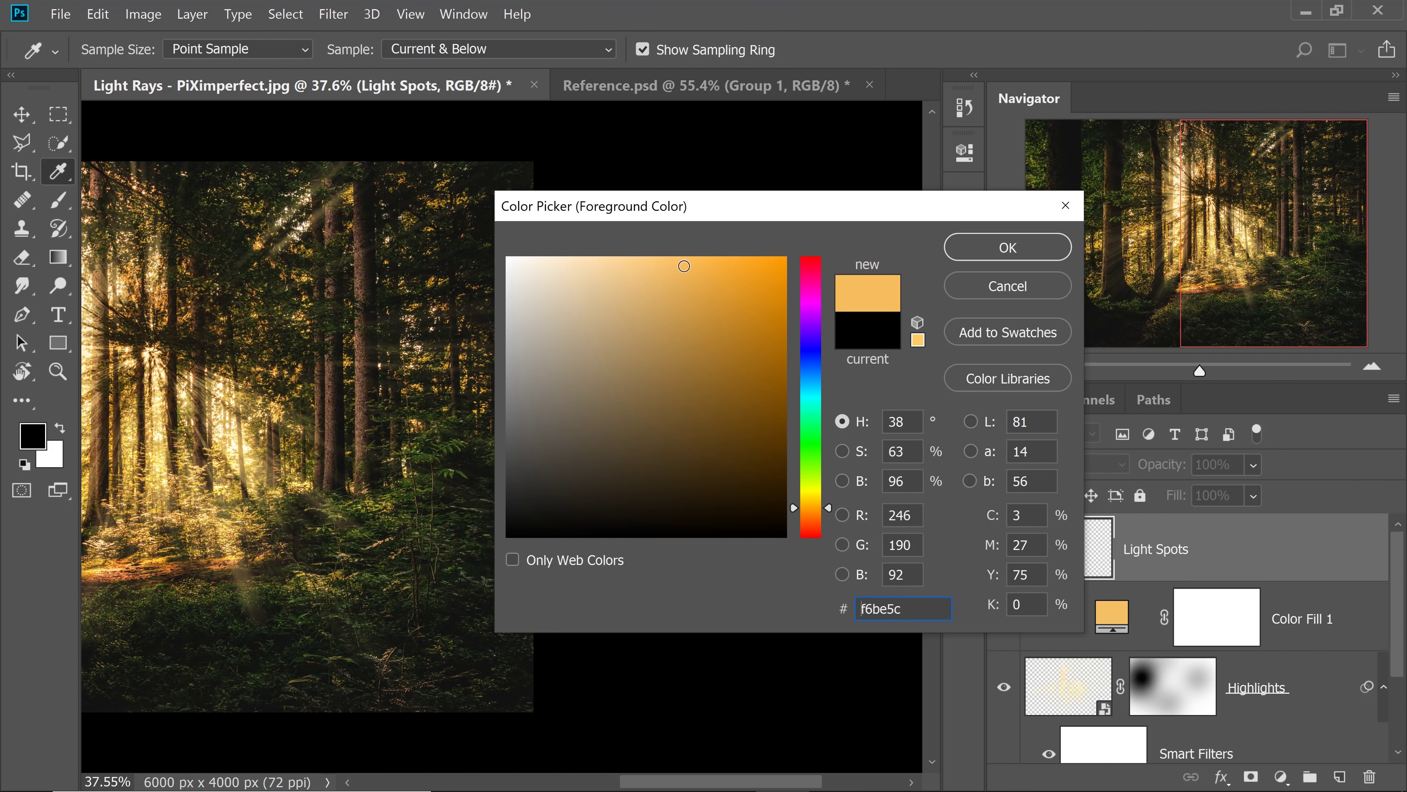
left_click(1004, 248)
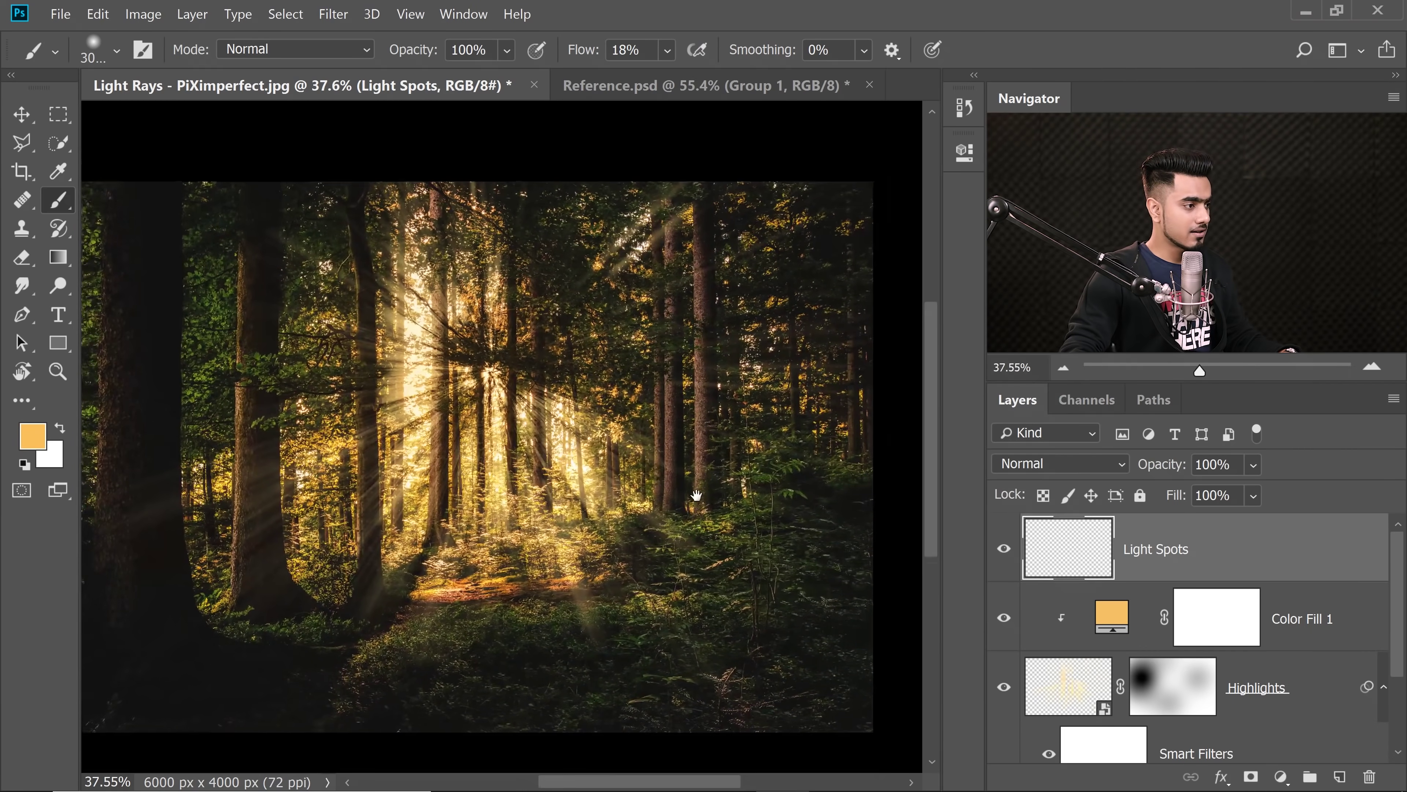
Paint soft, built-up light spots in the lower forest with a 752 px brush.
left_click_drag(696, 495, 675, 497)
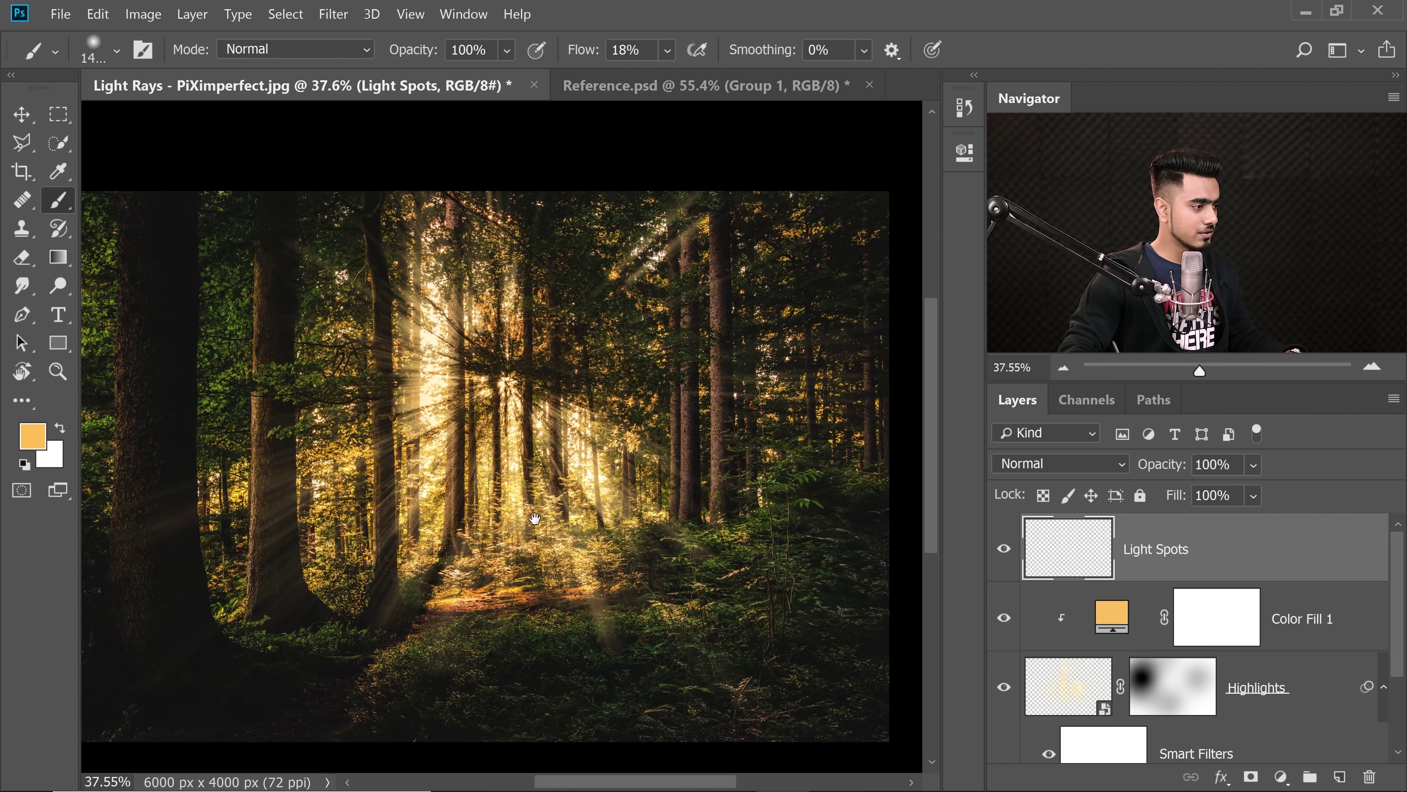
mouse_move(399, 632)
left_mouse_down()
mouse_move(418, 616)
mouse_move(381, 650)
left_mouse_up()
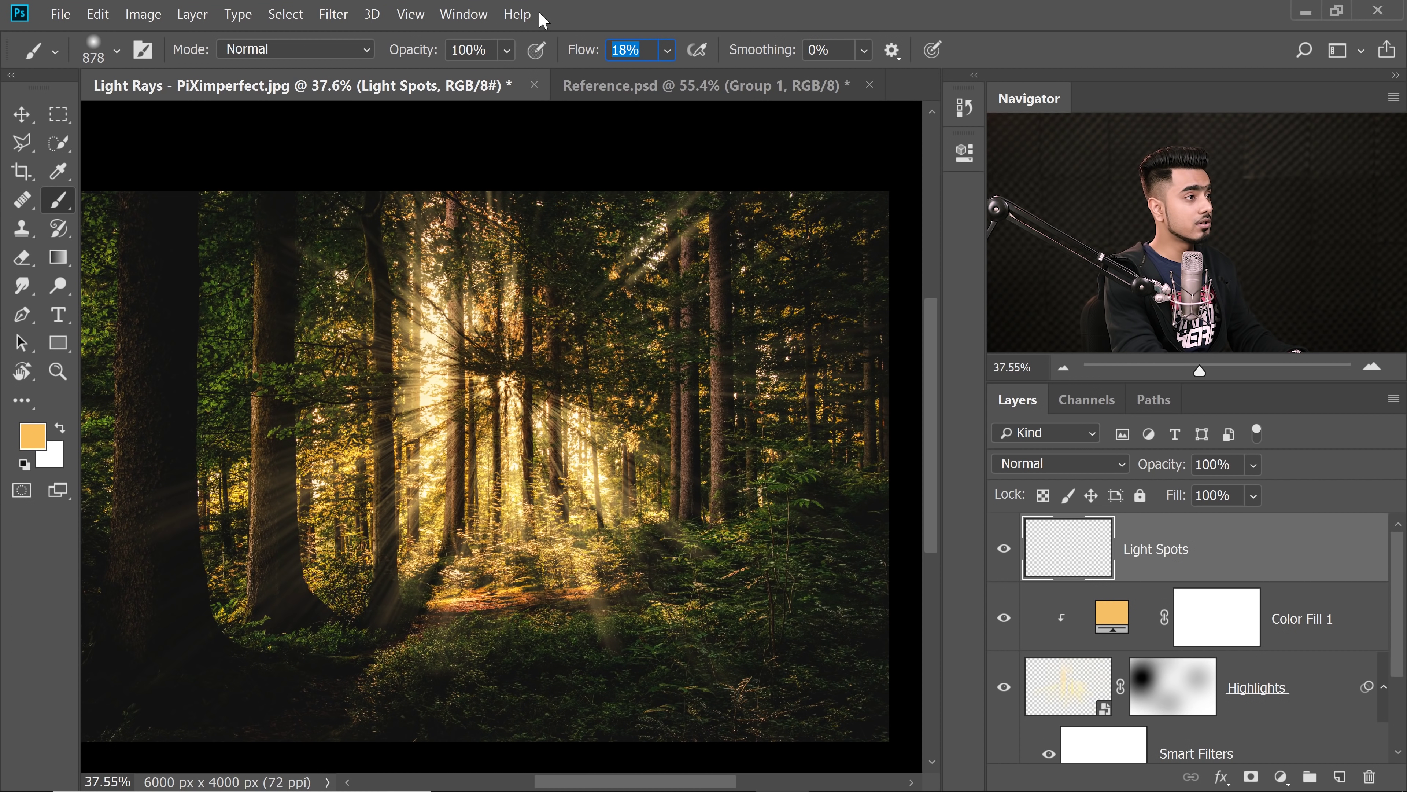
left_click_drag(519, 650, 570, 659)
left_click(640, 679)
key("ctrl+z")
left_click(649, 704)
left_click(651, 708)
left_click(651, 710)
left_click(651, 709)
key("bracketleft")
mouse_move(682, 632)
left_mouse_down()
mouse_move(668, 633)
mouse_move(698, 652)
left_mouse_up()
Scatter more soft spots across the forest floor with a brush around 450 px.
left_click_drag(744, 581, 755, 582)
left_click(720, 562)
key("bracketright")
left_click(845, 656)
left_click(402, 673)
left_click(588, 632)
left_click(261, 637)
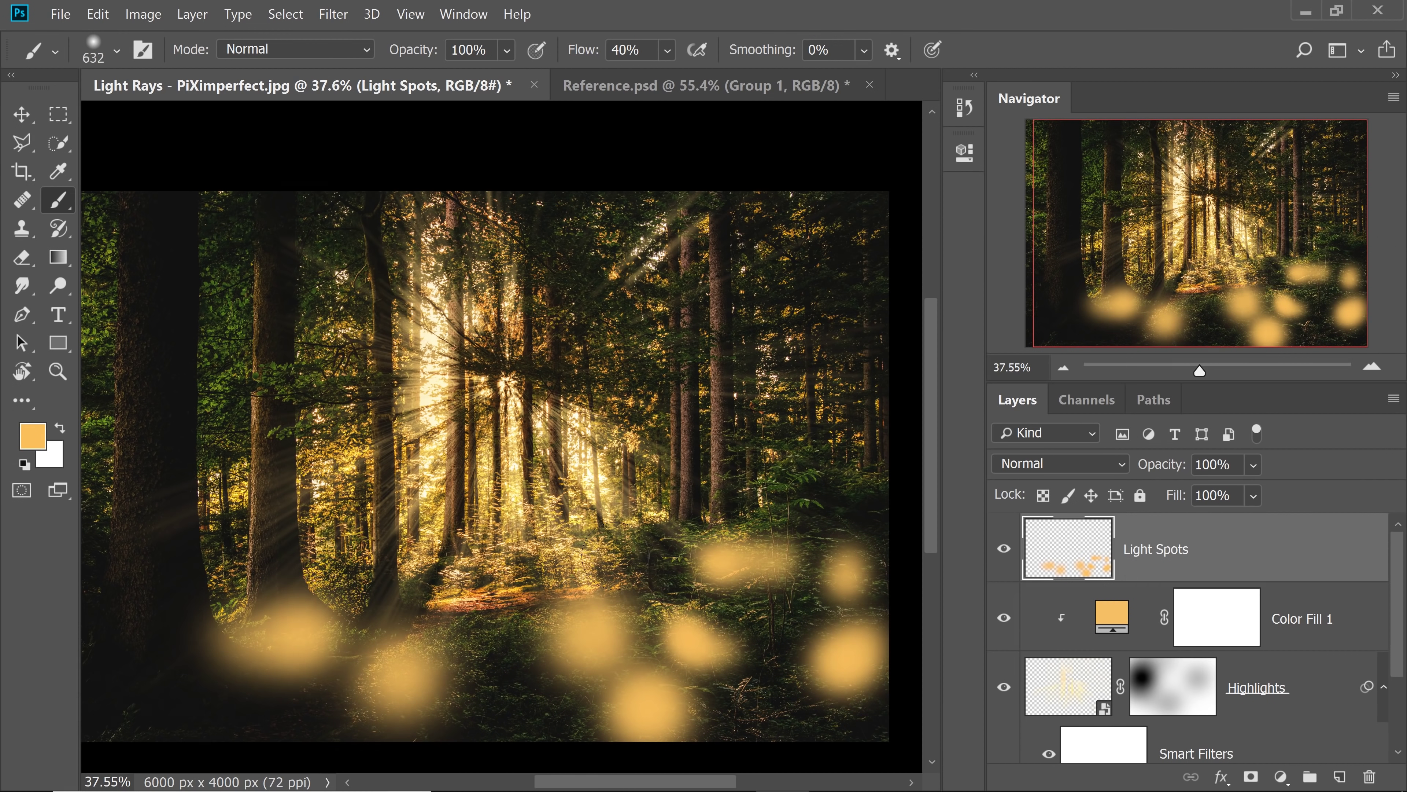
left_click(646, 549)
left_click(316, 467)
left_click(238, 616)
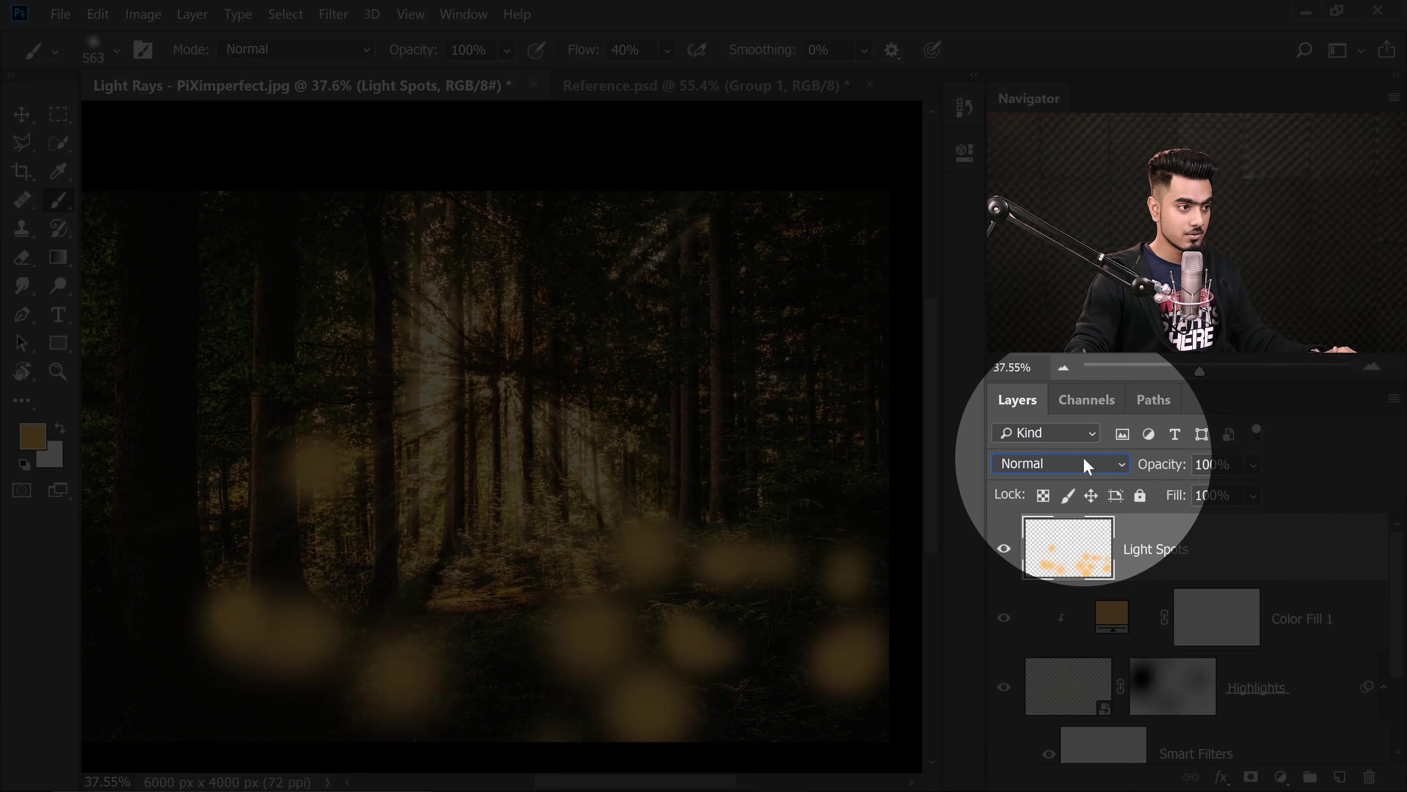
Set Light Spots to Color Dodge and split its Underlying Layer black slider to 28/33.
left_click(1089, 468)
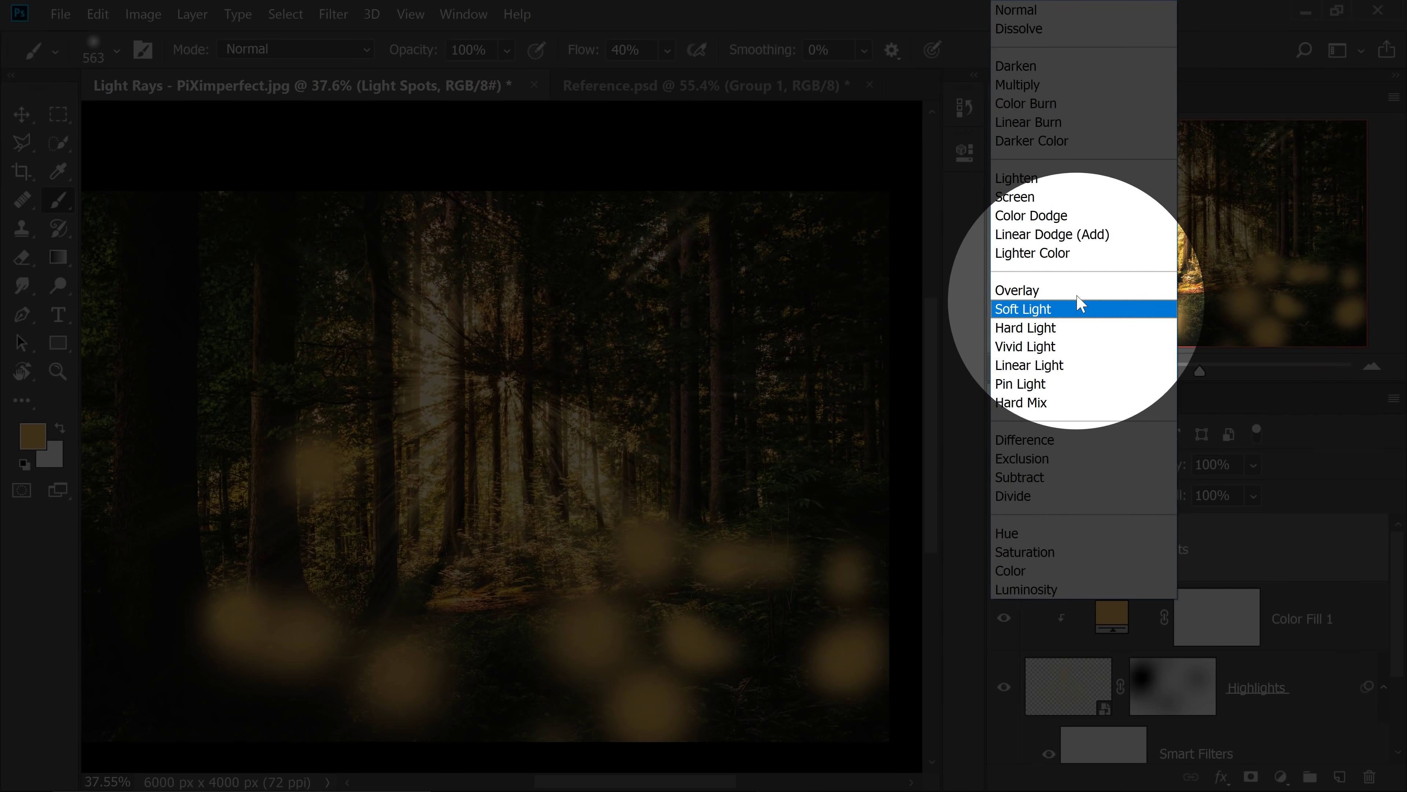
left_click(1077, 215)
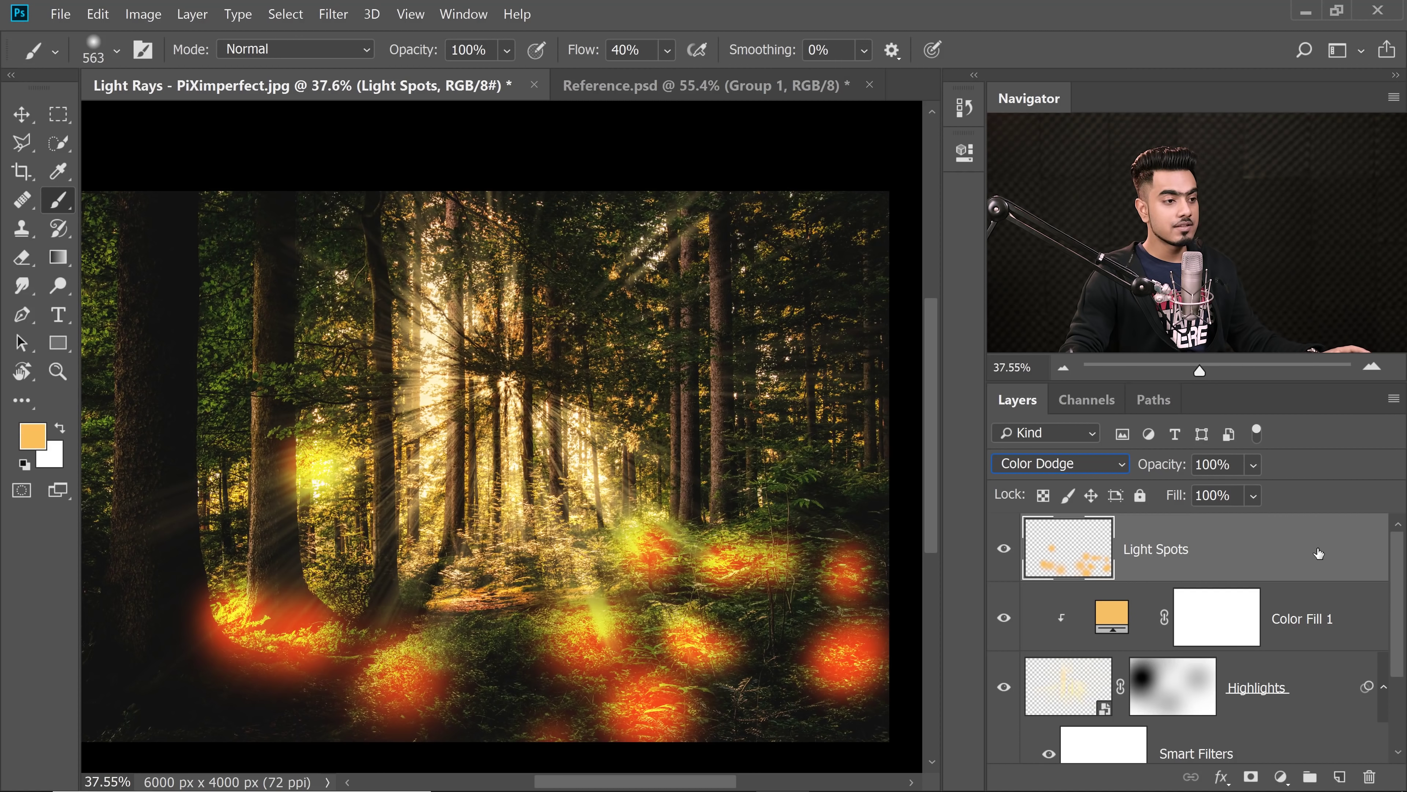
double_click(1332, 552)
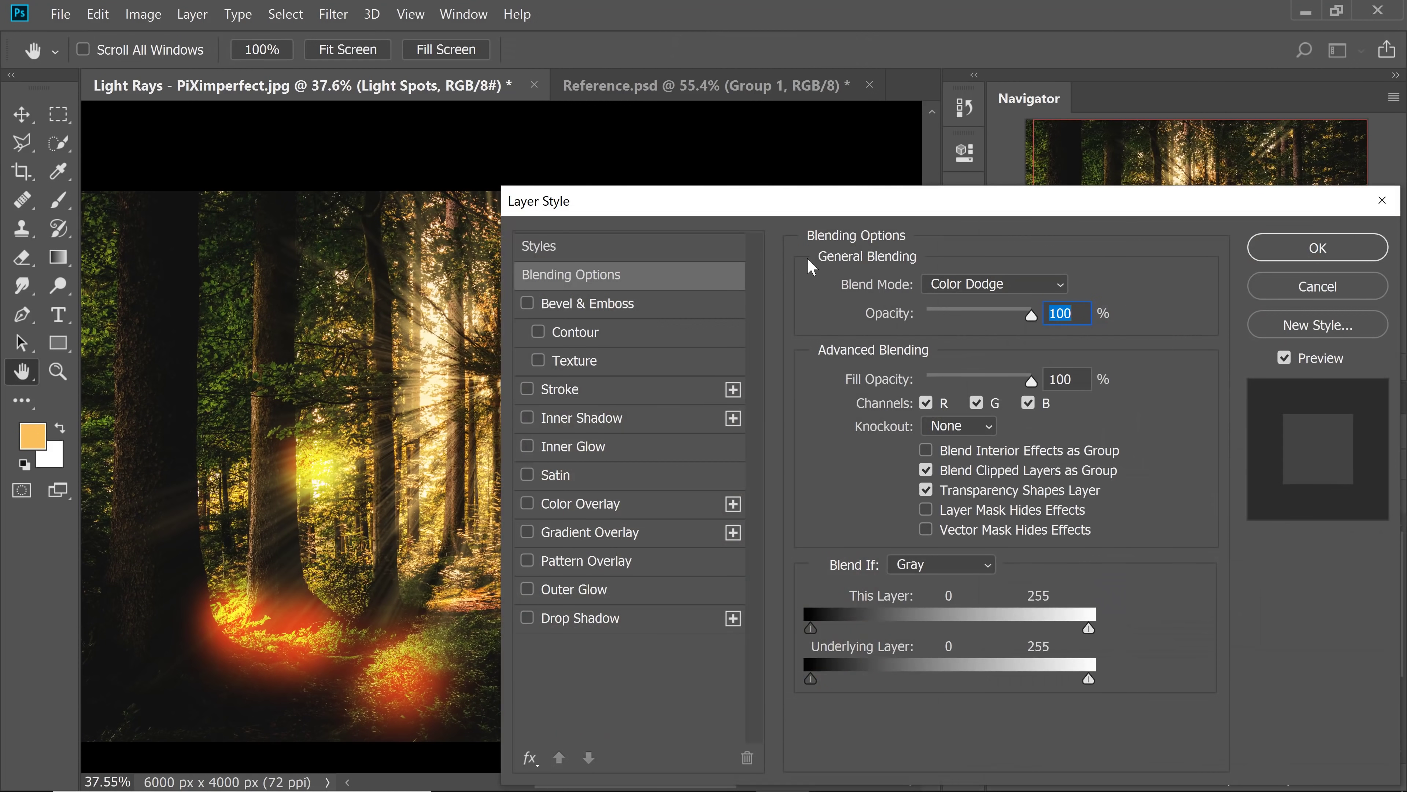
left_click_drag(769, 206, 945, 156)
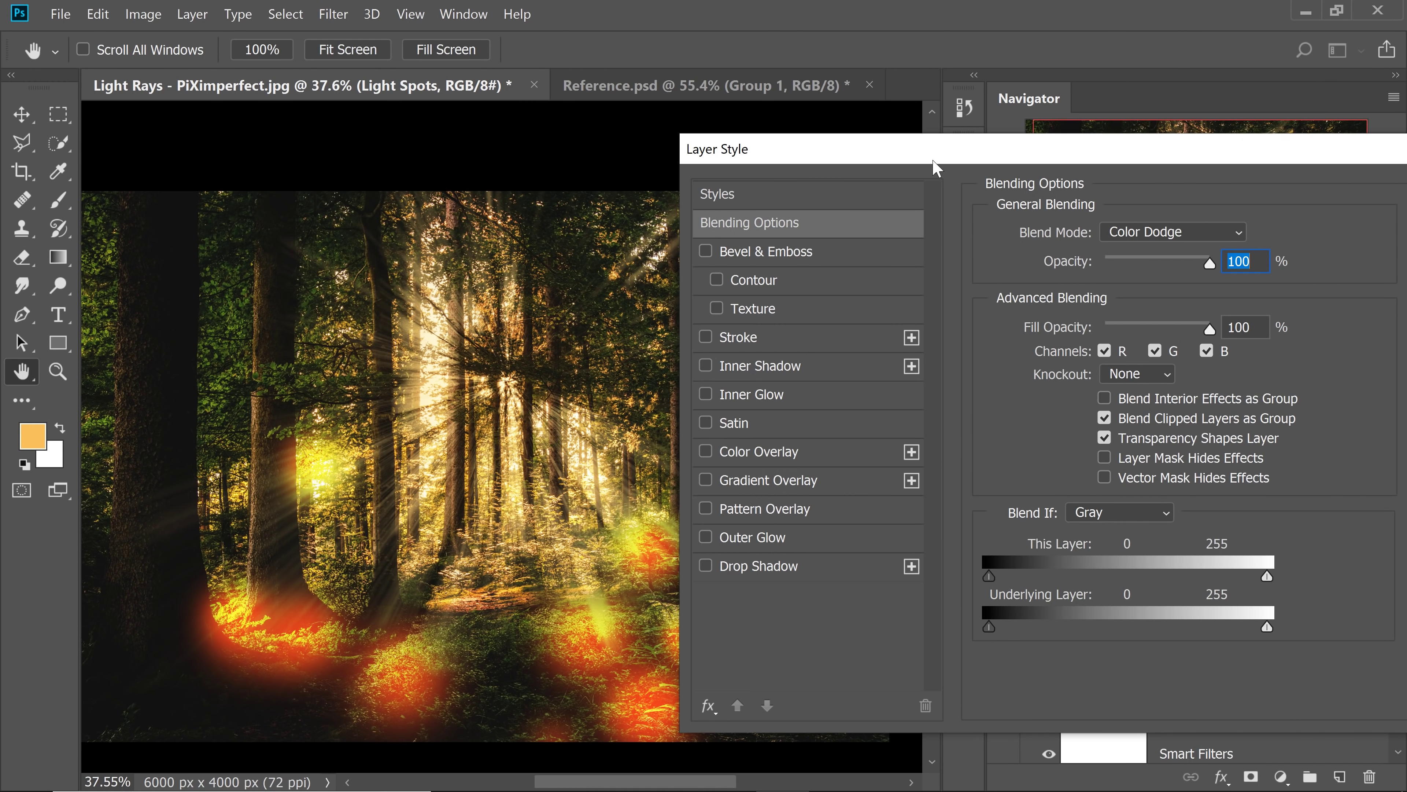
left_click_drag(933, 161, 1026, 195)
left_click_drag(1069, 636, 1103, 634)
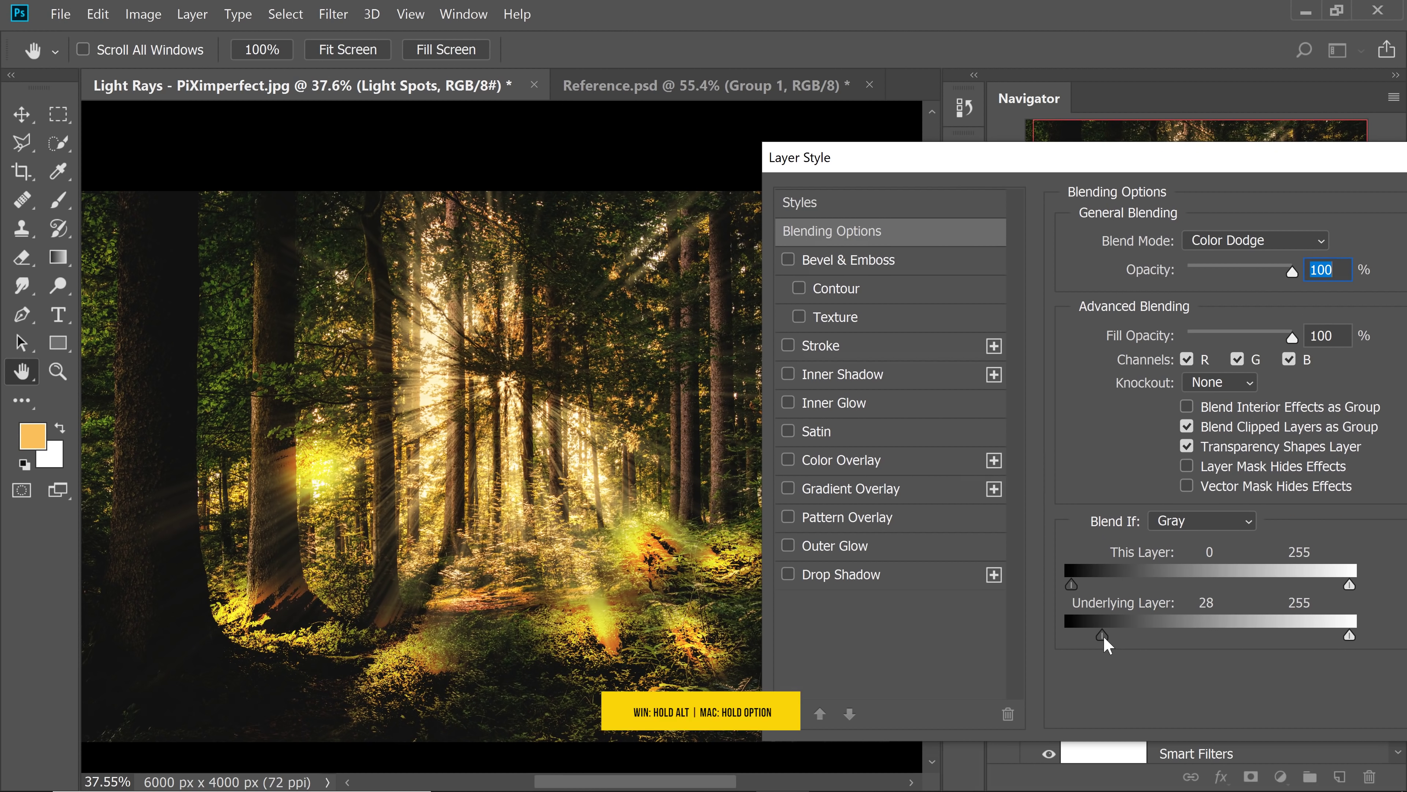
mouse_move(1108, 637)
left_mouse_down()
mouse_move(1082, 642)
mouse_move(1162, 643)
mouse_move(1122, 638)
mouse_move(1135, 639)
left_mouse_up()
left_click_drag(1255, 169, 885, 190)
left_click(1163, 229)
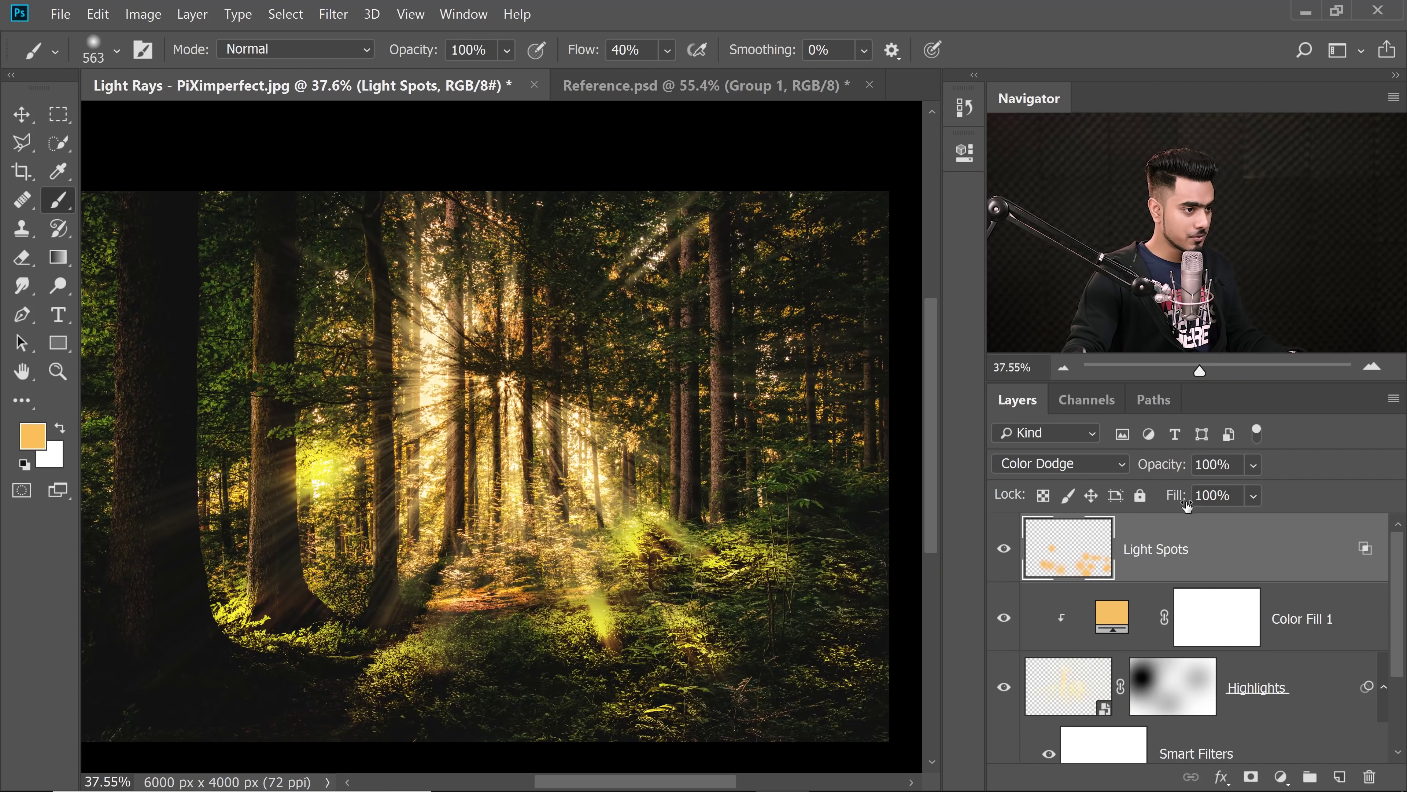
Lower Light Spots Fill to 60%, trim with a 10%-flow eraser, and add glow by the left trunk.
left_click_drag(1178, 499, 1108, 501)
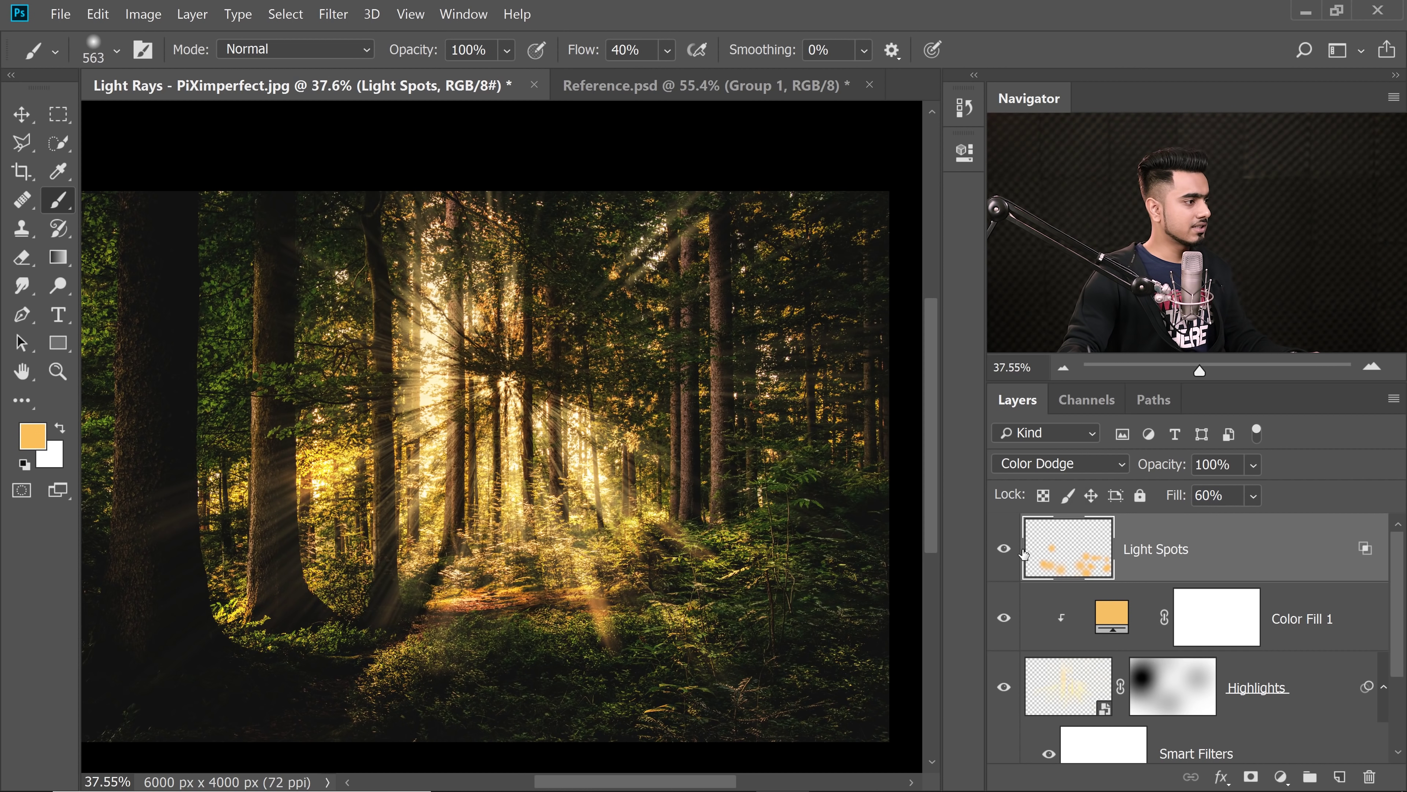
left_click(1004, 550)
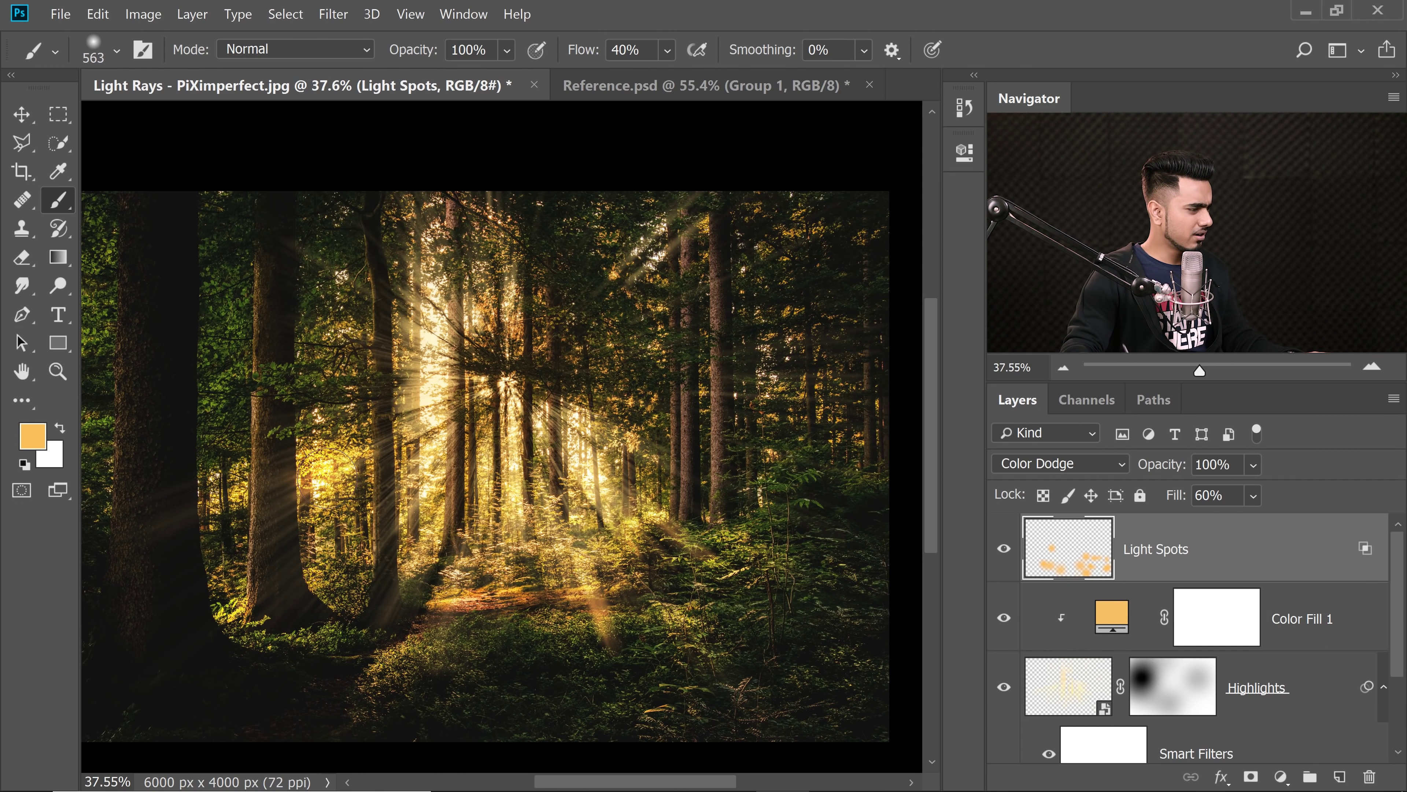
left_click(22, 258)
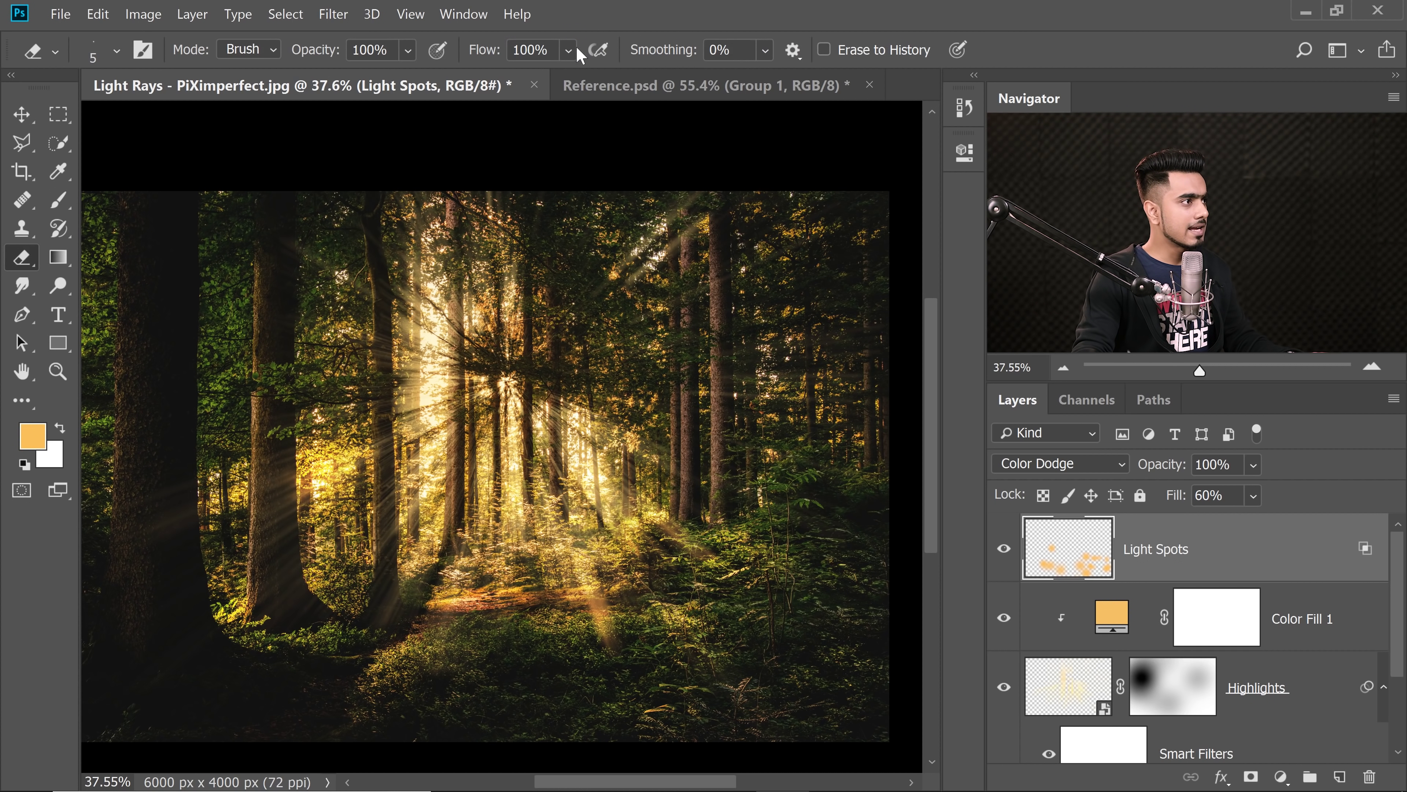
double_click(548, 50)
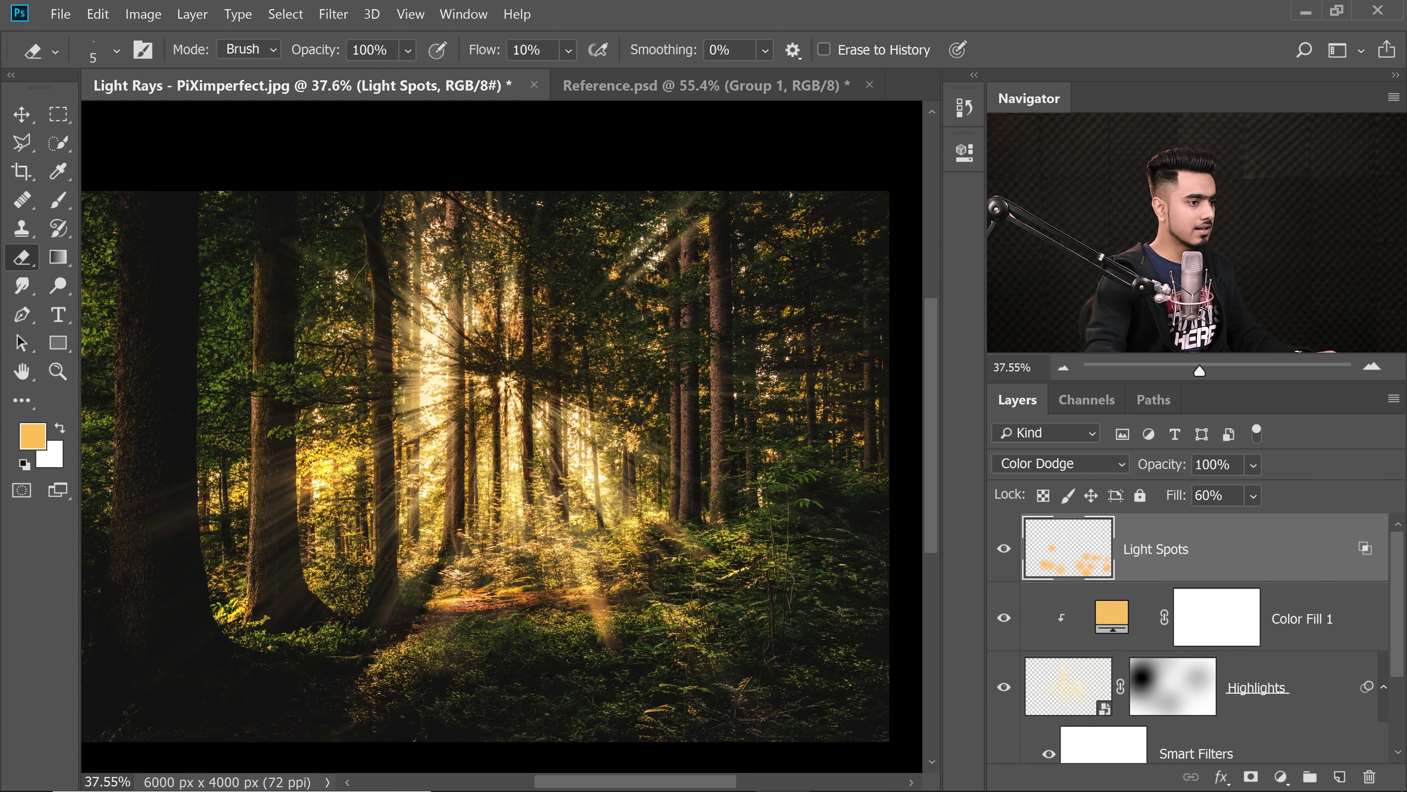
mouse_move(314, 458)
left_mouse_down()
mouse_move(338, 459)
mouse_move(328, 446)
left_mouse_up()
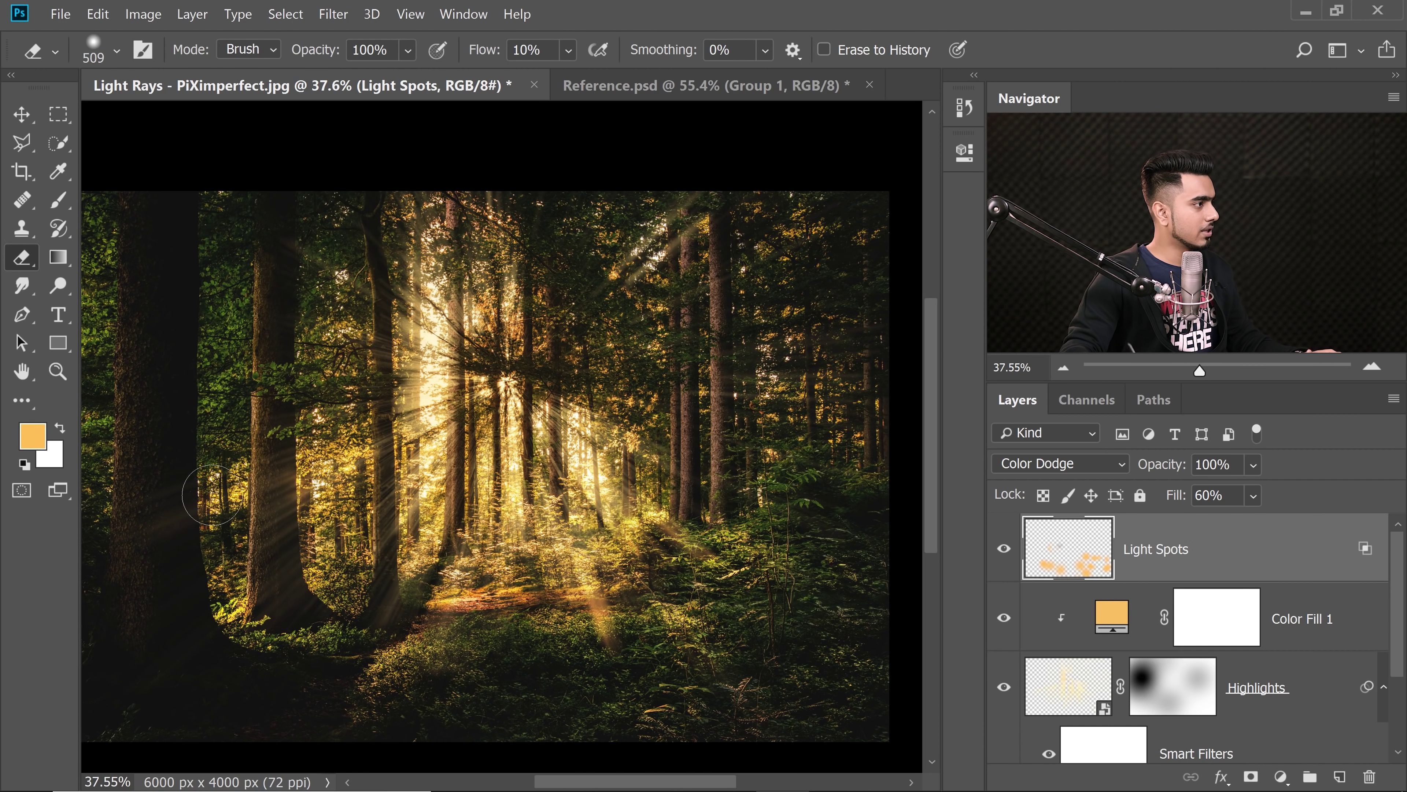
key("b")
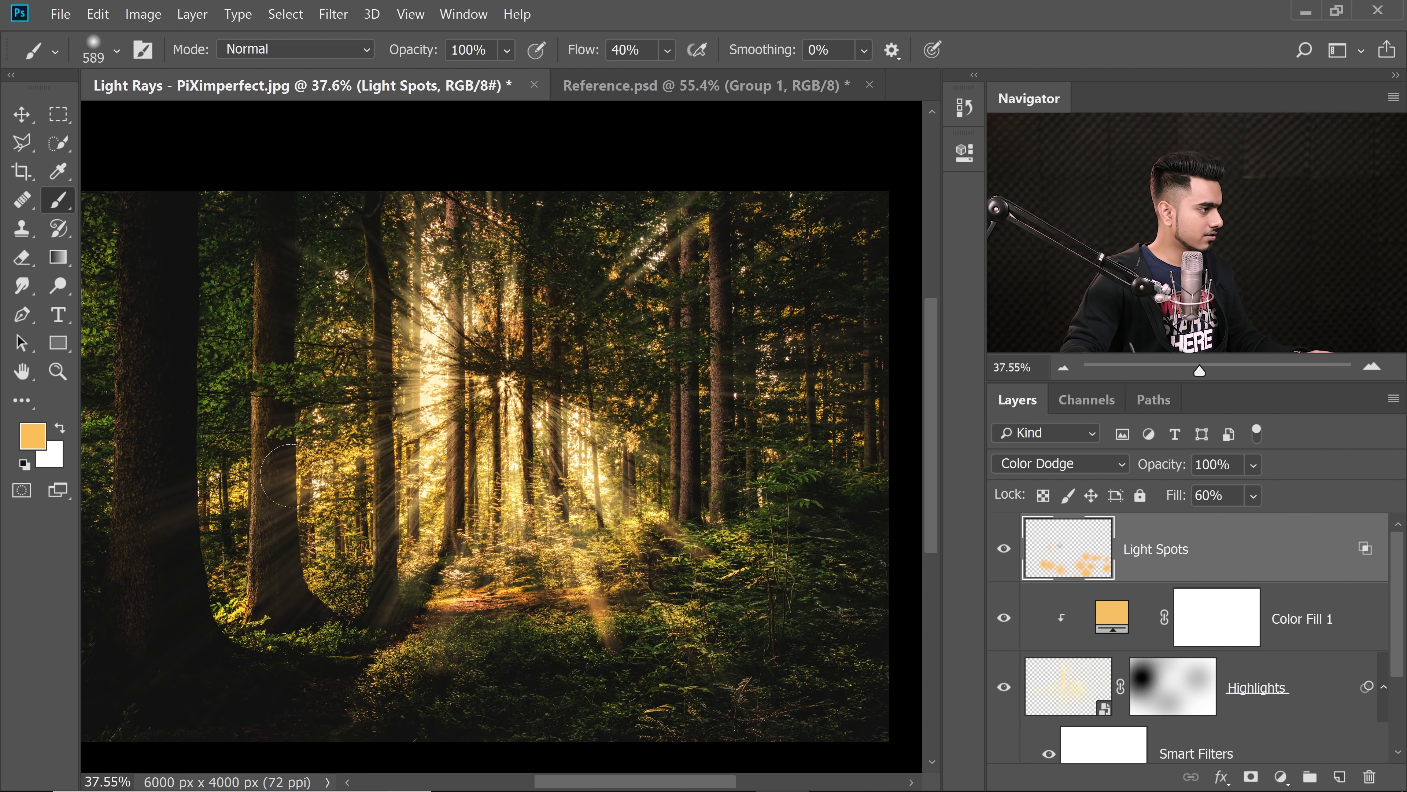
left_click_drag(291, 476, 294, 489)
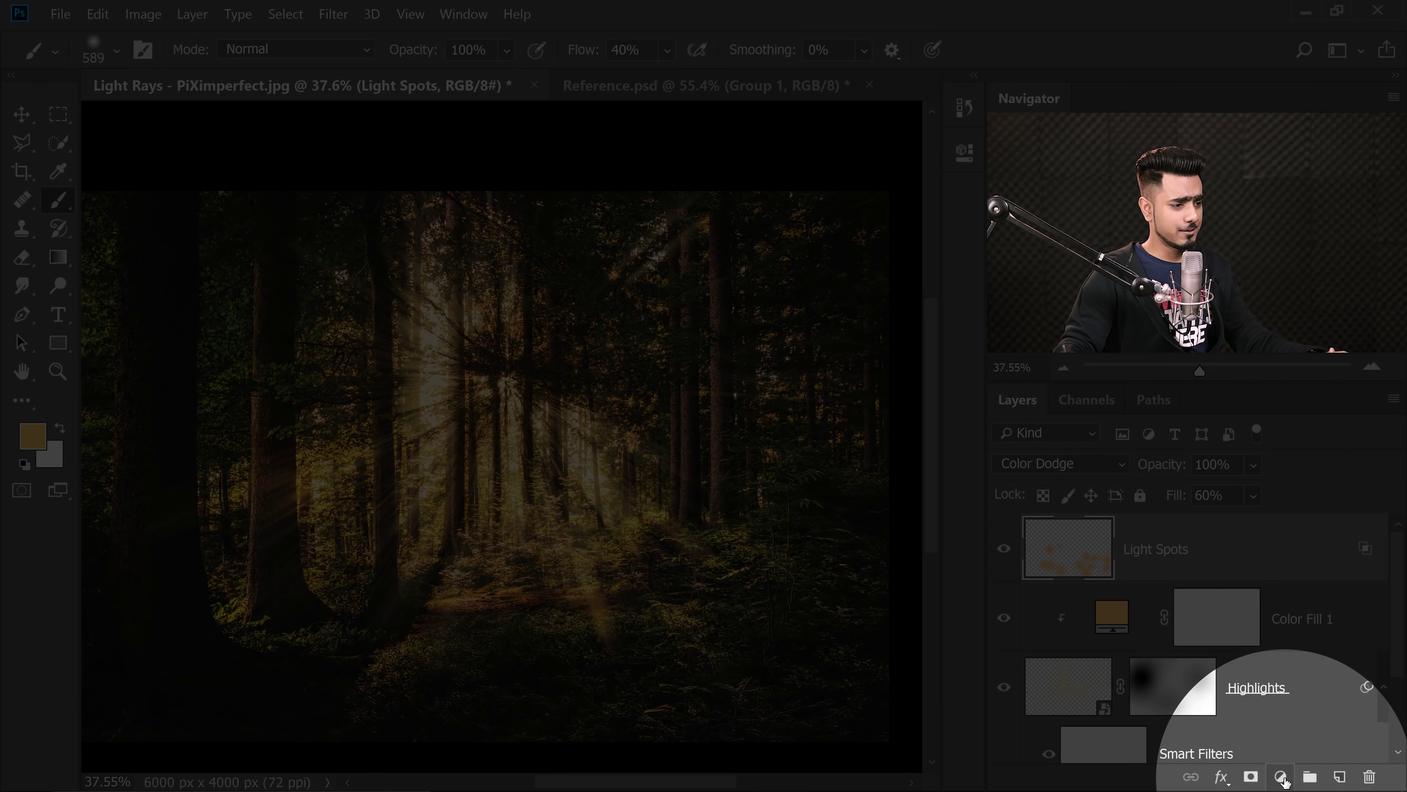
Add a Curves 1 layer that brightens the forest, switch to its Blue channel, then close Properties.
left_click(1281, 776)
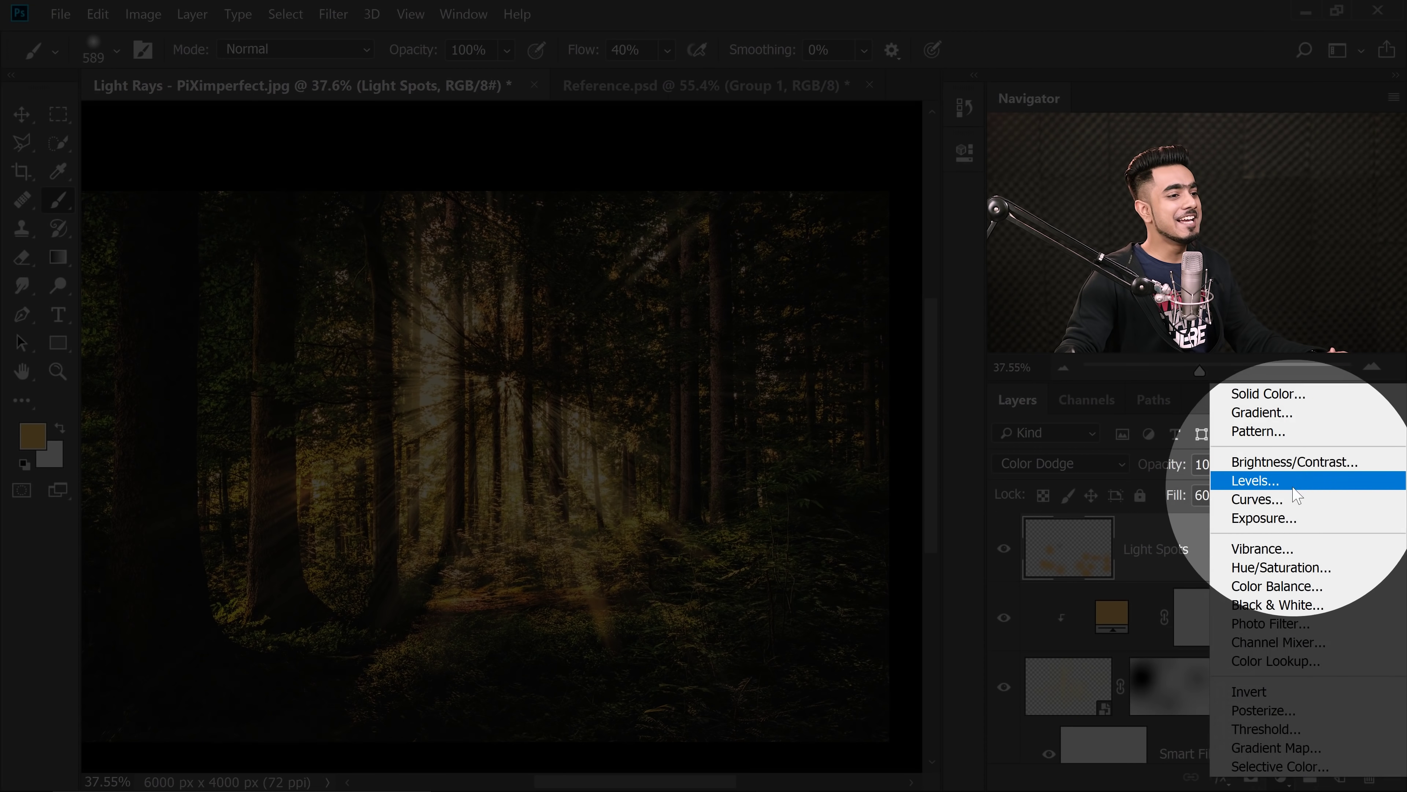
left_click(1285, 498)
left_click_drag(799, 370, 766, 317)
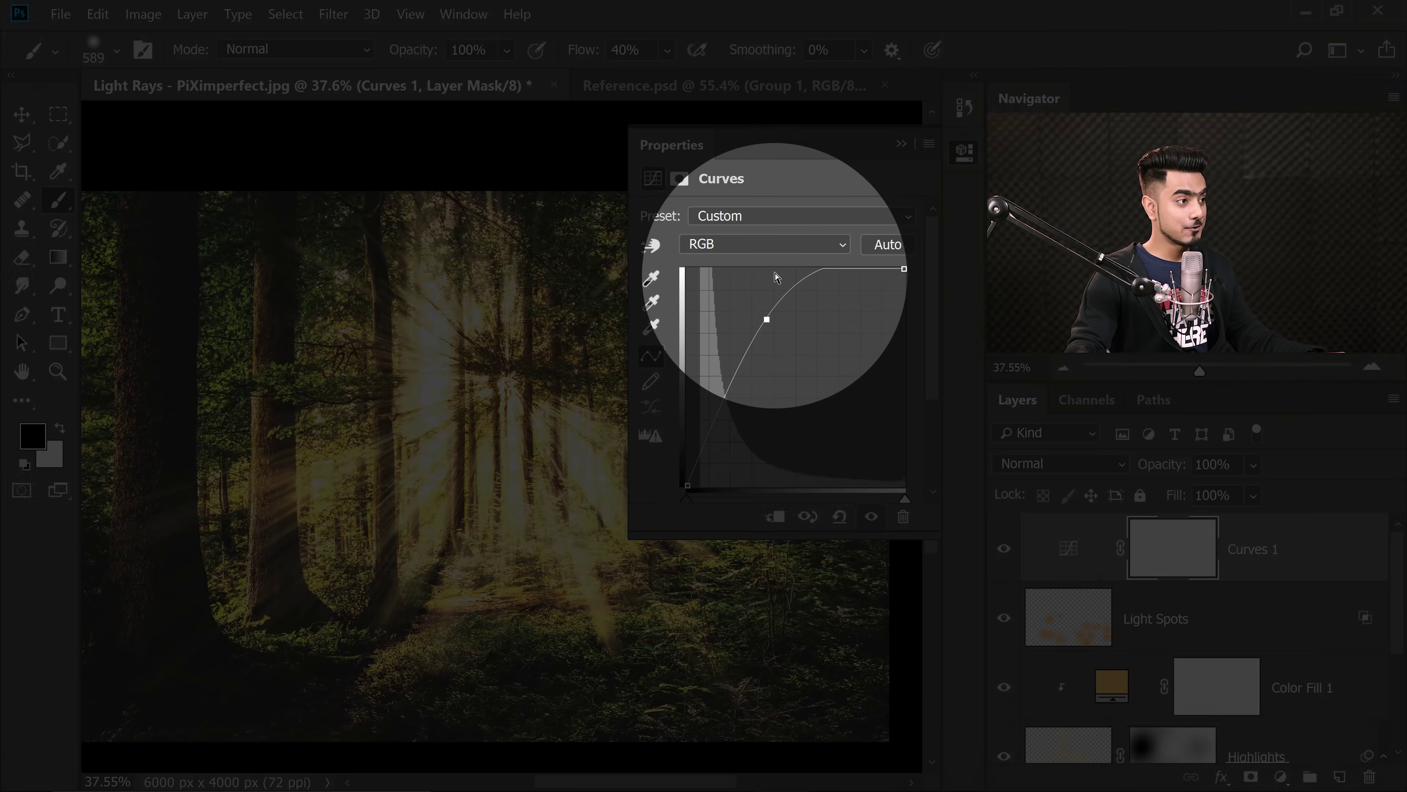
left_click(765, 245)
left_click(748, 319)
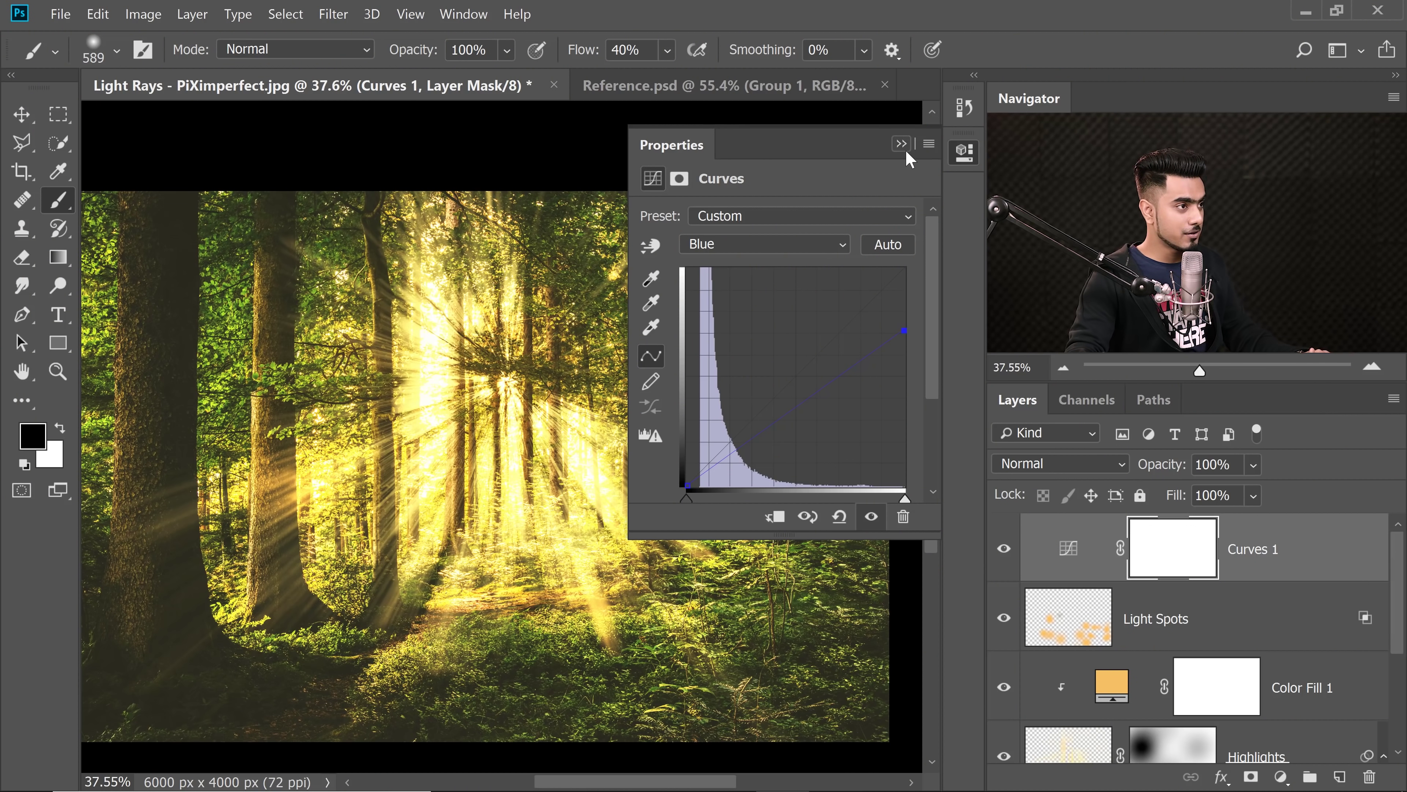
left_click(902, 144)
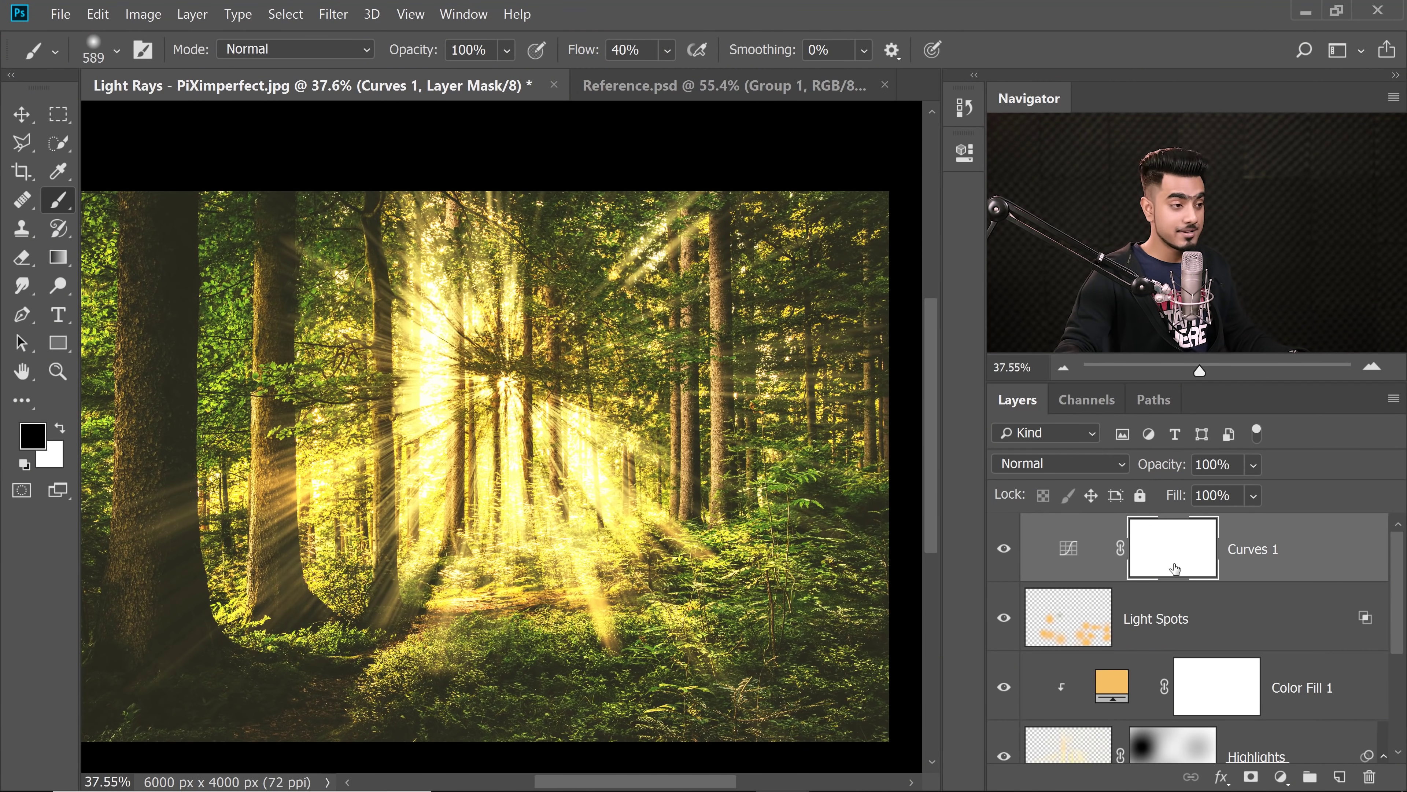
Invert the Curves 1 mask to black and paint white over the lower centre and right foliage.
key("ctrl+i")
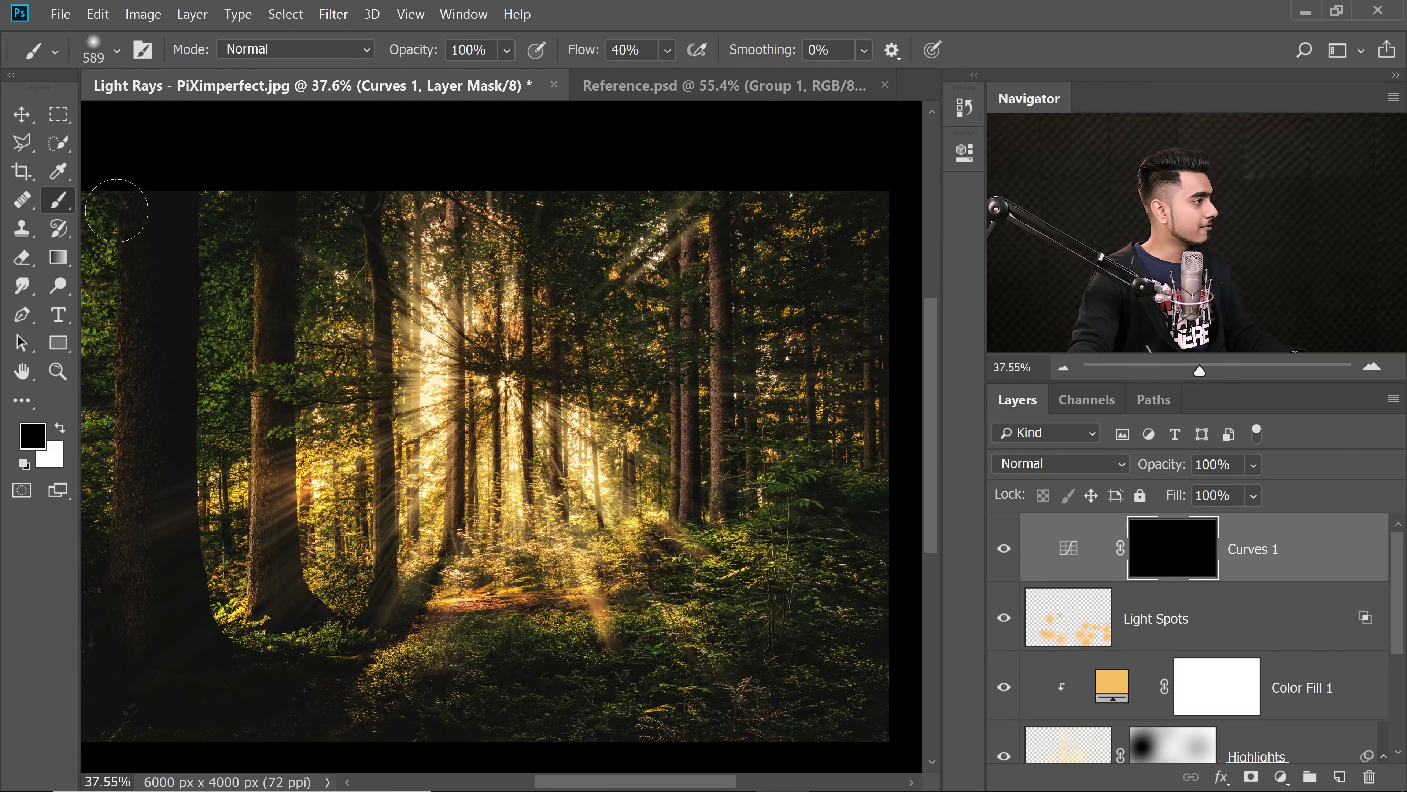
key("x")
mouse_move(504, 578)
left_mouse_down()
mouse_move(549, 599)
mouse_move(537, 677)
mouse_move(424, 670)
left_mouse_up()
key("bracketright")
key("bracketright")
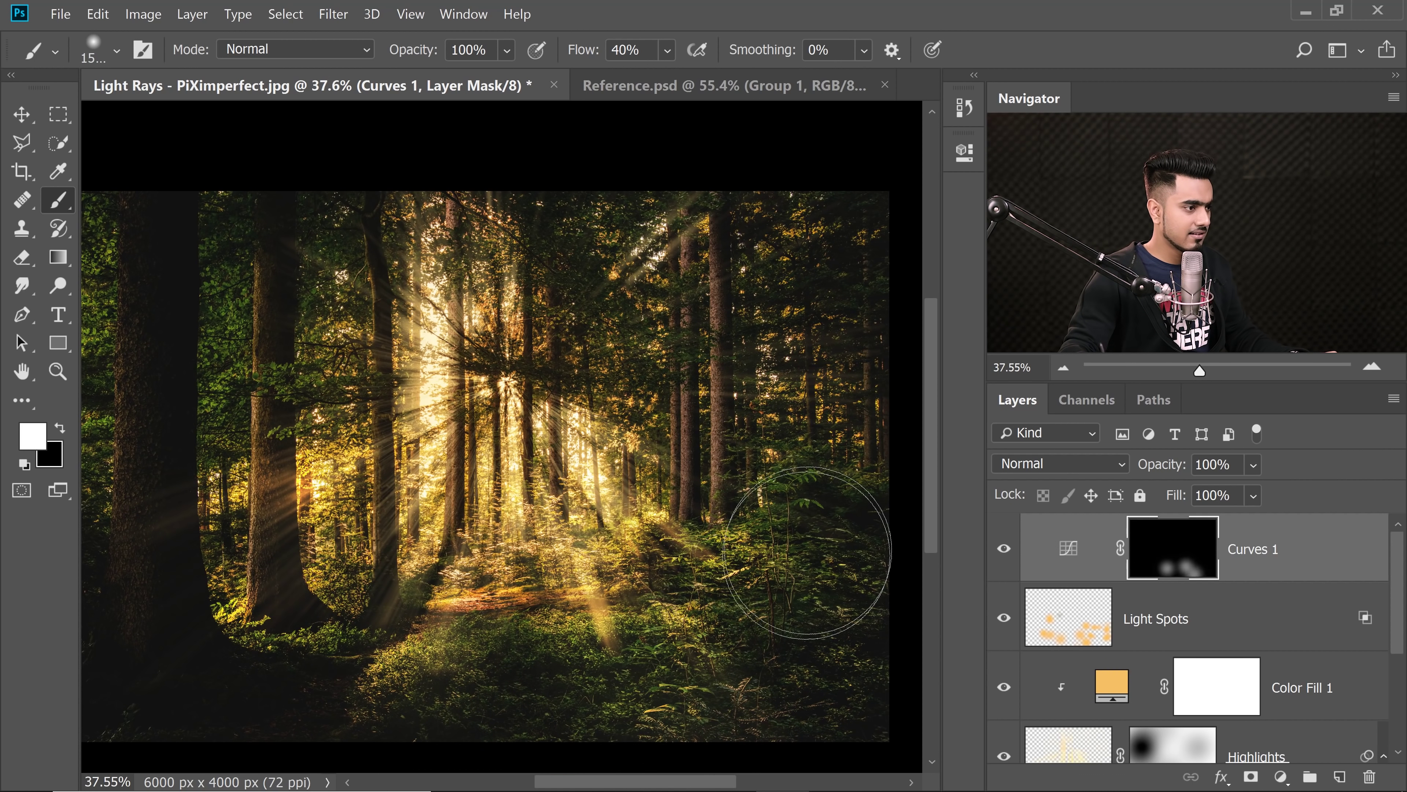
left_click_drag(808, 552, 942, 466)
key("bracketleft")
mouse_move(499, 598)
left_mouse_down()
mouse_move(456, 613)
mouse_move(424, 675)
mouse_move(550, 628)
mouse_move(659, 743)
left_mouse_up()
key("ctrl+z")
Dab soft white spots on the upper-right, lower-right, left trees and mid-right foliage.
key("bracketleft")
key("bracketleft")
key("bracketleft")
key("bracketleft")
key("bracketleft")
left_click(578, 621)
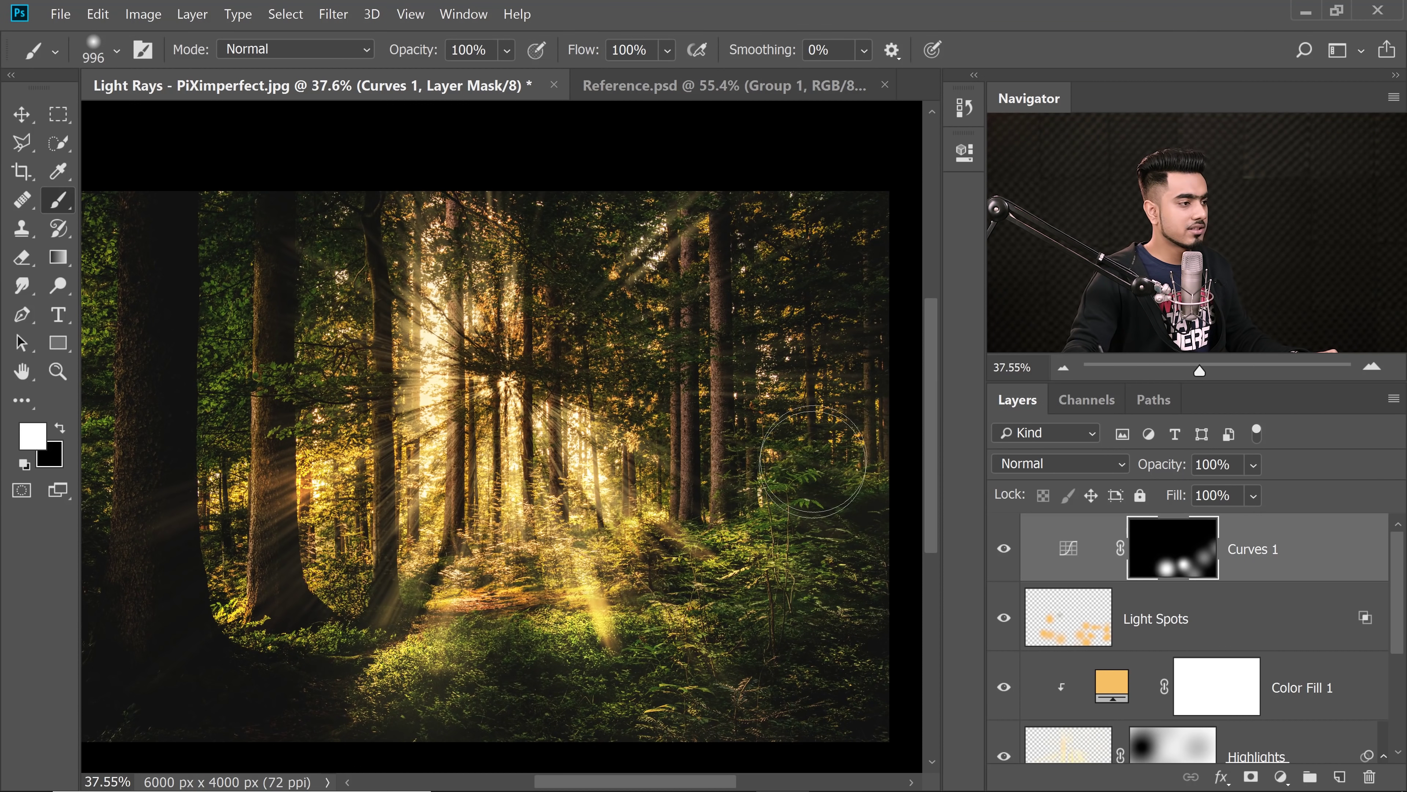
right_click(748, 371, "alt")
left_click(770, 401)
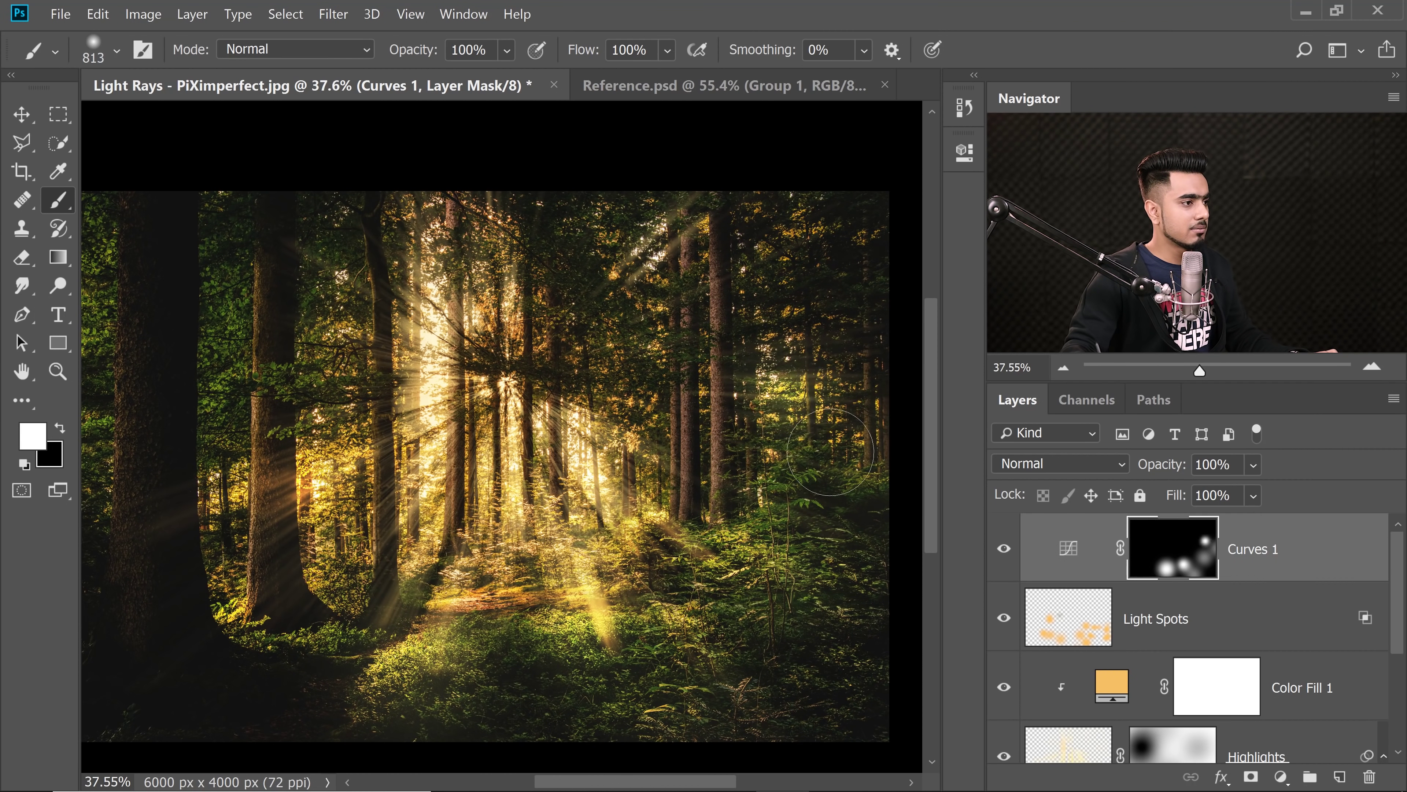
key("bracketright")
left_click_drag(814, 621, 801, 717)
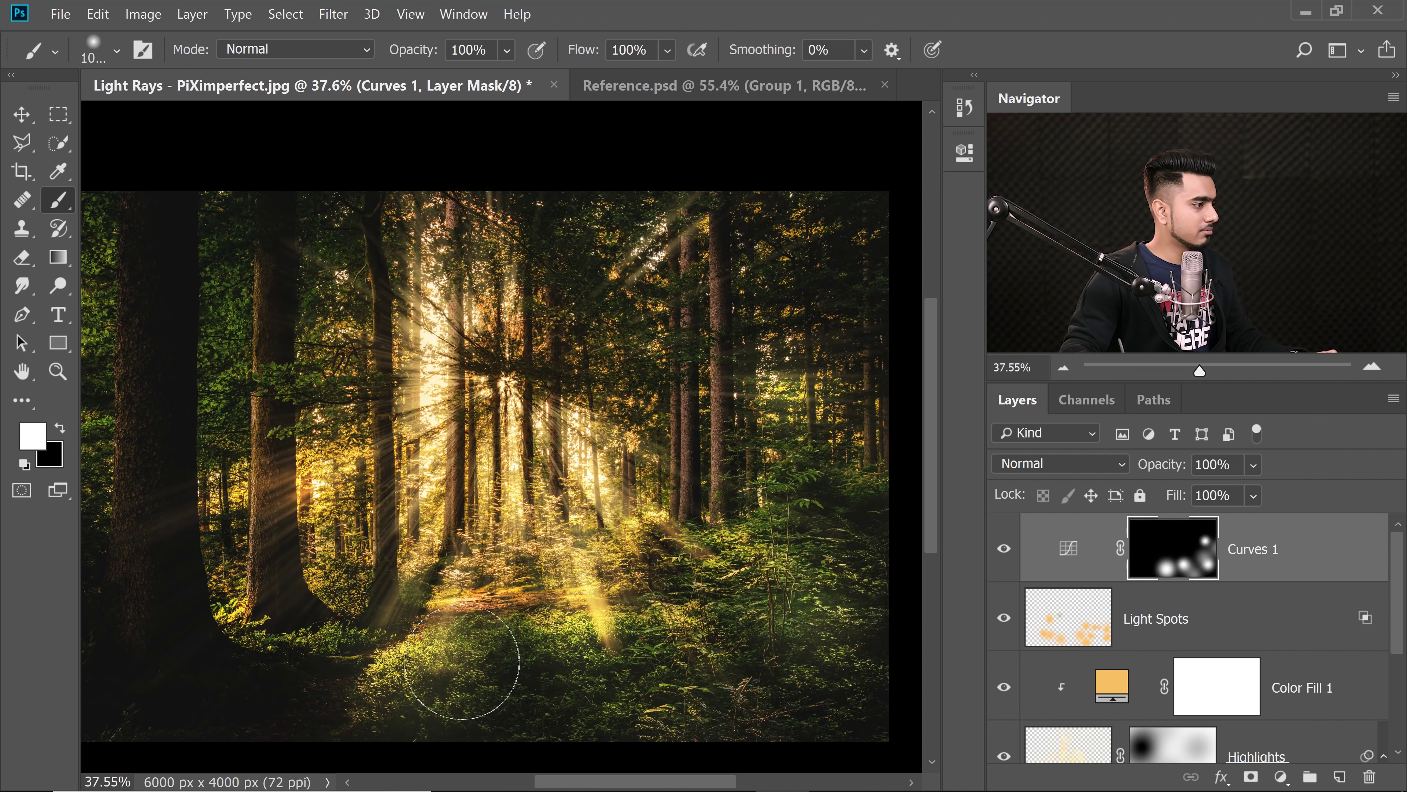
right_click(226, 494, "alt")
left_click(200, 511)
right_click(511, 664, "alt")
left_click(781, 555)
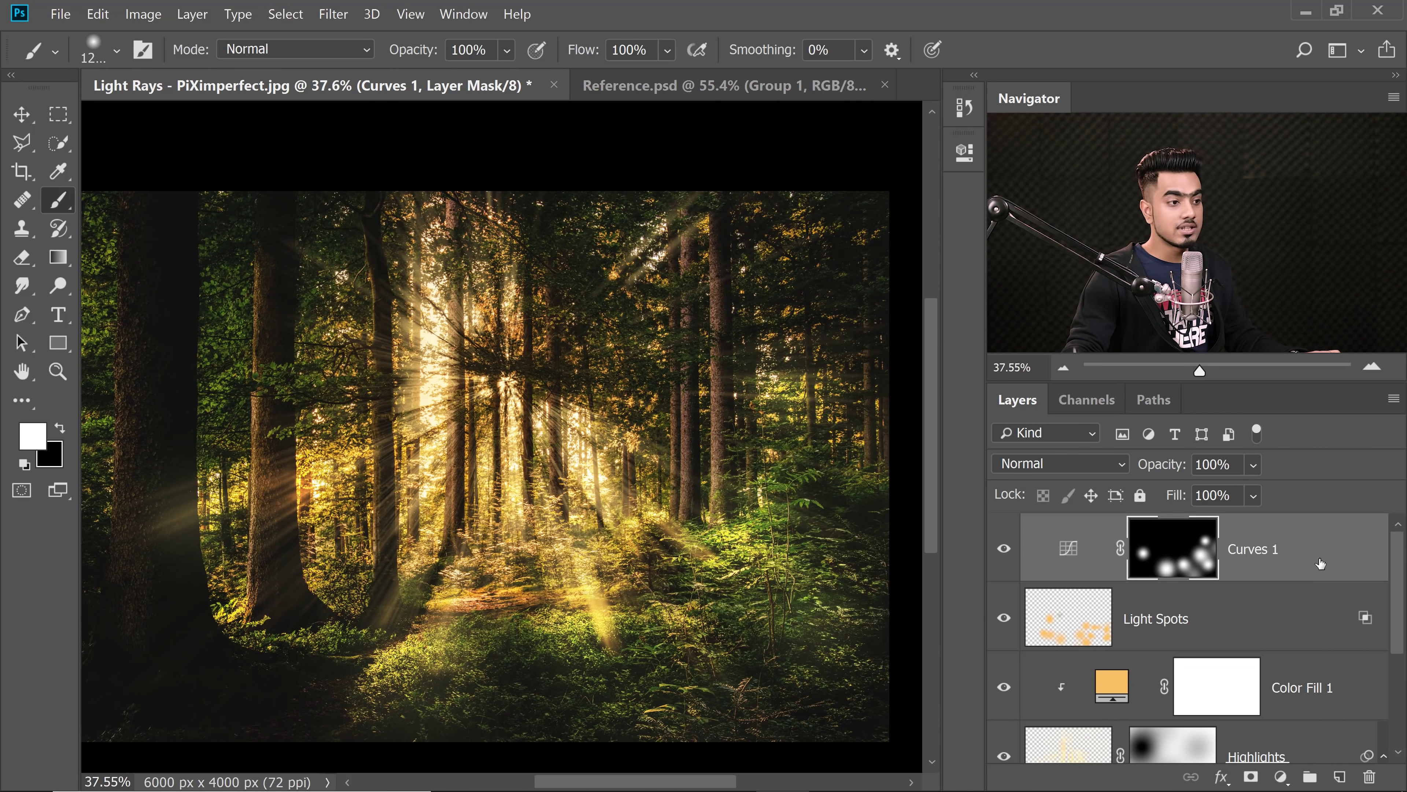
key("ctrl+2")
Split Curves 1's Underlying Layer black slider up to 27 in Blend If, then hide Light Spots.
key("h")
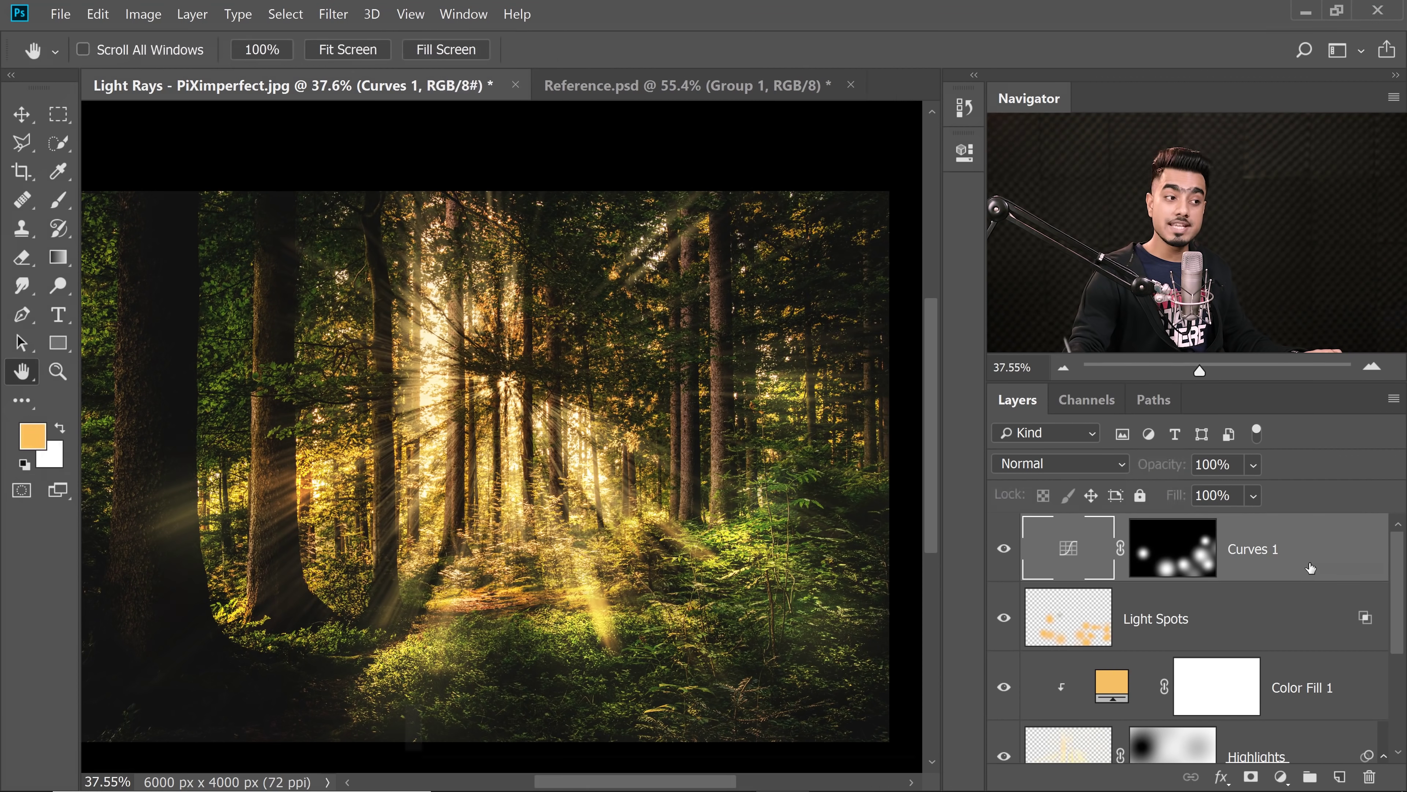
double_click(1322, 567)
left_click_drag(697, 188, 1044, 190)
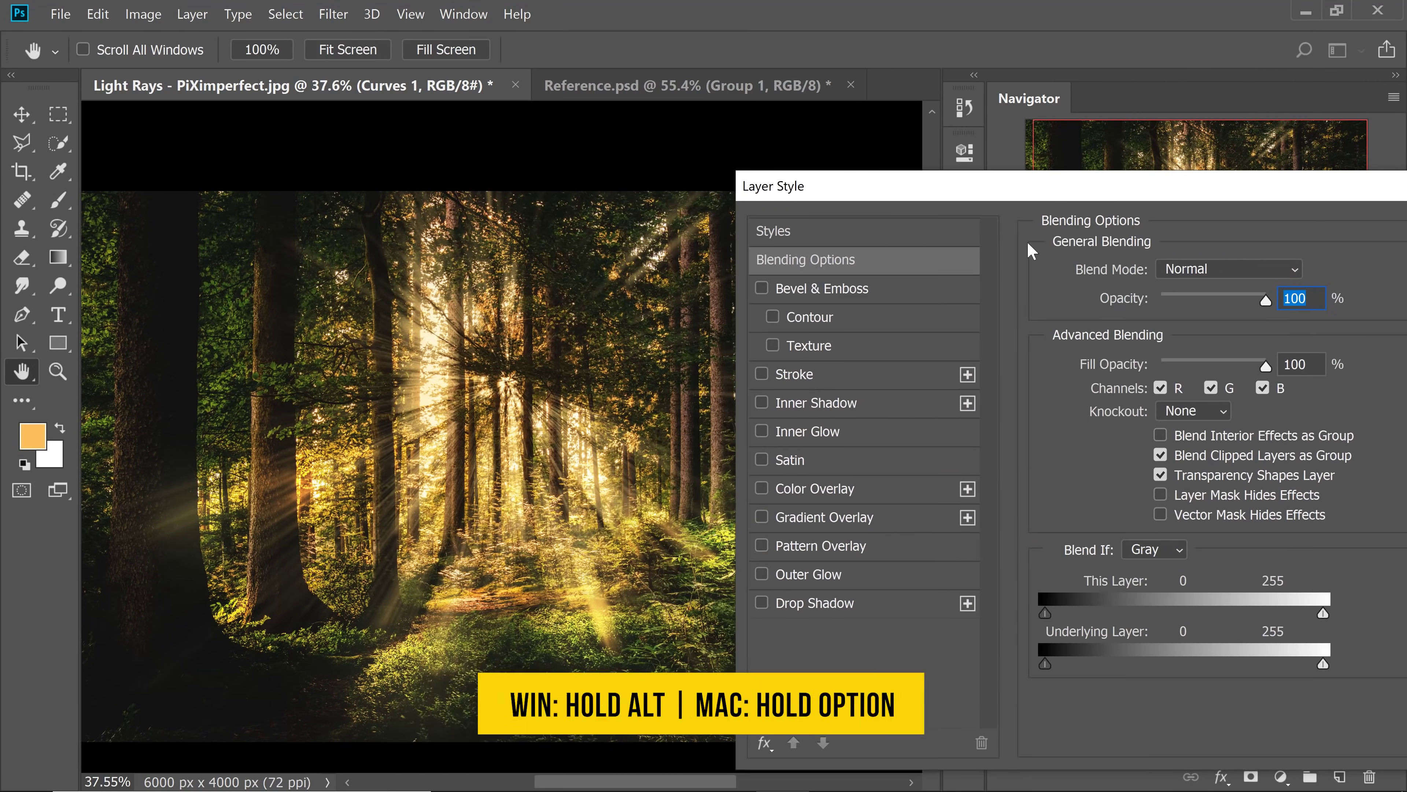
mouse_move(1053, 664)
left_mouse_down()
mouse_move(1093, 665)
mouse_move(1078, 665)
left_mouse_up()
left_click_drag(1191, 189, 999, 182)
left_click(1354, 226)
key("b")
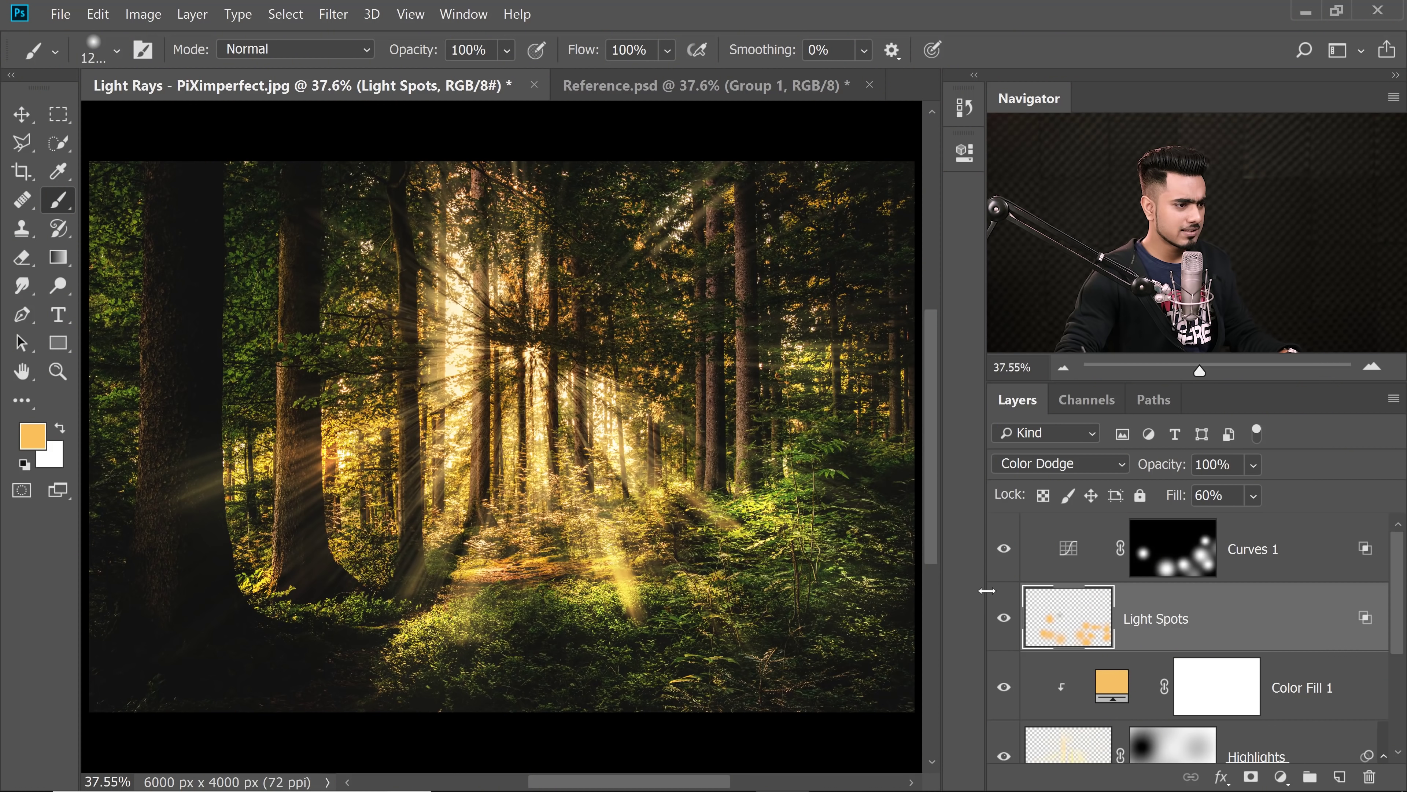
left_click(1003, 624)
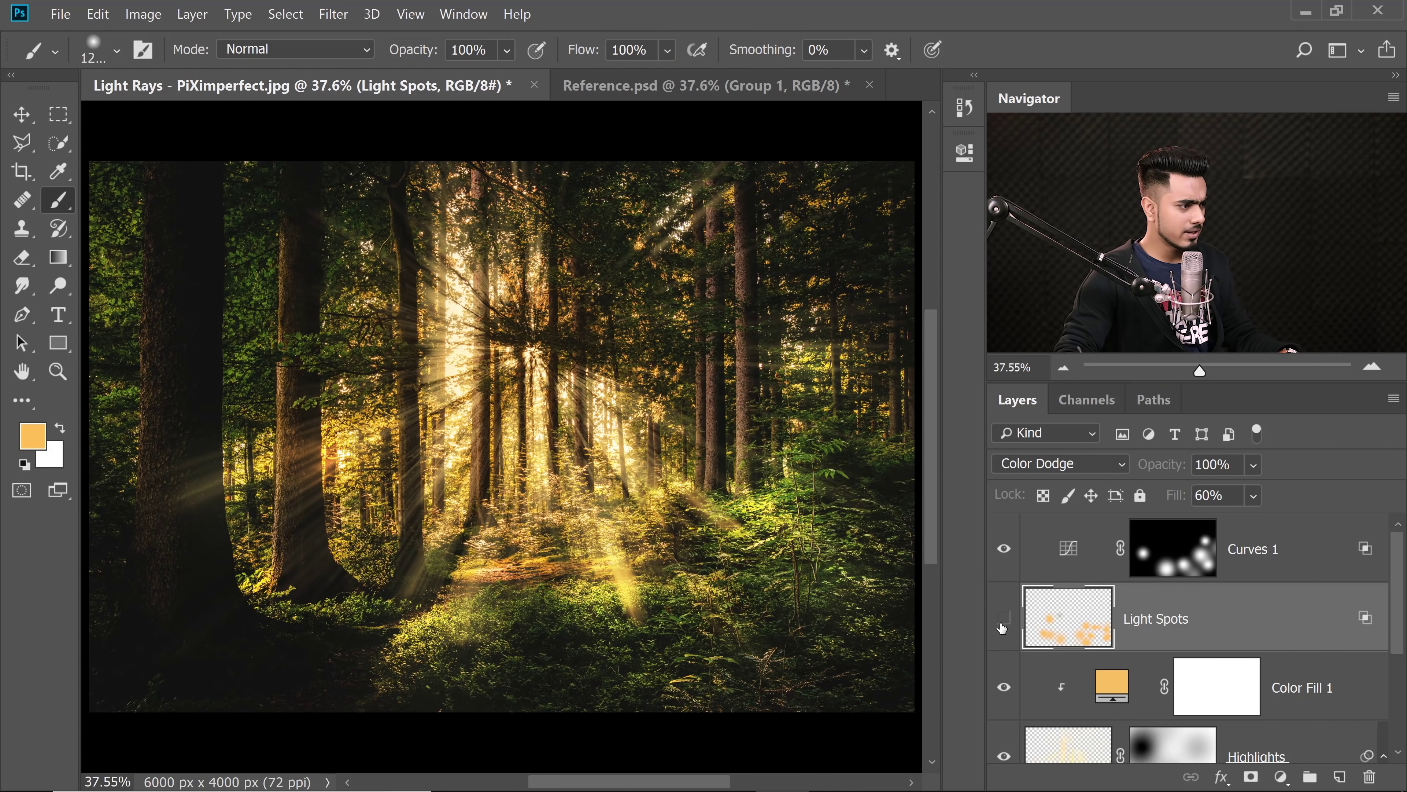
Show Light Spots again, add a layer mask with black as the colour, and hide Curves 1.
left_click(1003, 624)
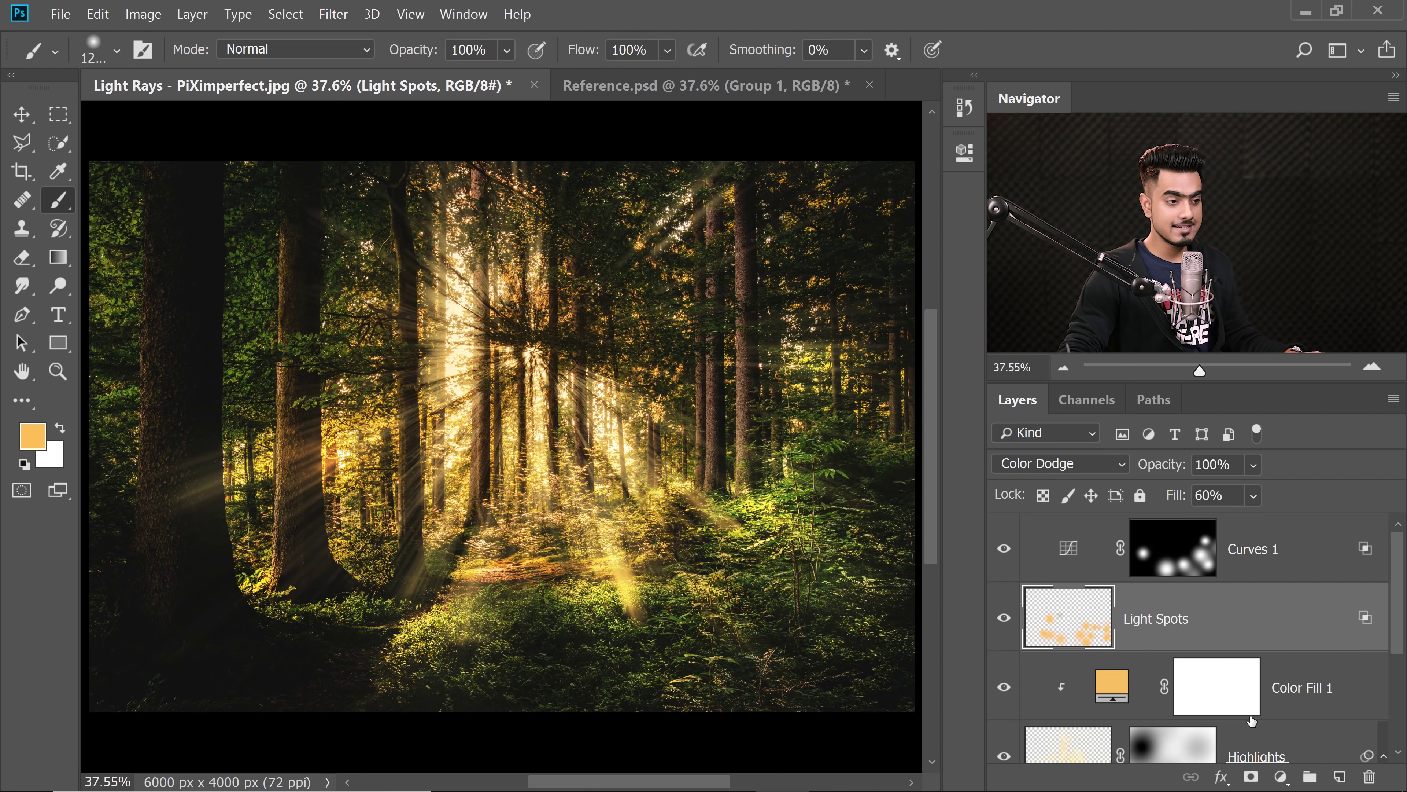
left_click(1251, 778)
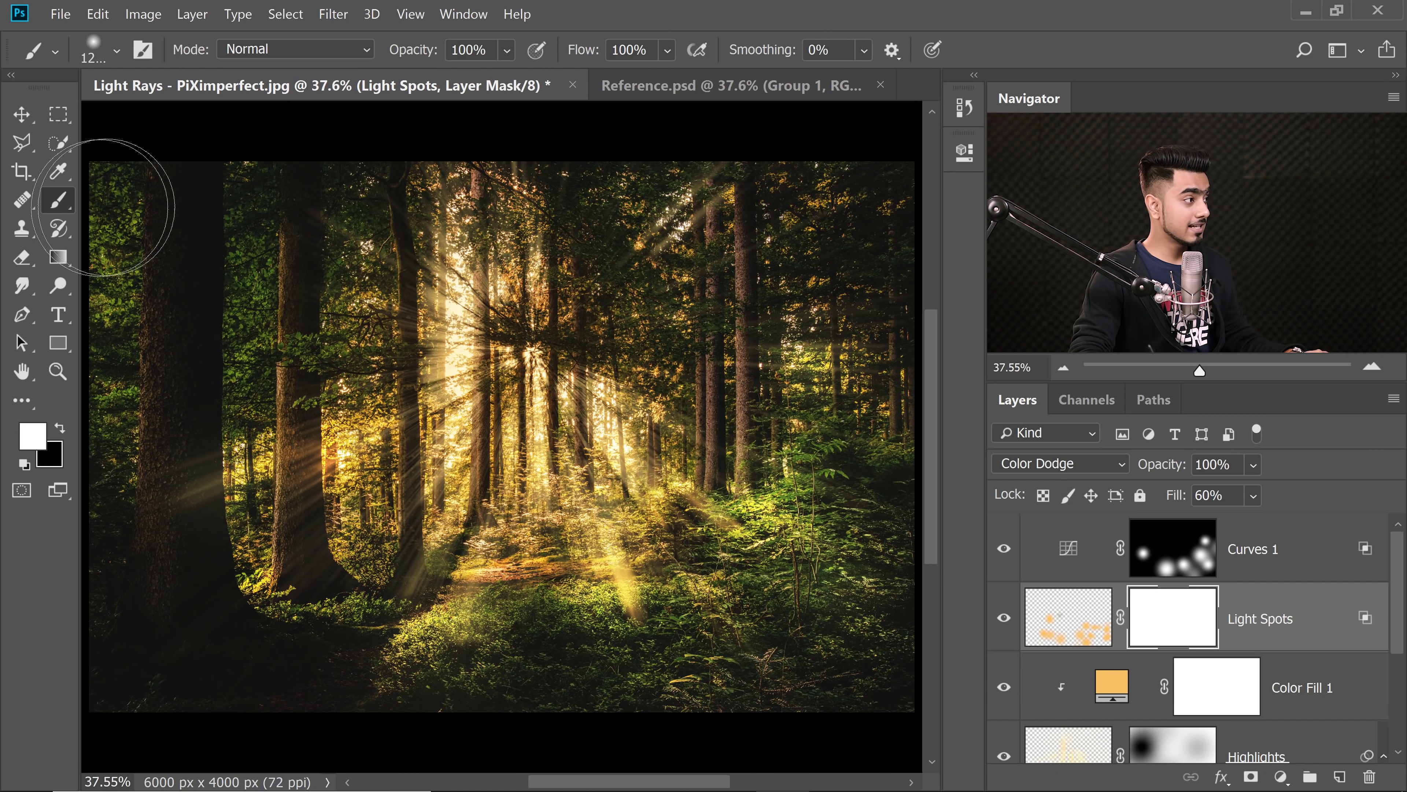
key("x")
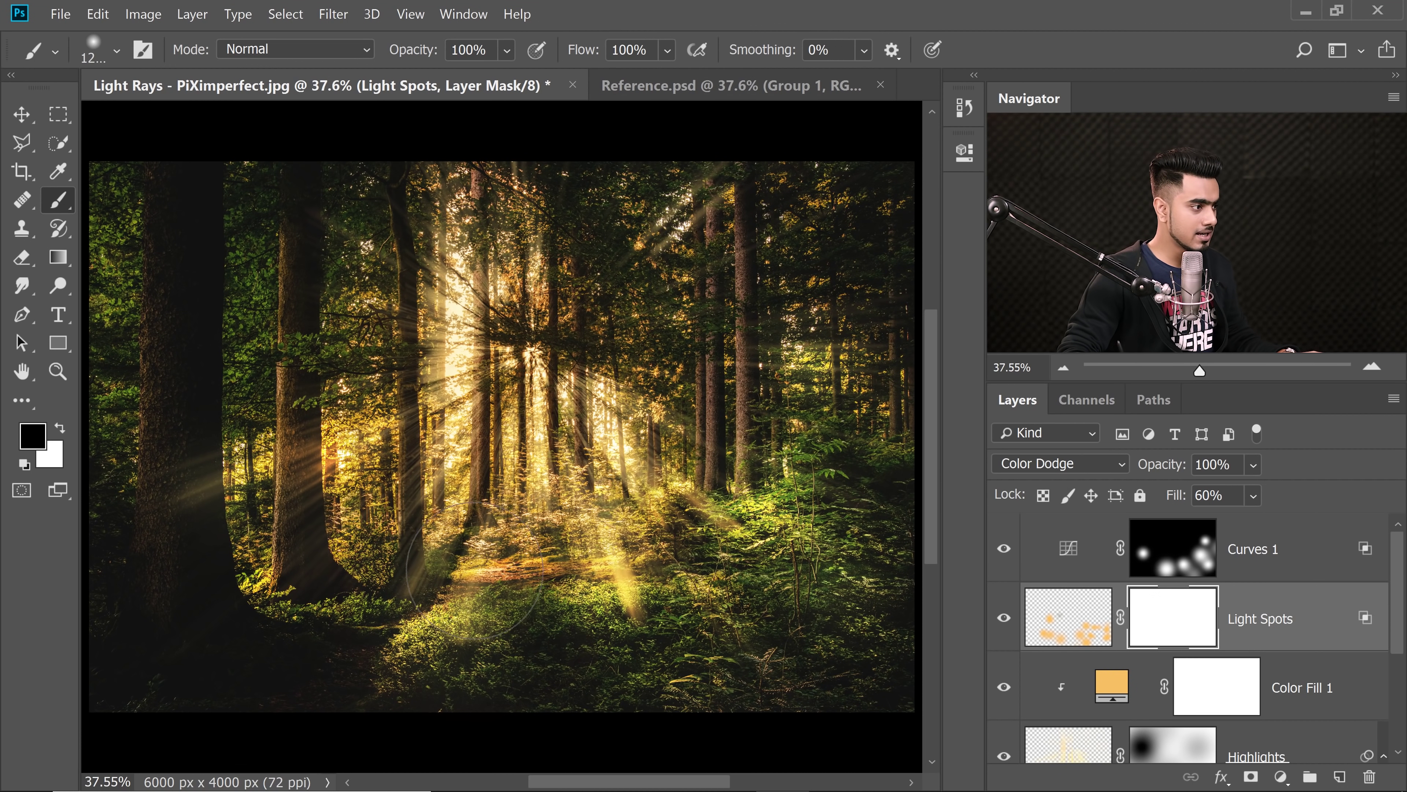
left_click(468, 604, "ctrl")
left_click_drag(456, 576, 362, 582)
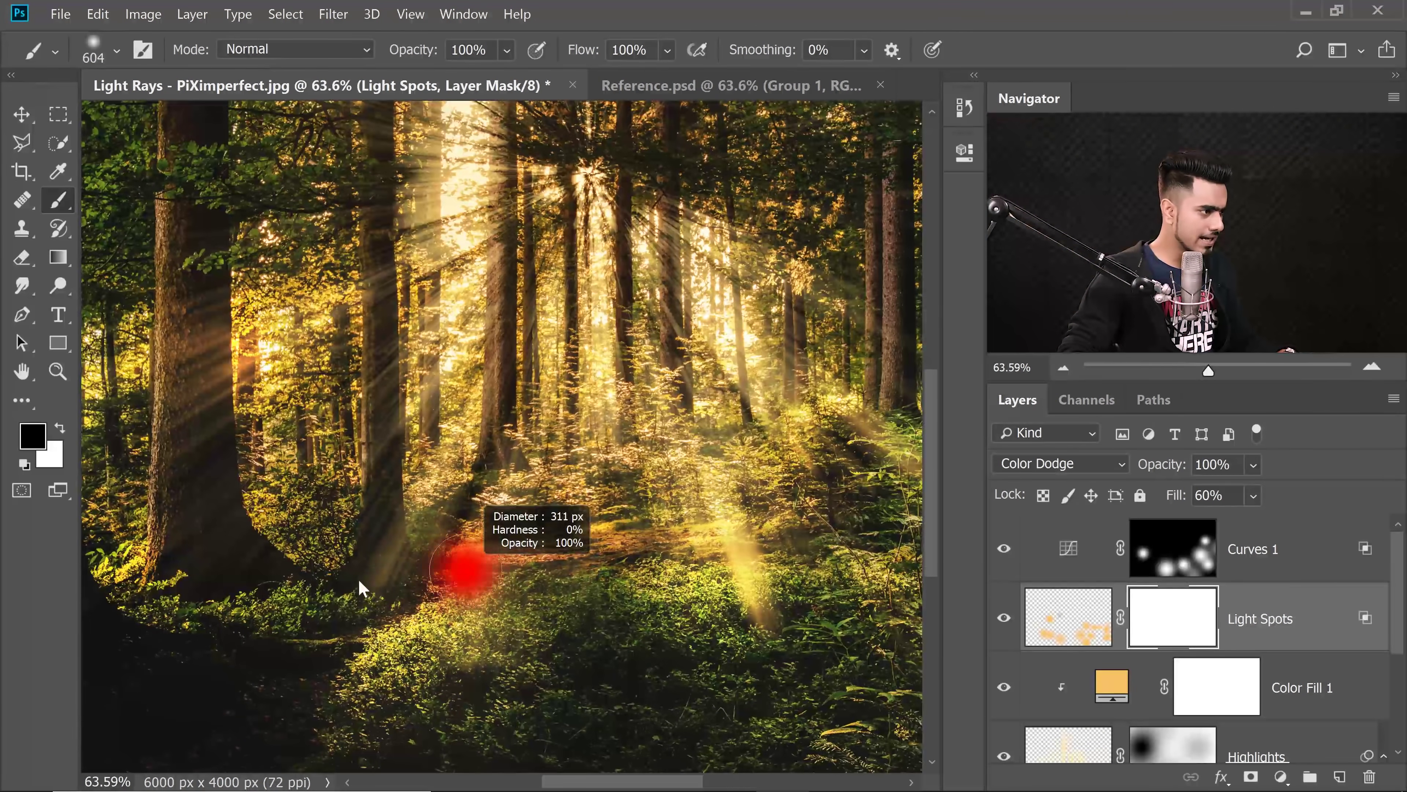
mouse_move(522, 574)
left_mouse_down()
mouse_move(541, 571)
mouse_move(523, 634)
left_mouse_up()
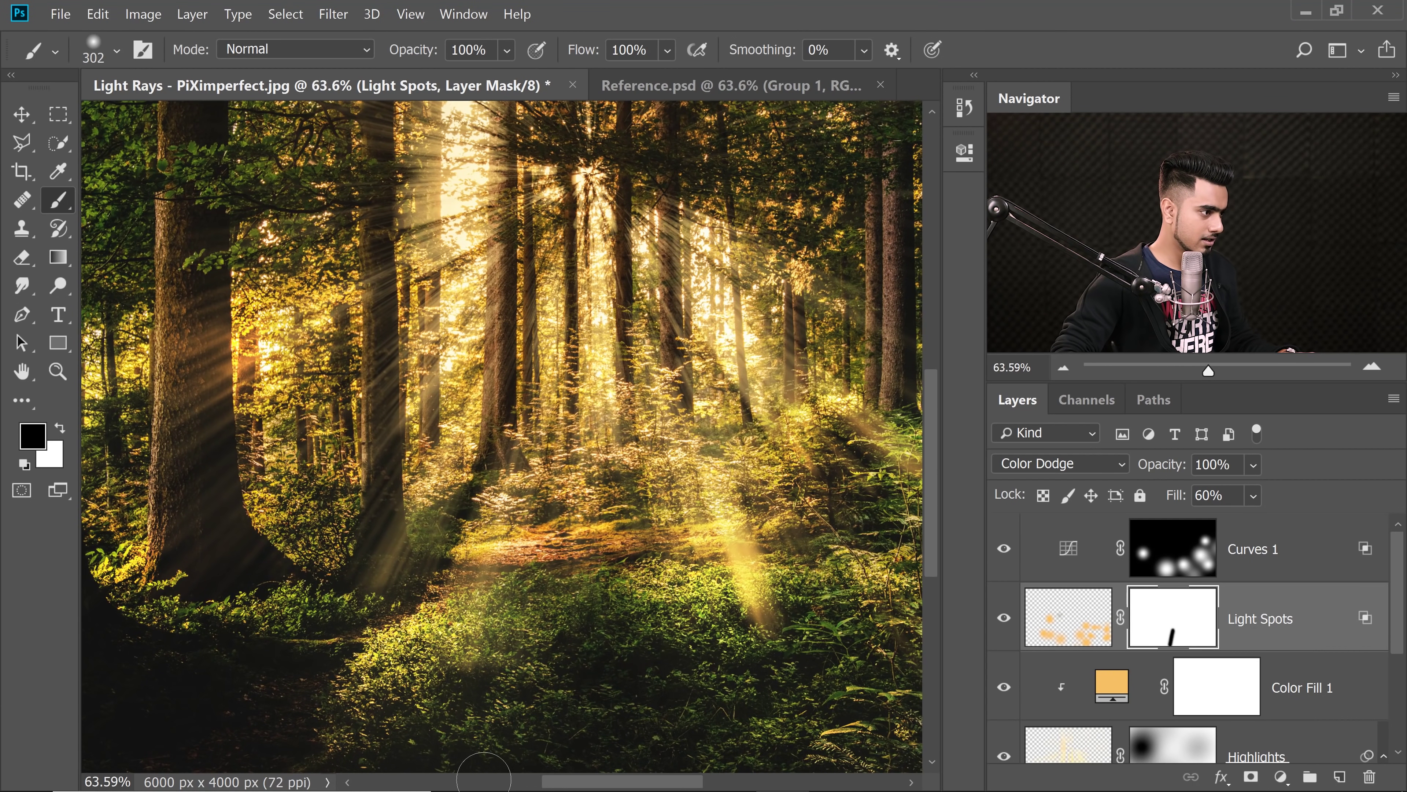
left_click_drag(558, 576, 945, 553)
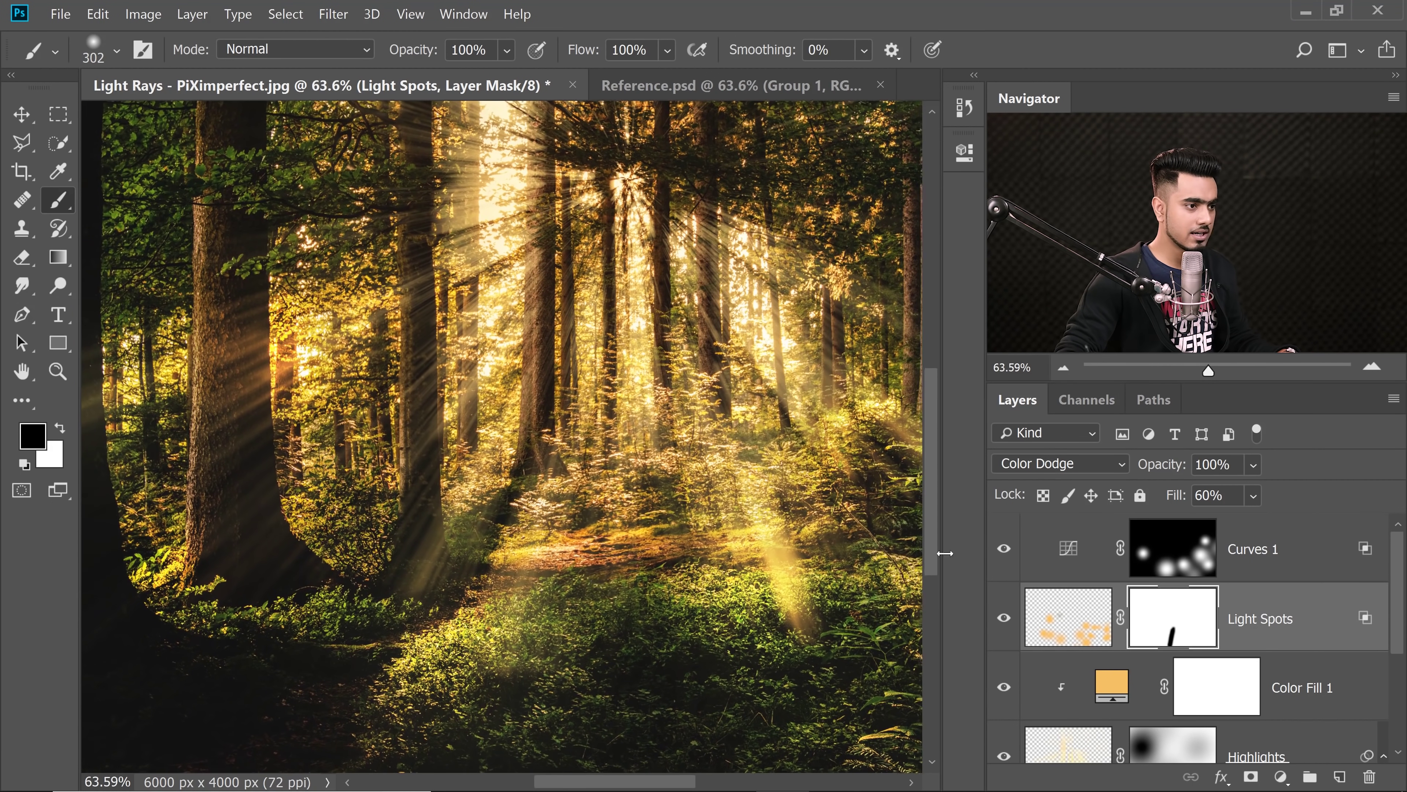
left_click(1003, 550)
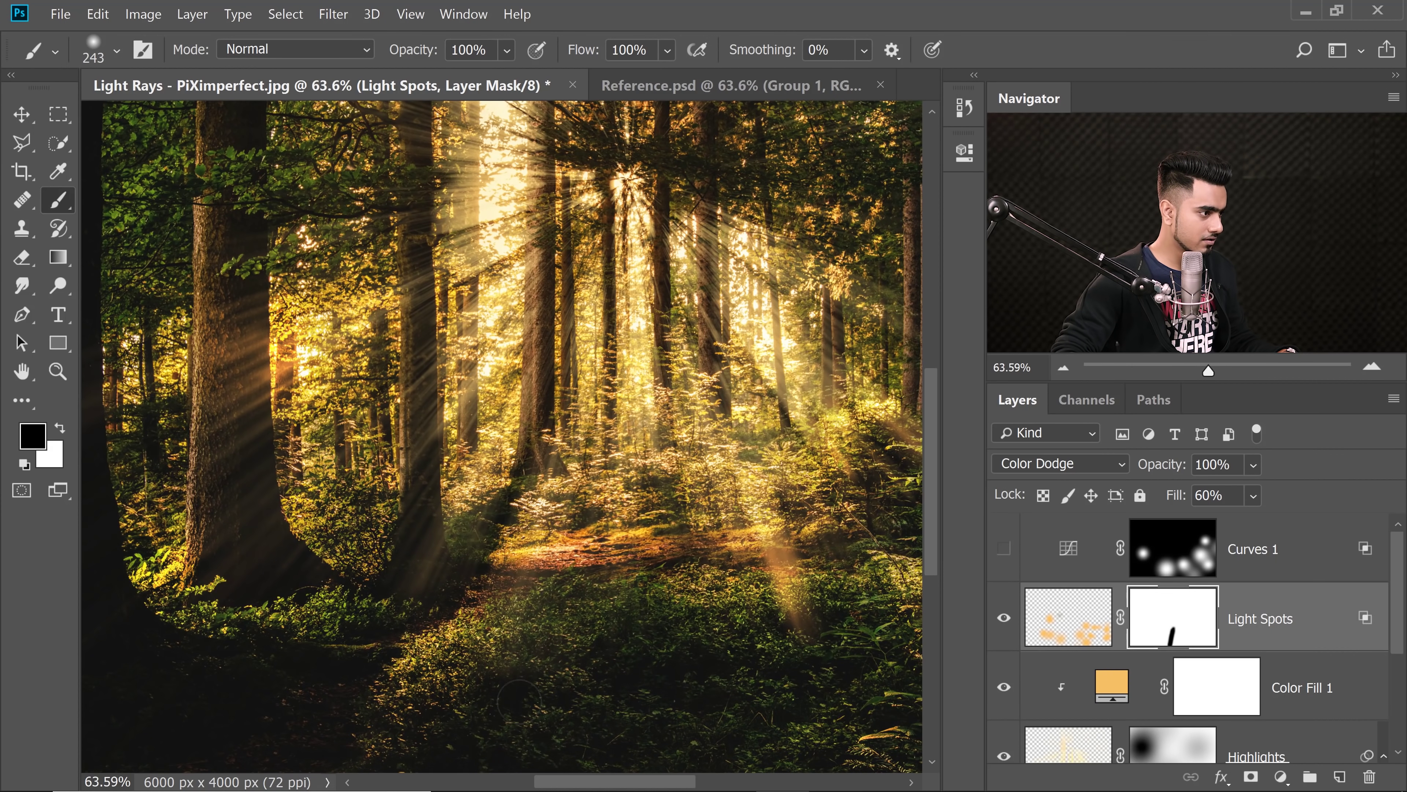
Mask out the glow on the lower foliage with a 231 px black brush and compare.
left_click_drag(485, 655, 471, 609)
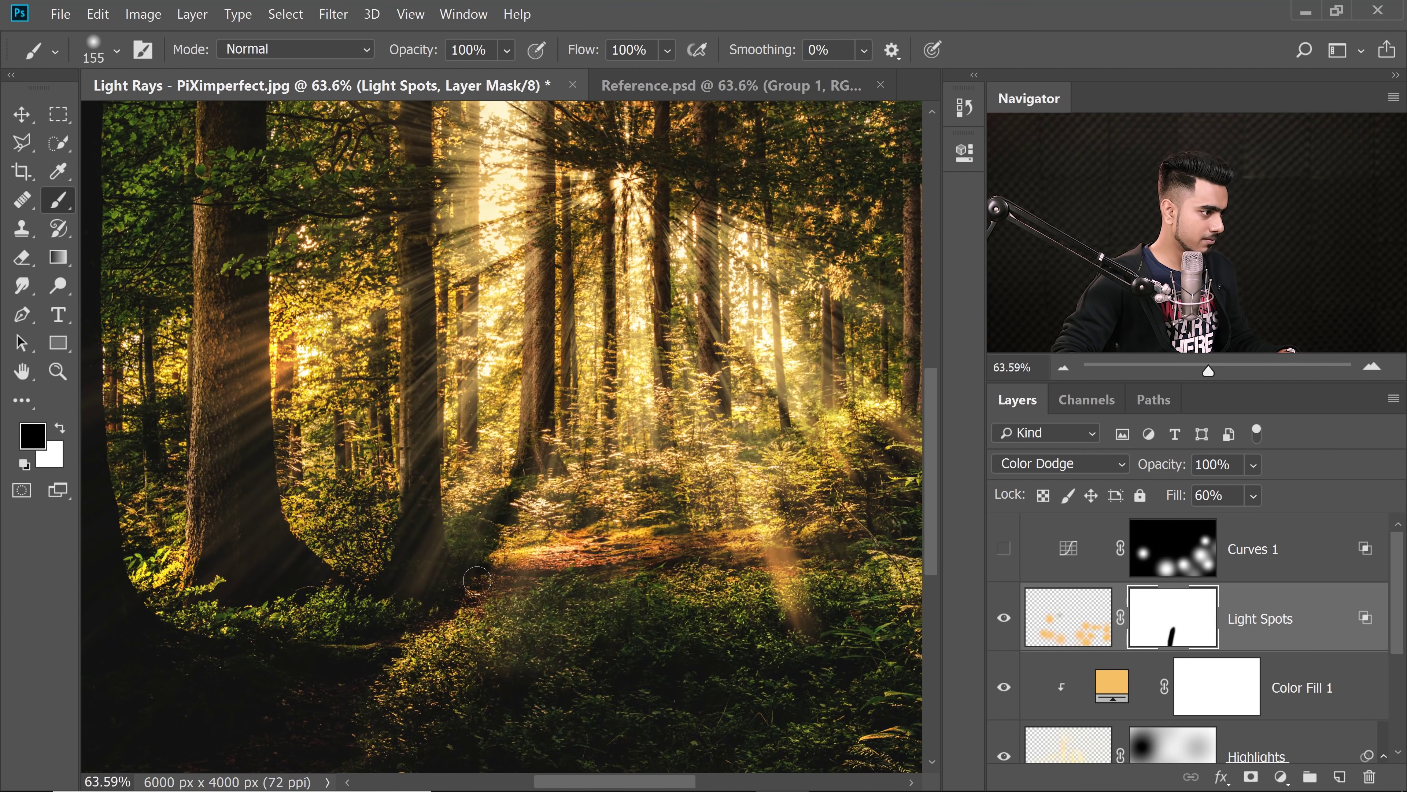
scroll(606, 588, "down", 3)
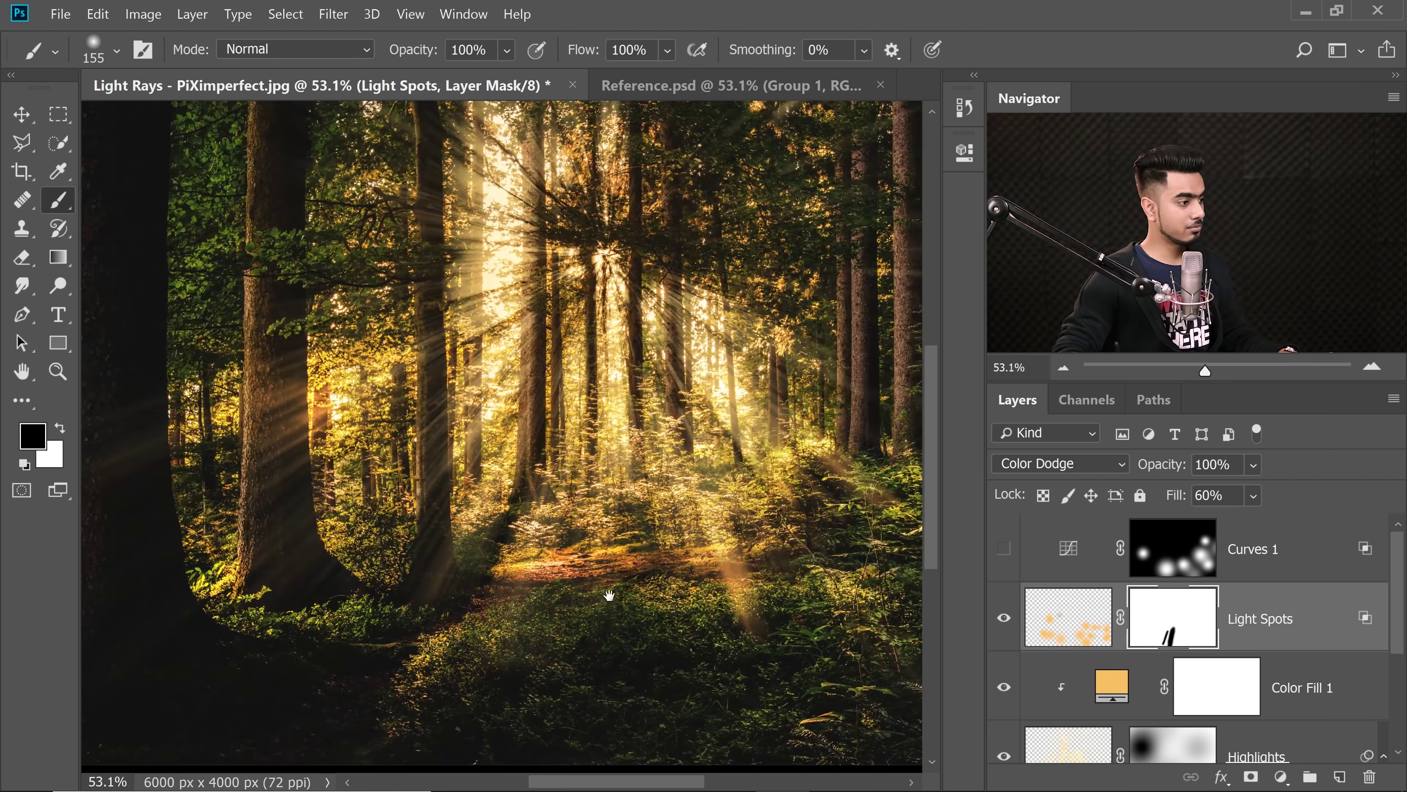
scroll(554, 581, "up", 4)
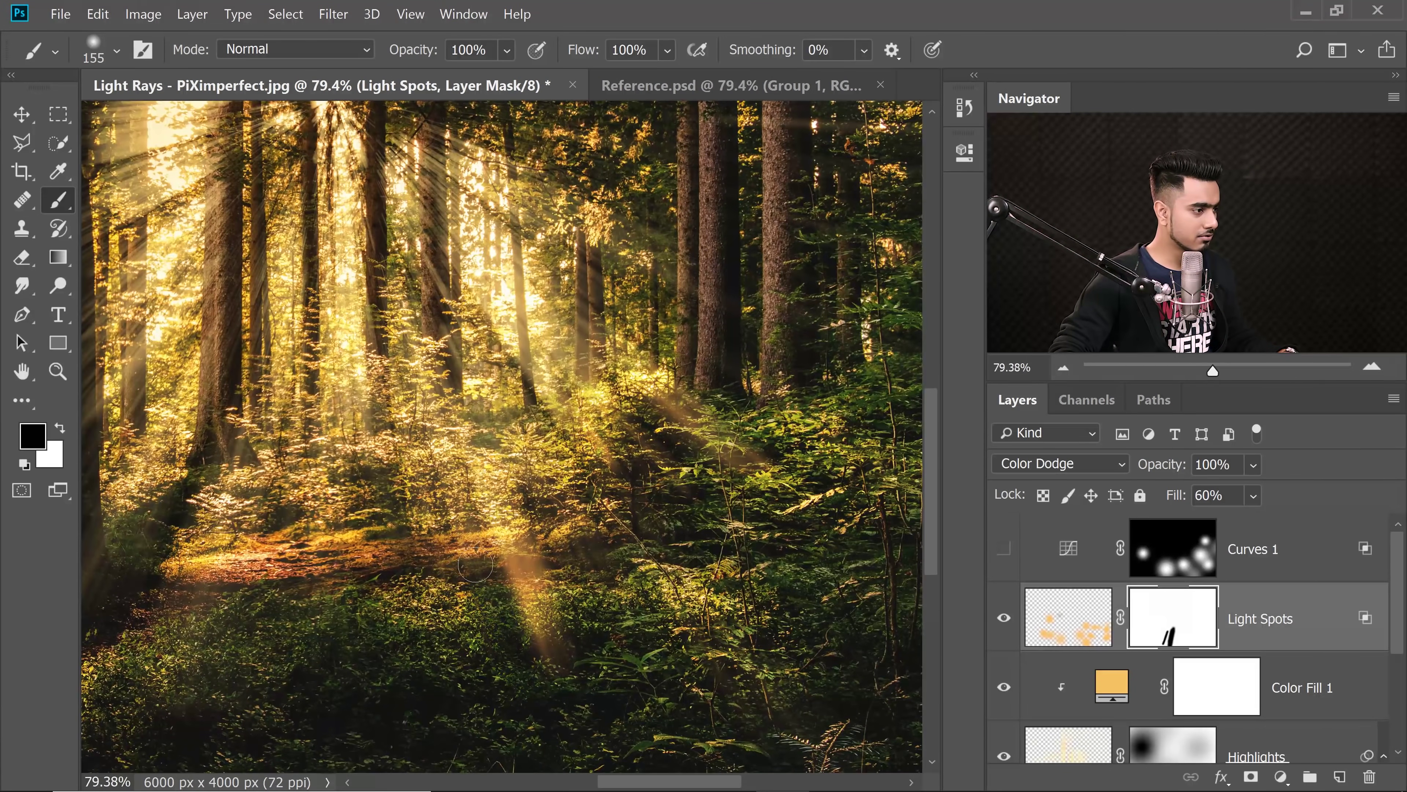
right_click(549, 591, "alt")
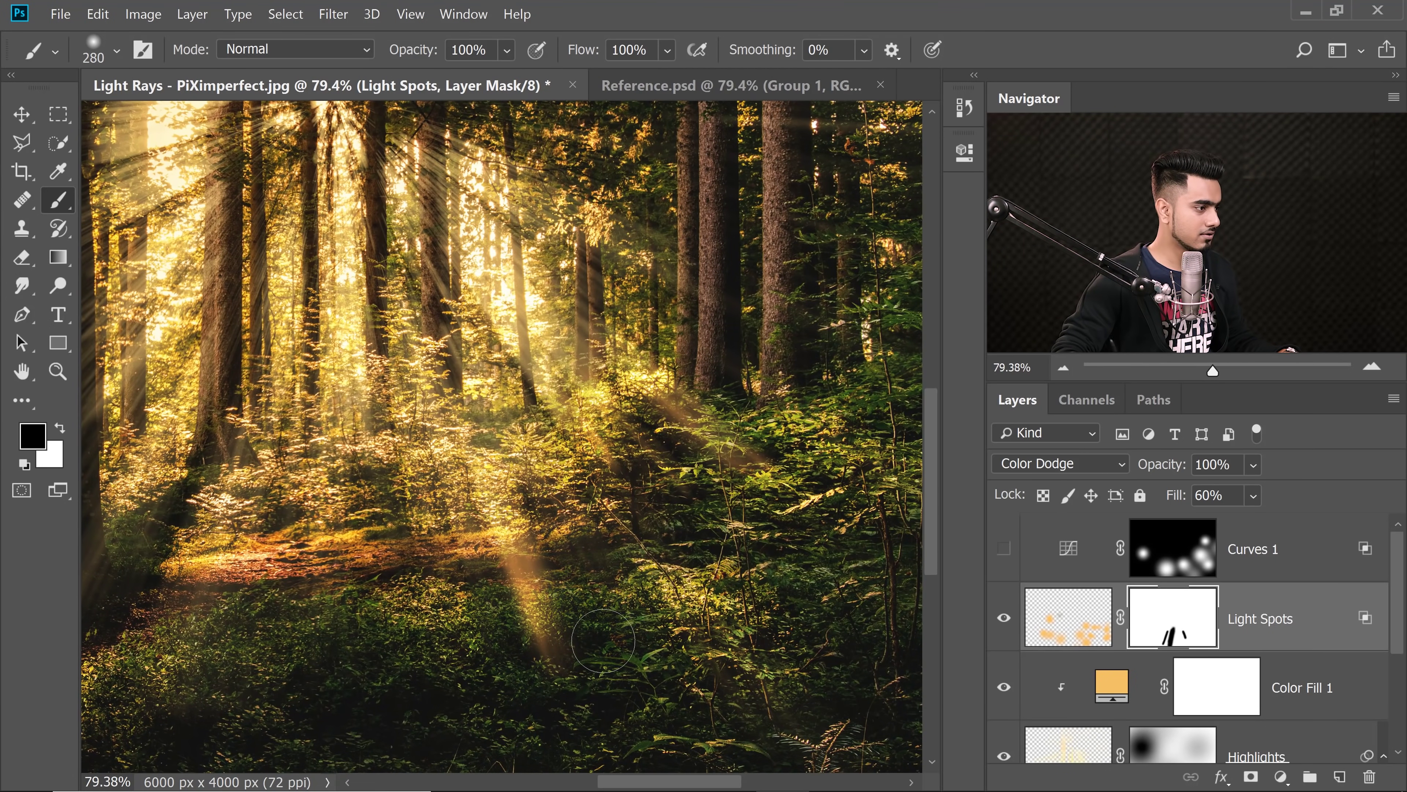
left_click_drag(379, 577, 394, 744)
scroll(424, 619, "down", 5)
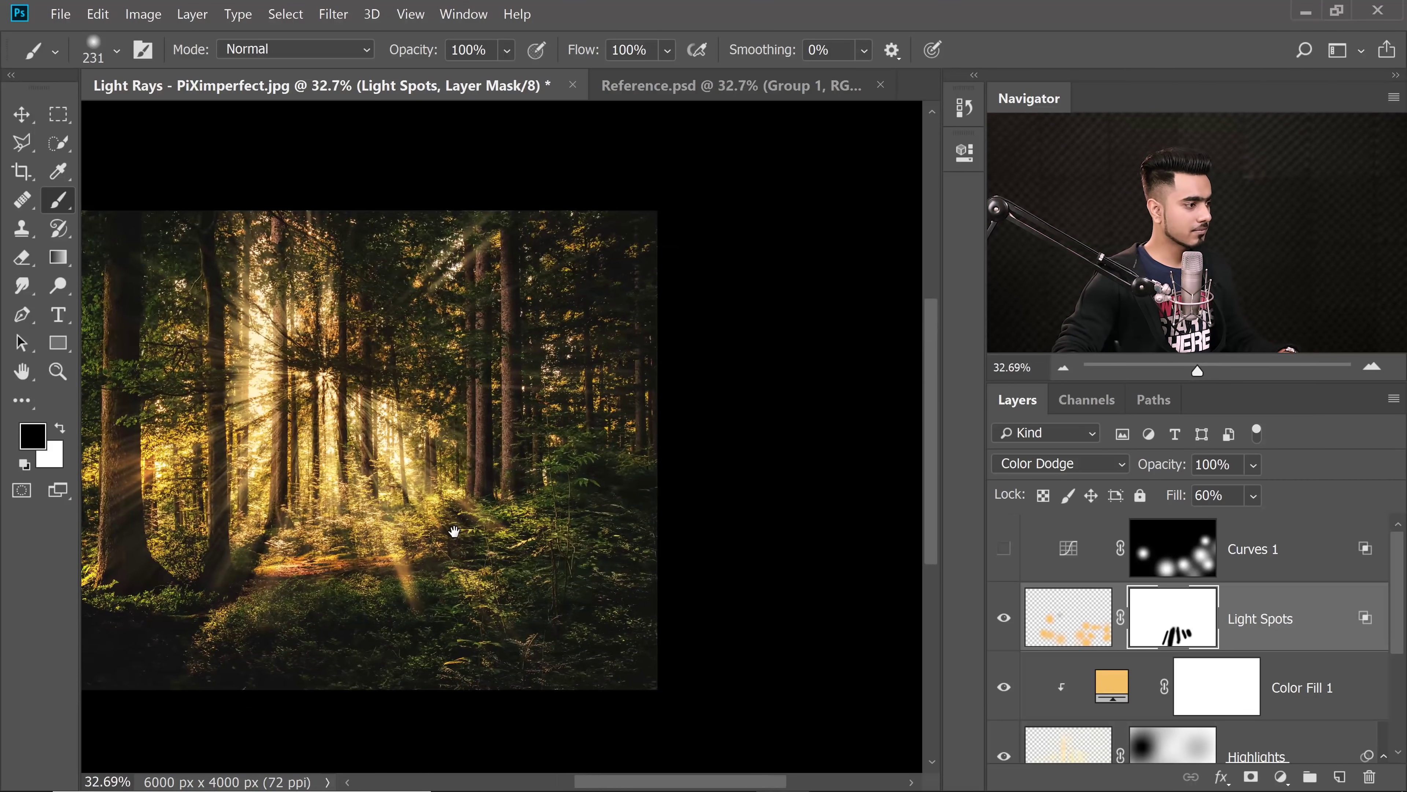
left_click(1195, 635, "shift")
left_click(1192, 632, "shift")
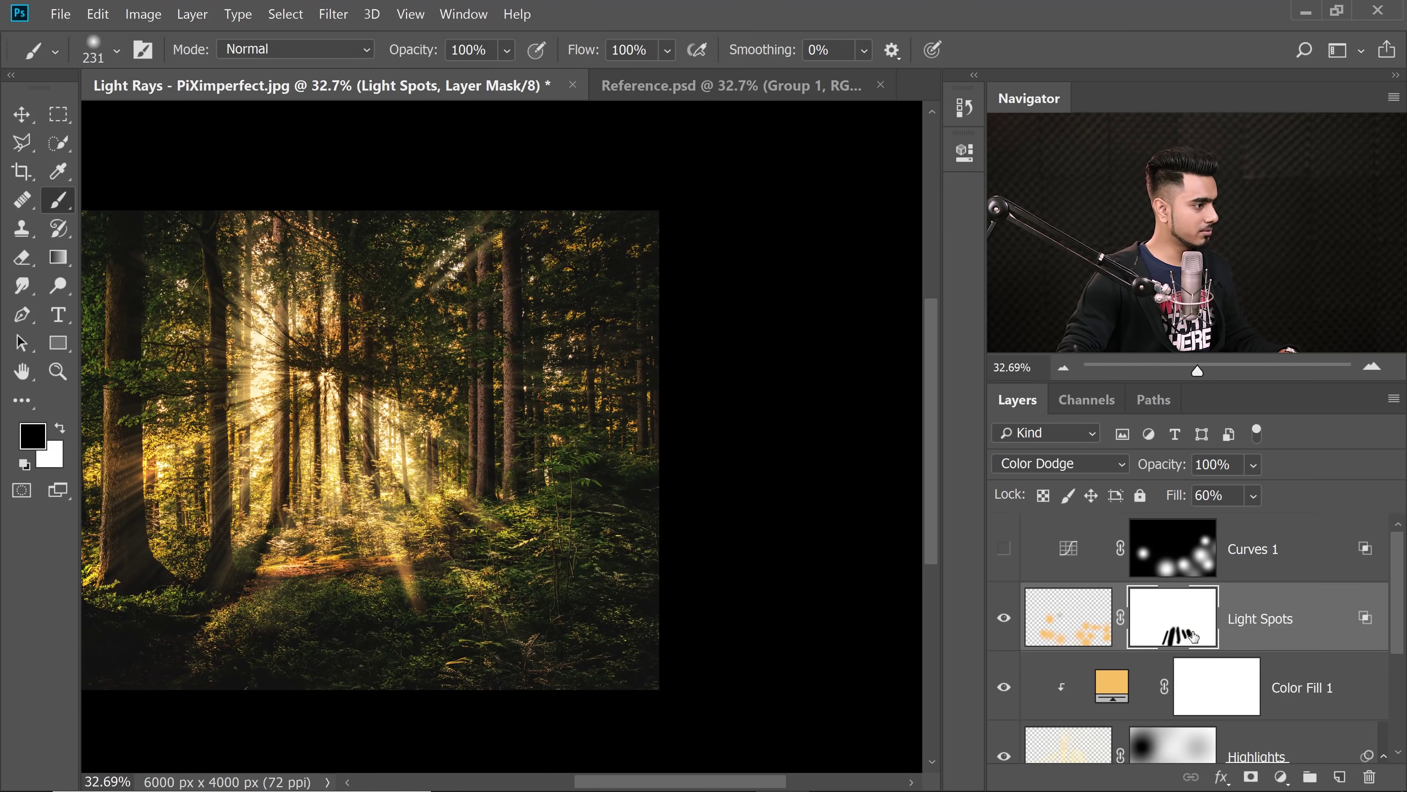
scroll(422, 576, "up", 3)
Paint out more of the Light Spots glow near the tree bases and recheck the mask.
left_click_drag(382, 596, 354, 615)
mouse_move(654, 447)
left_mouse_down()
mouse_move(497, 538)
mouse_move(556, 526)
left_mouse_up()
left_click_drag(556, 527, 660, 604)
left_click_drag(607, 527, 710, 554)
scroll(687, 571, "down", 3)
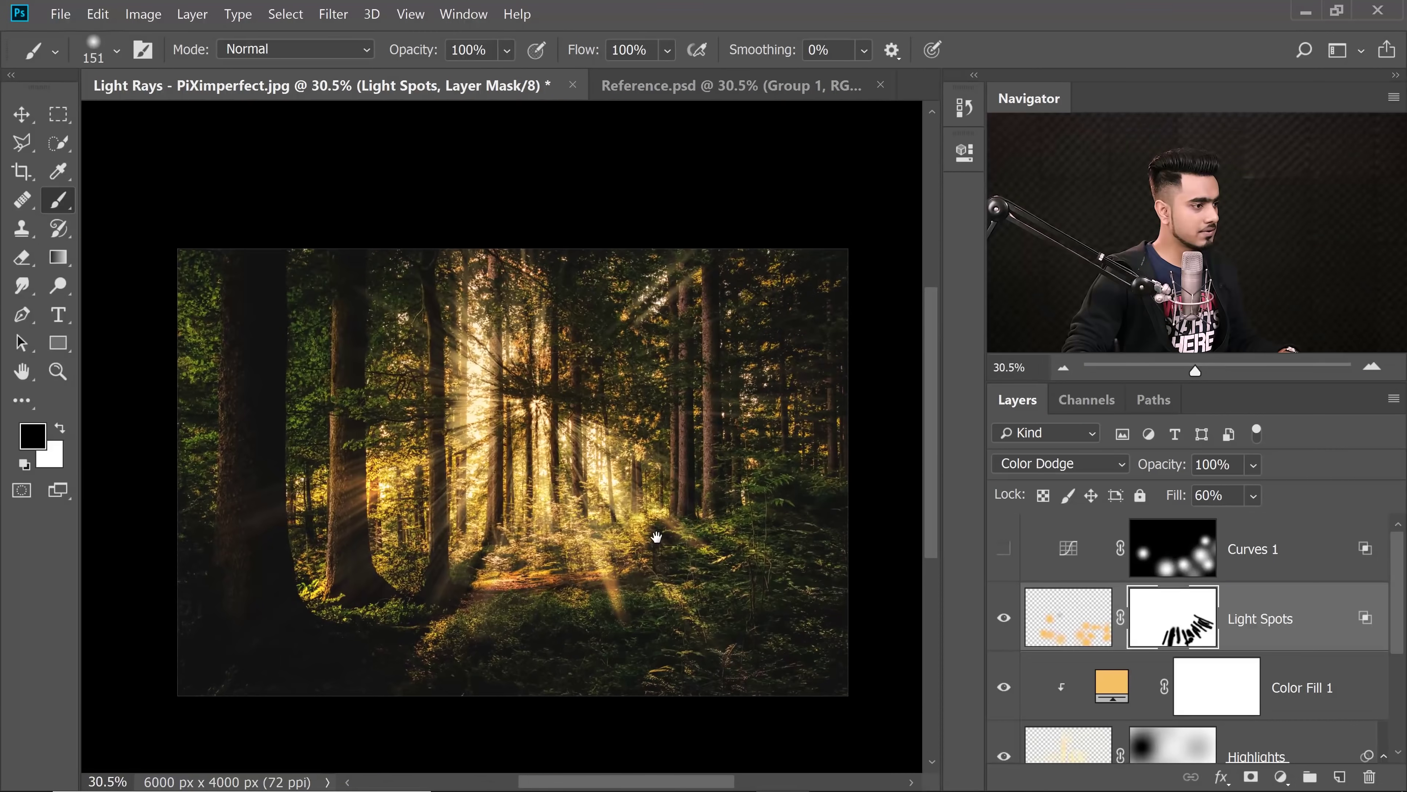
left_click(1194, 632, "shift")
left_click(1195, 631, "shift")
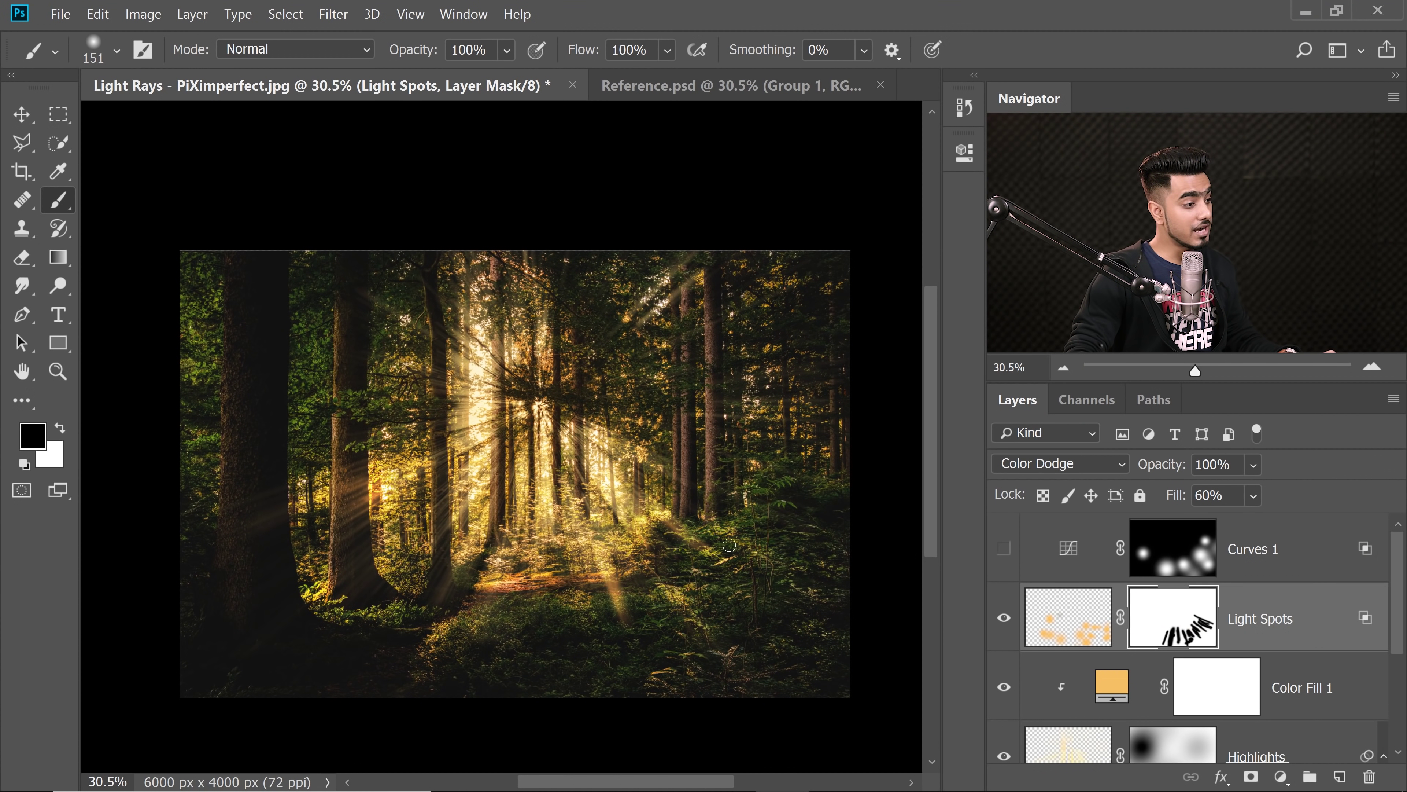
Toggle the Light Spots mask to compare, refine it with a smaller brush, and zoom out.
scroll(510, 435, "up", 2)
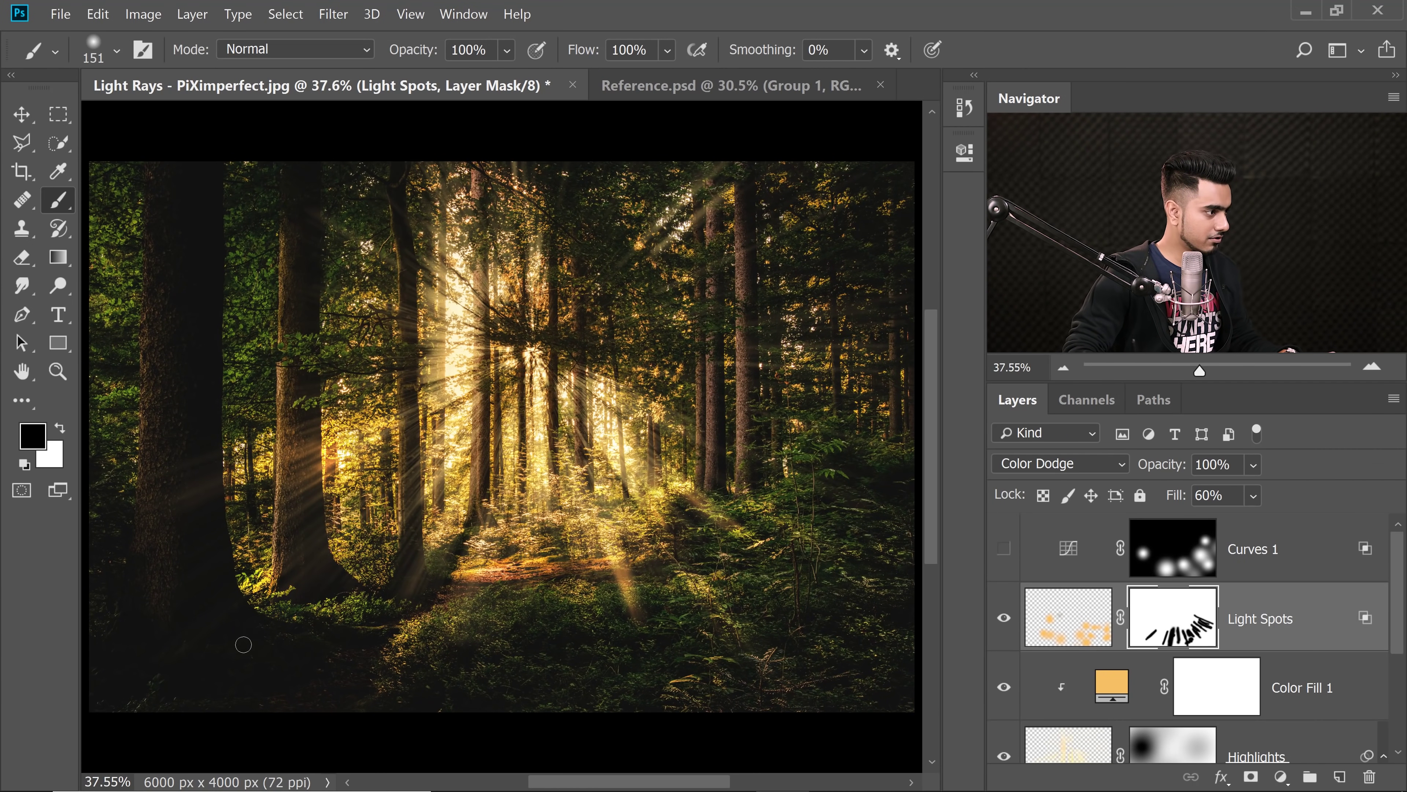
scroll(243, 644, "up", 5)
left_click(1180, 626, "shift")
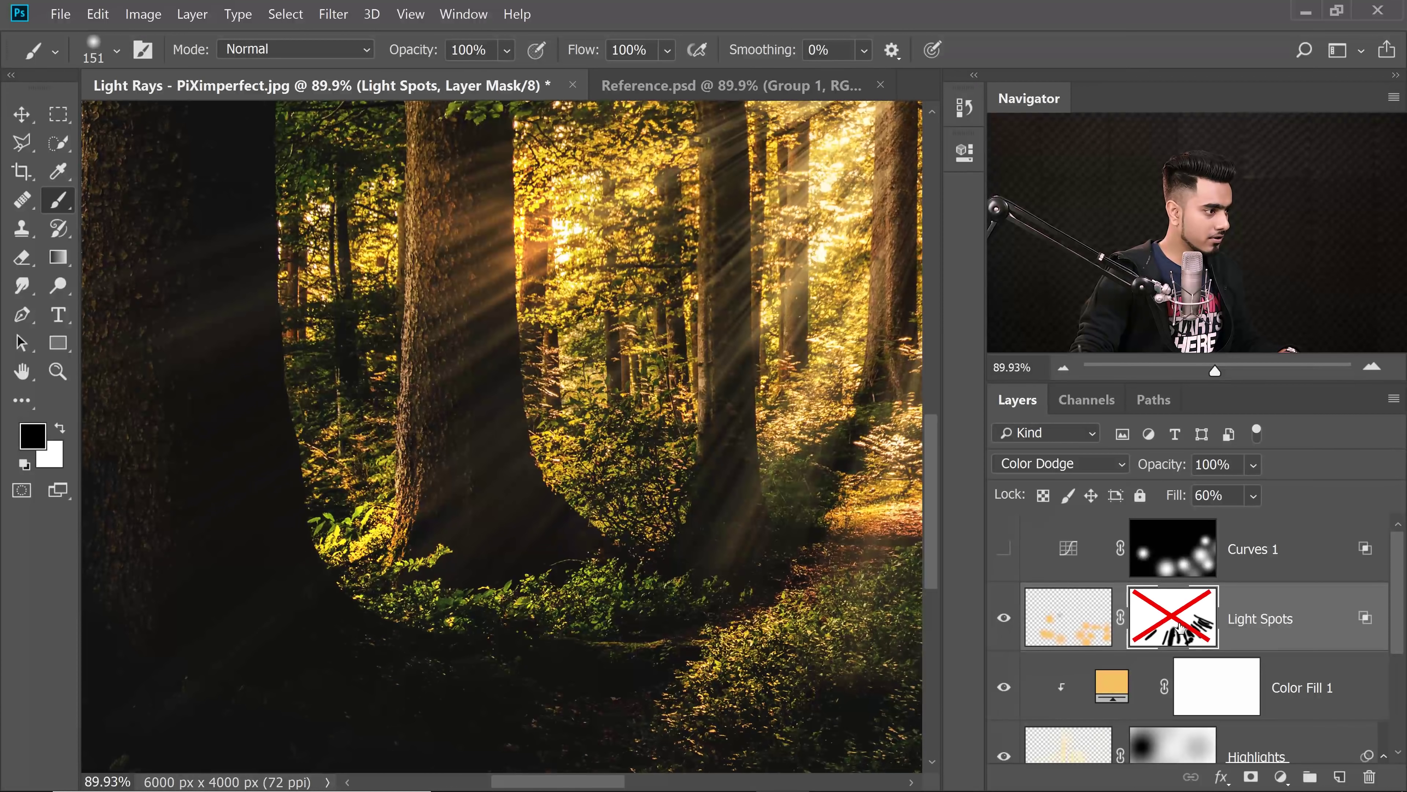
left_click(1177, 629, "shift")
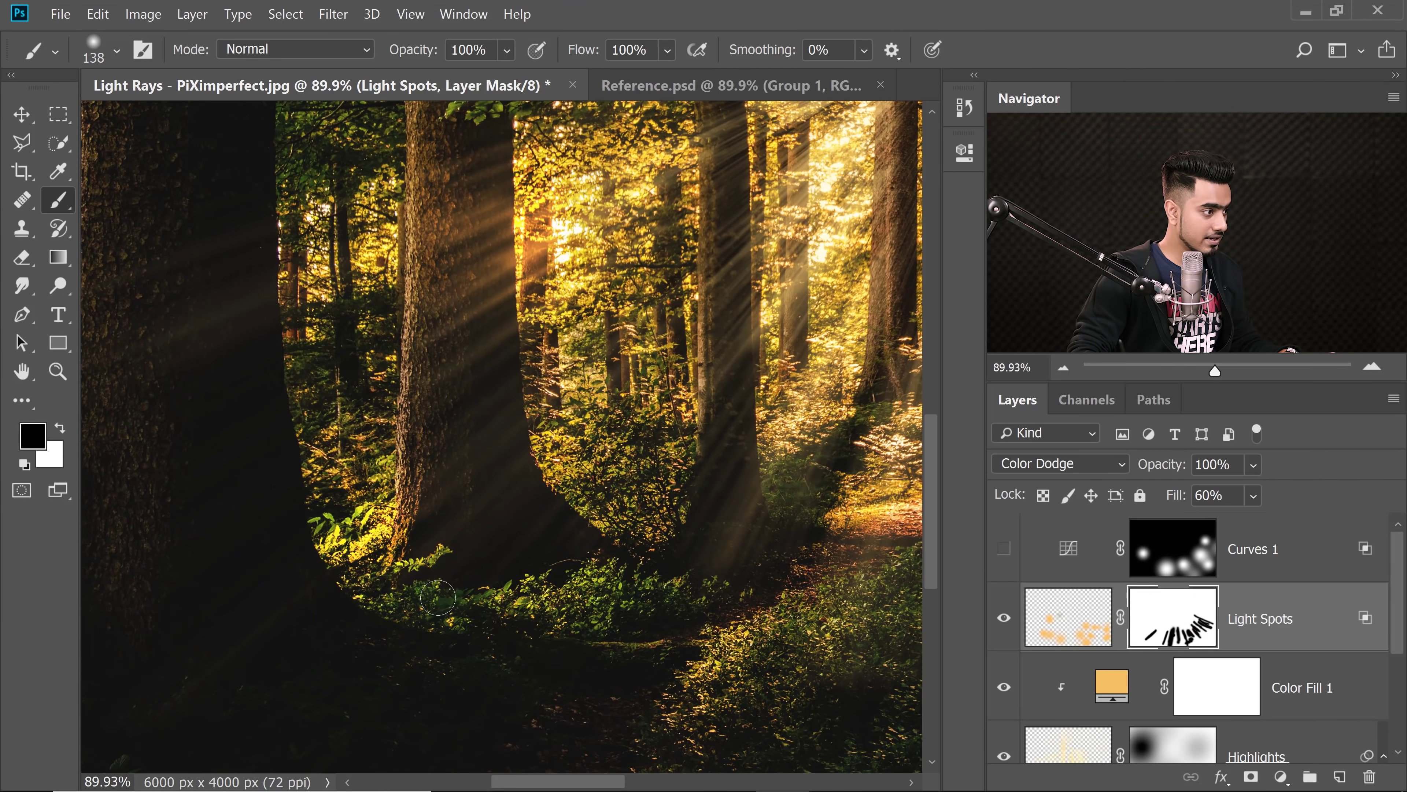
left_click_drag(461, 585, 355, 632)
key("bracketleft")
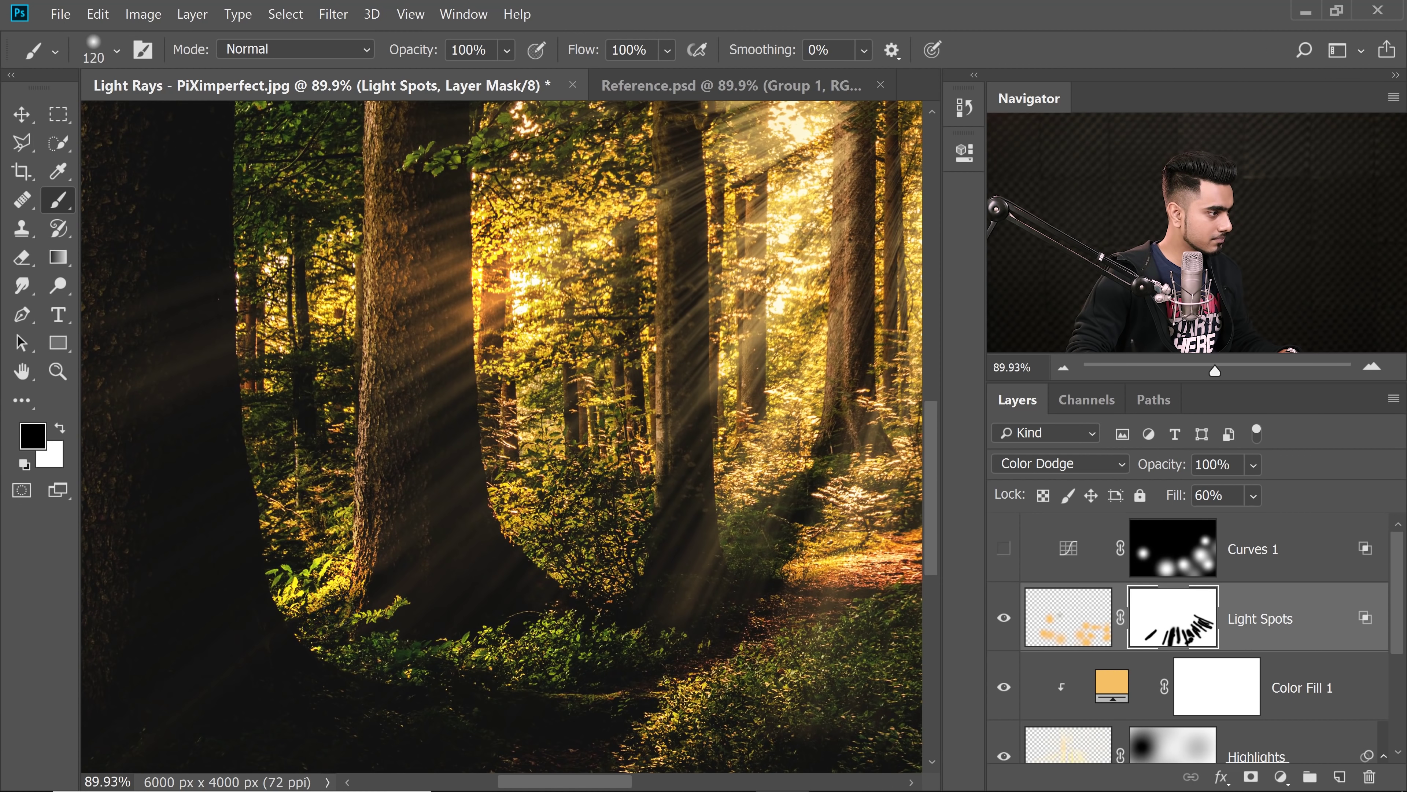
scroll(352, 584, "down", 5)
scroll(812, 522, "right", 5)
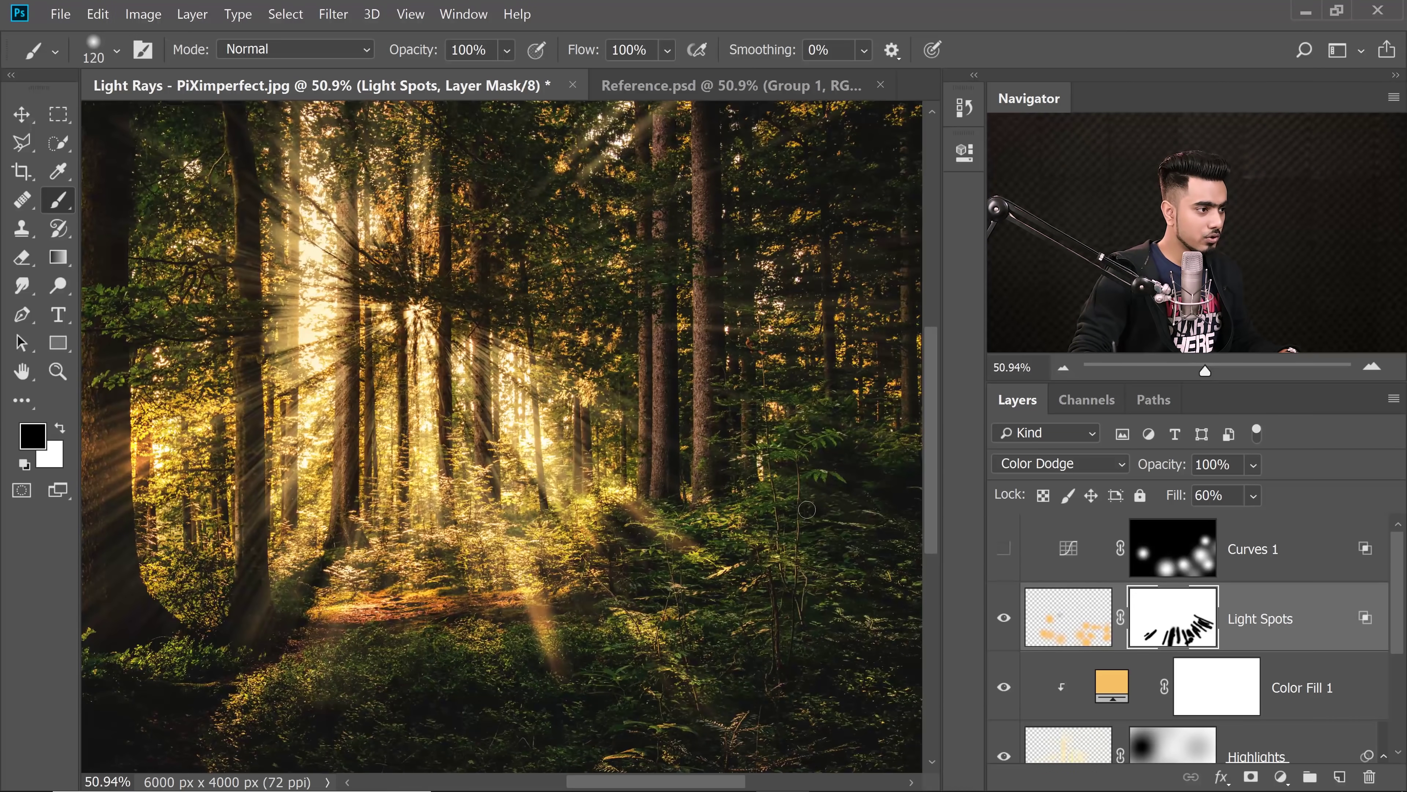
scroll(826, 557, "down", 3)
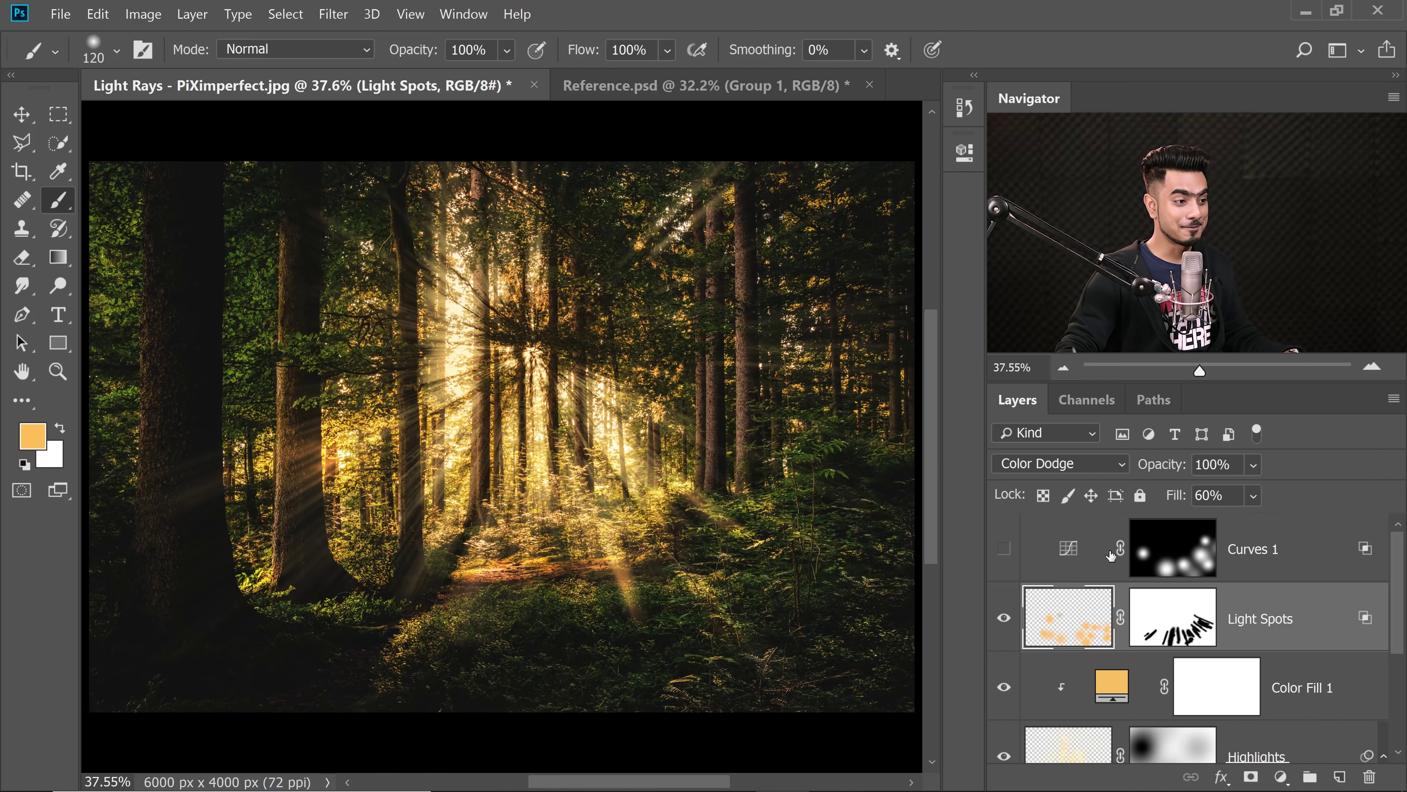
Add a new layer above Light Spots and name it 'Extreme Highlights'.
left_click(1340, 777)
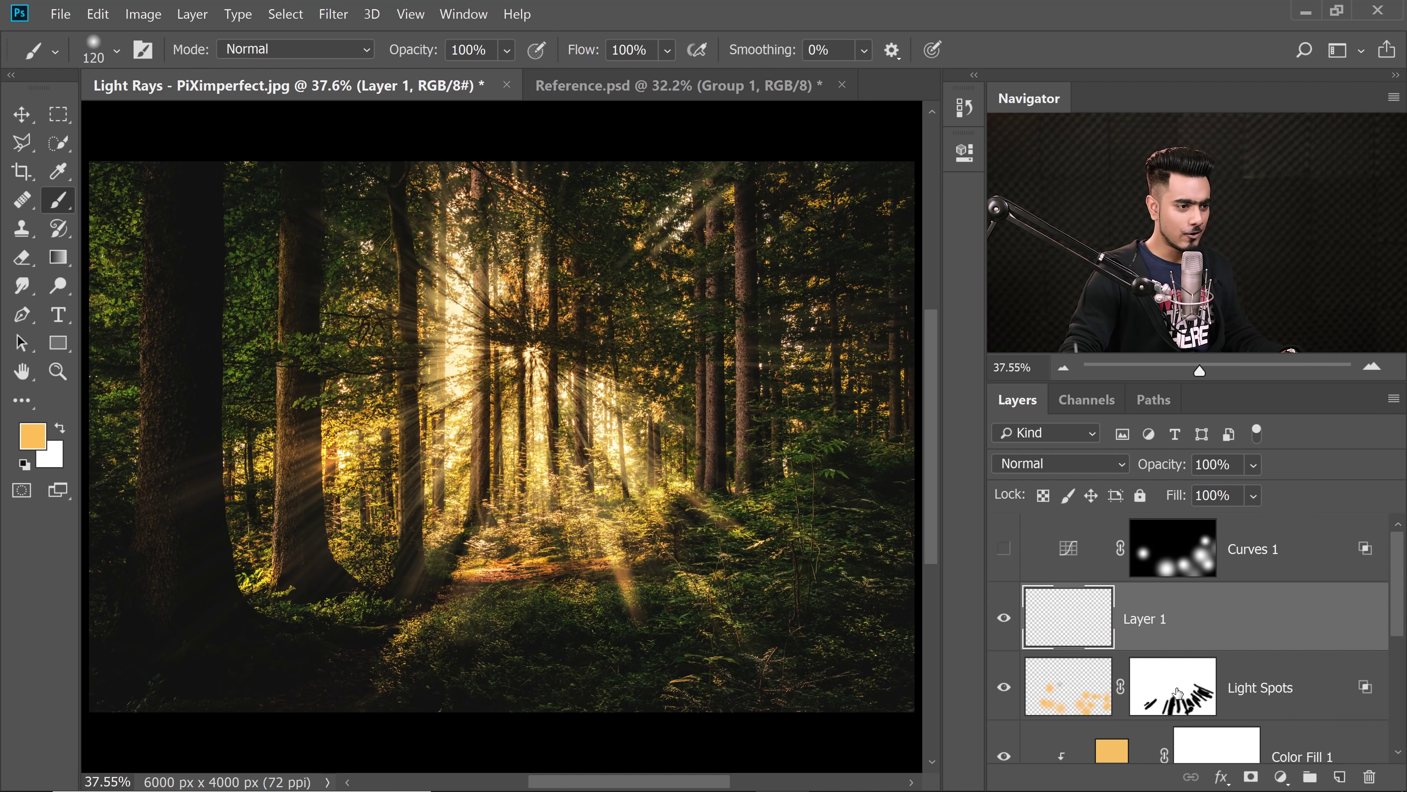
double_click(1164, 622)
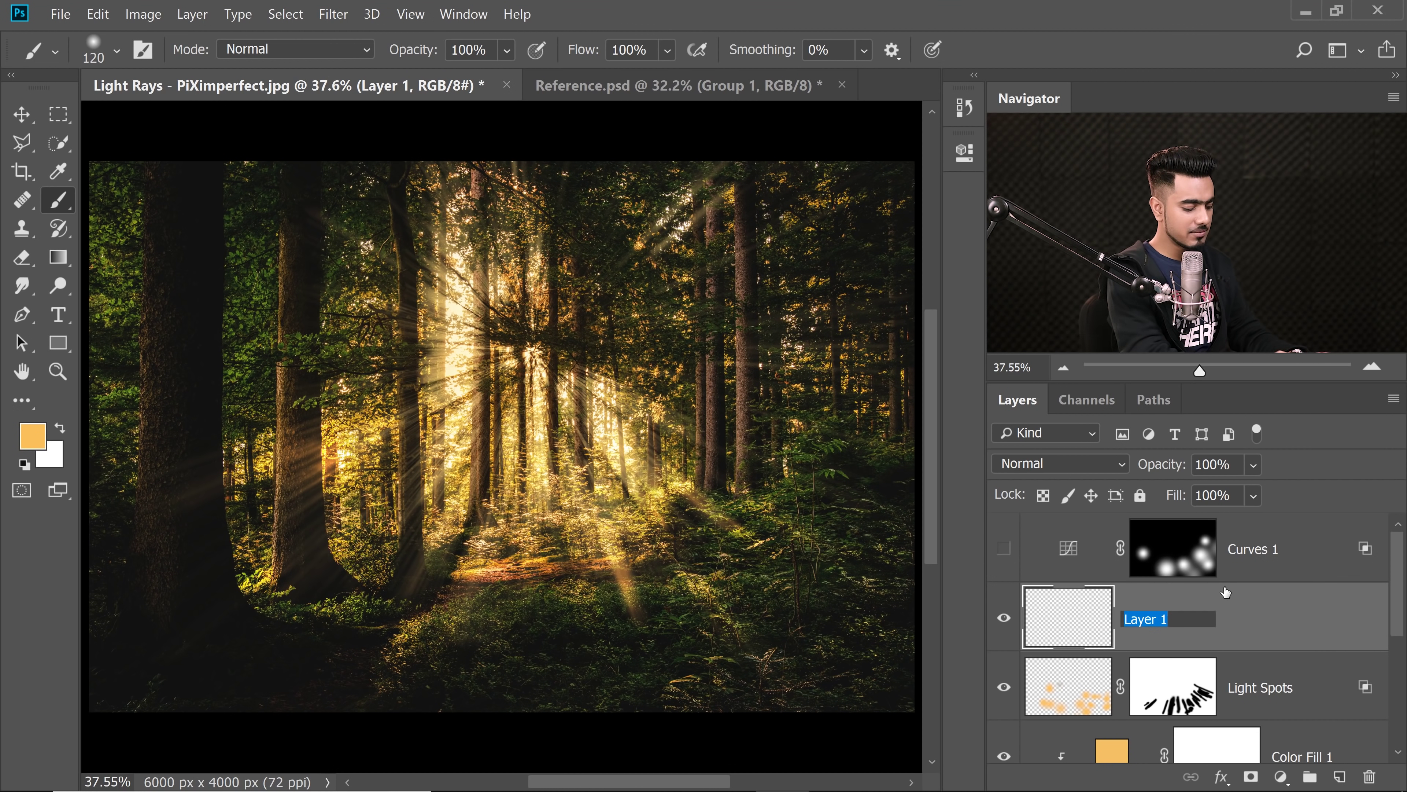
type("Extreme Hi")
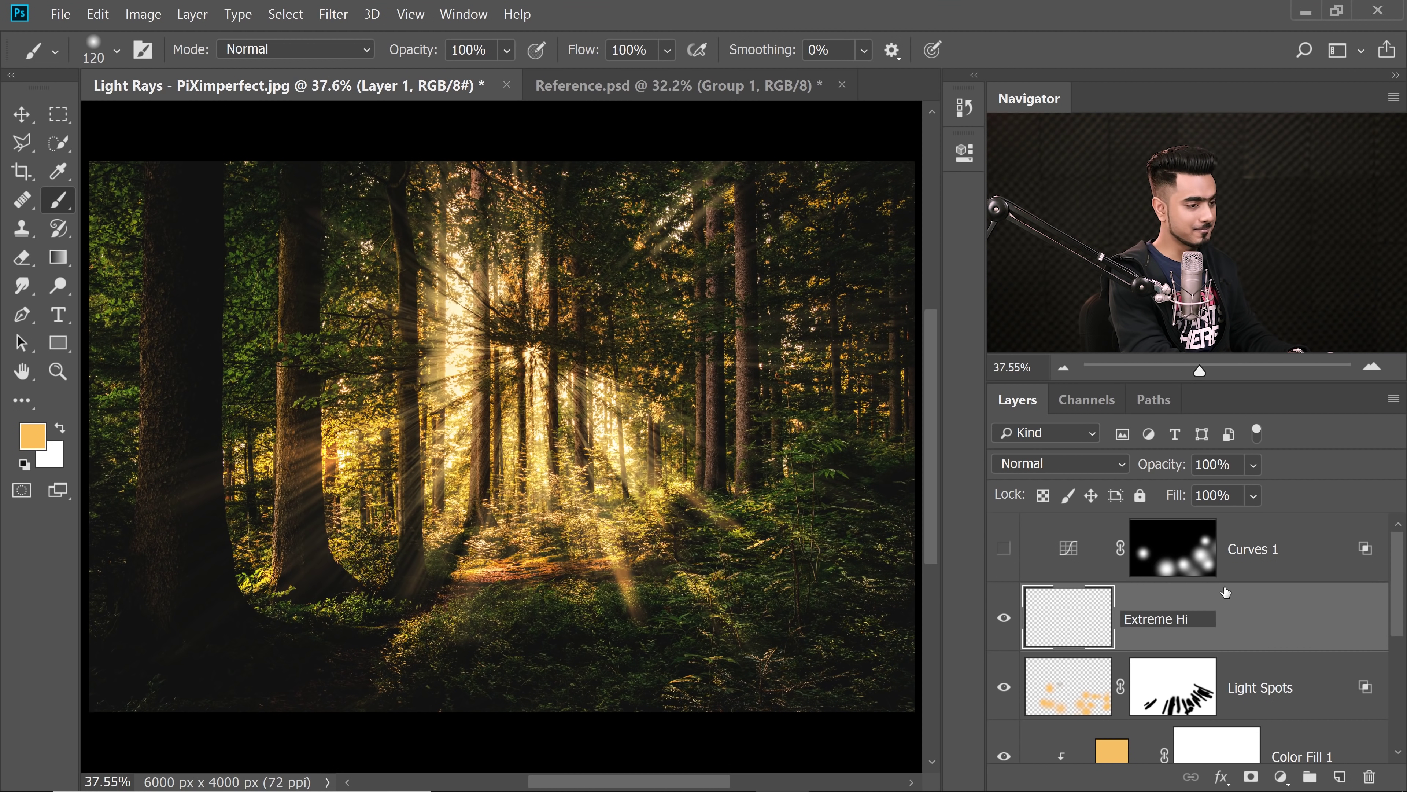
type("ghlights")
key("Return")
Paint a soft yellow dab on the forest path.
scroll(355, 541, "up", 2)
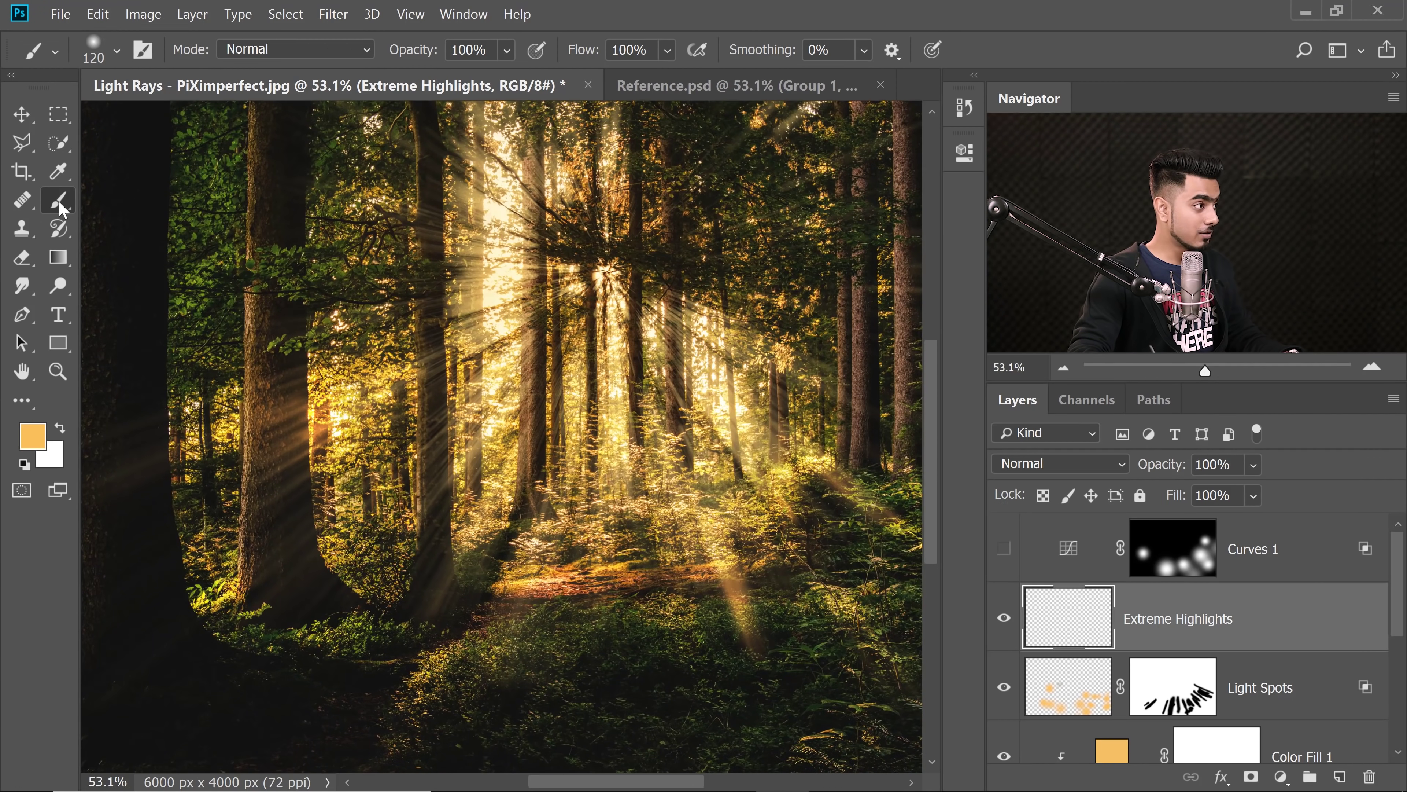
mouse_move(437, 629)
left_mouse_down()
mouse_move(473, 584)
mouse_move(522, 581)
left_mouse_up()
scroll(474, 584, "up", 2)
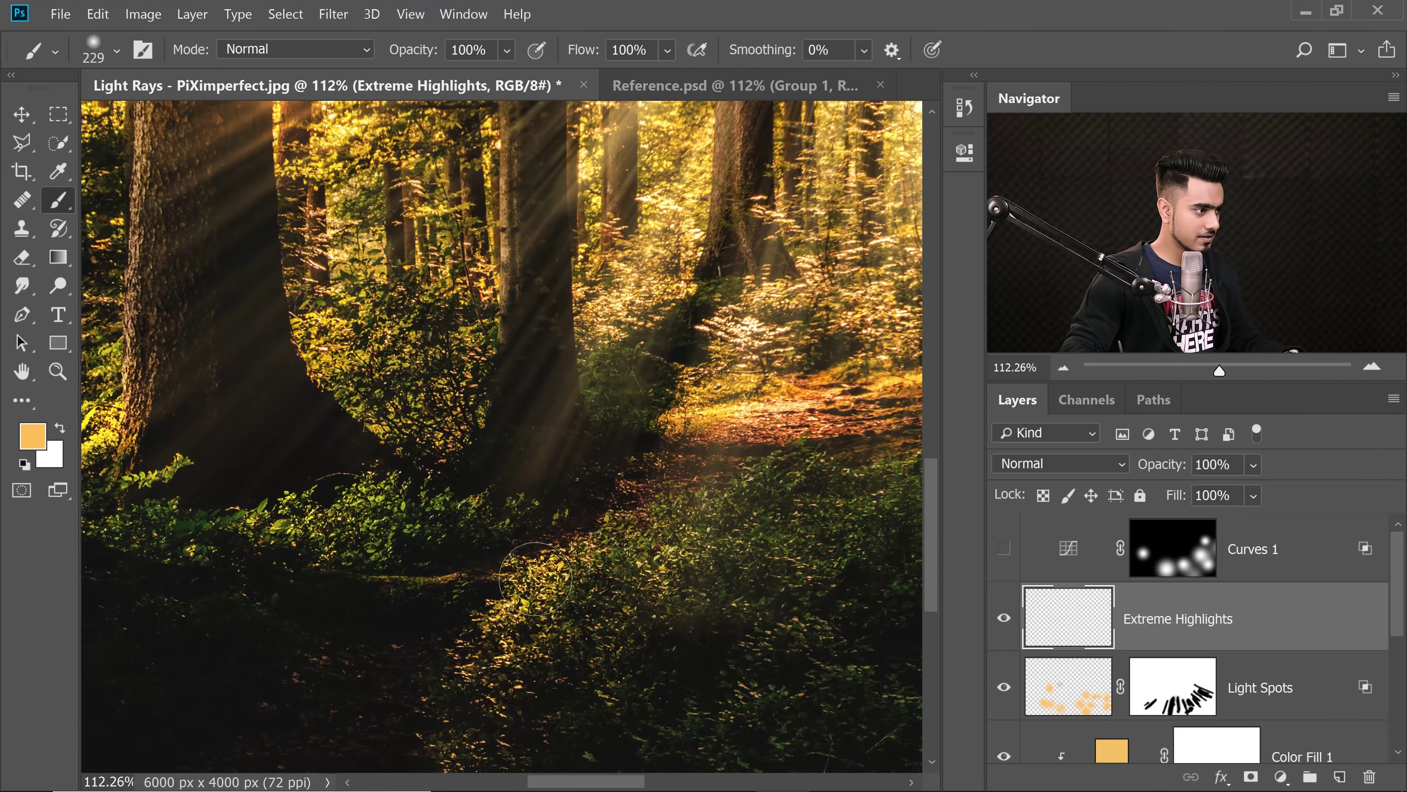
left_click(535, 578)
left_click_drag(610, 534, 563, 553)
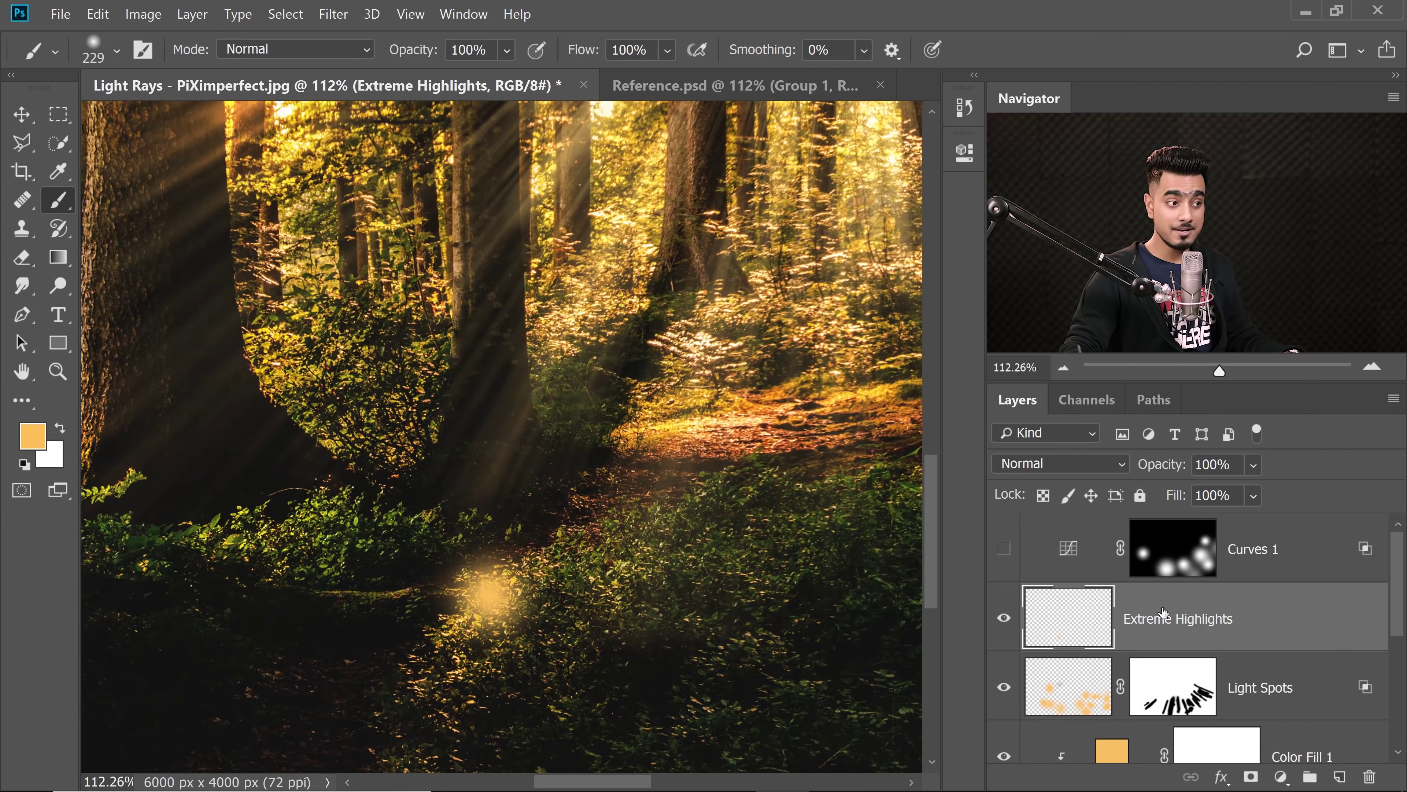
Set the Extreme Highlights blend mode to Color Dodge.
left_click(1083, 463)
left_click(1069, 459)
left_click(1069, 465)
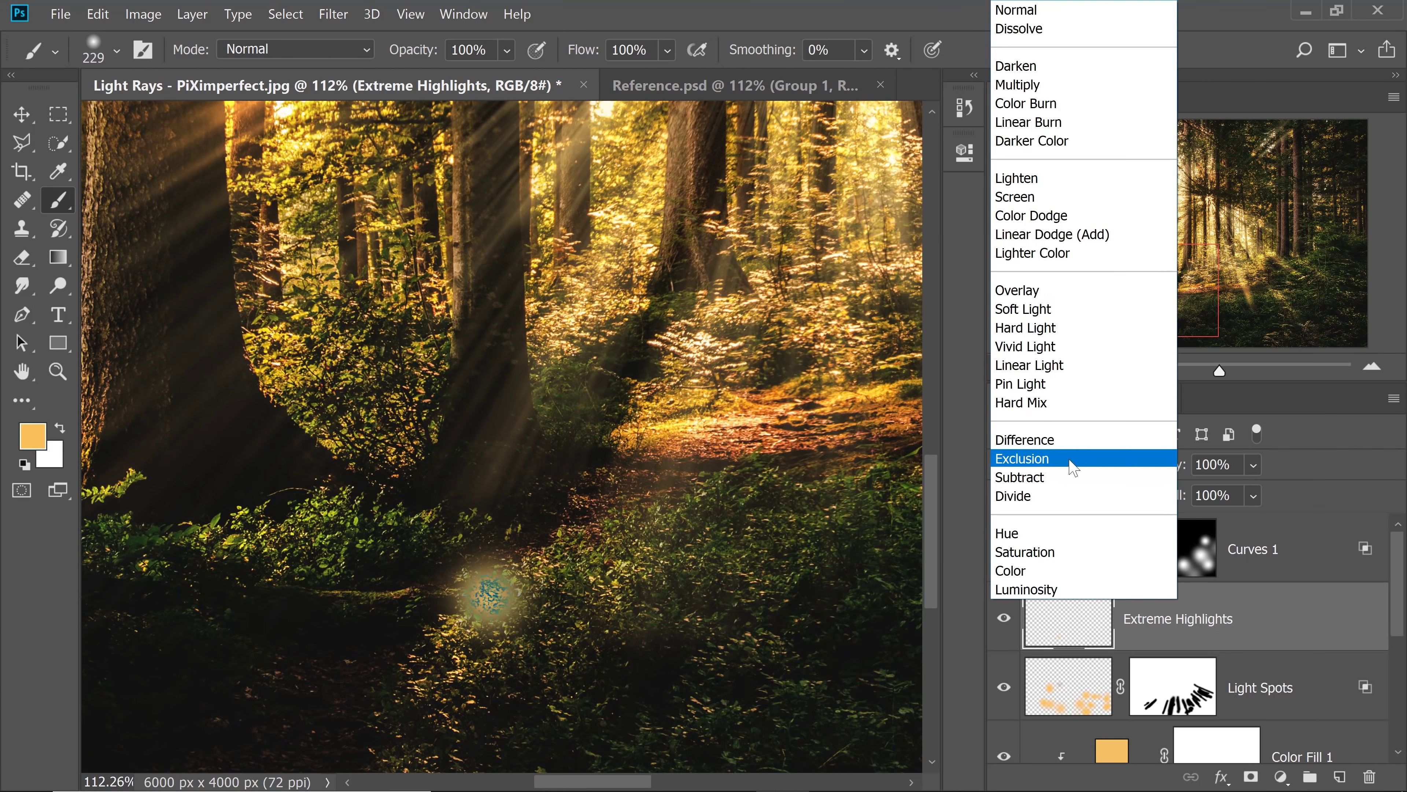
left_click(1065, 218)
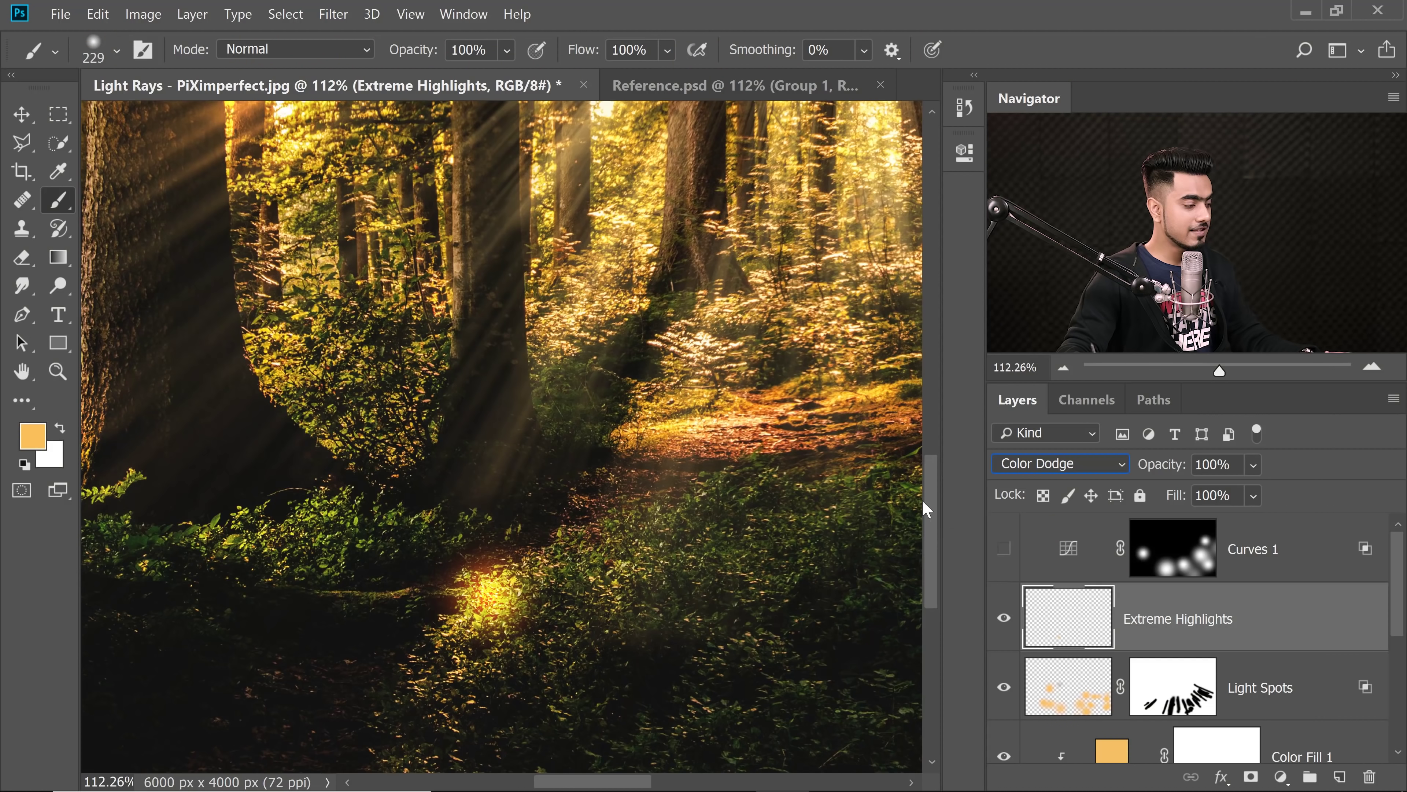
In Blending Options, turn off Transparency Shapes Layer and split the Underlying Layer black slider to 6/73.
double_click(1333, 638)
left_click_drag(881, 135, 1084, 169)
left_click(1040, 457)
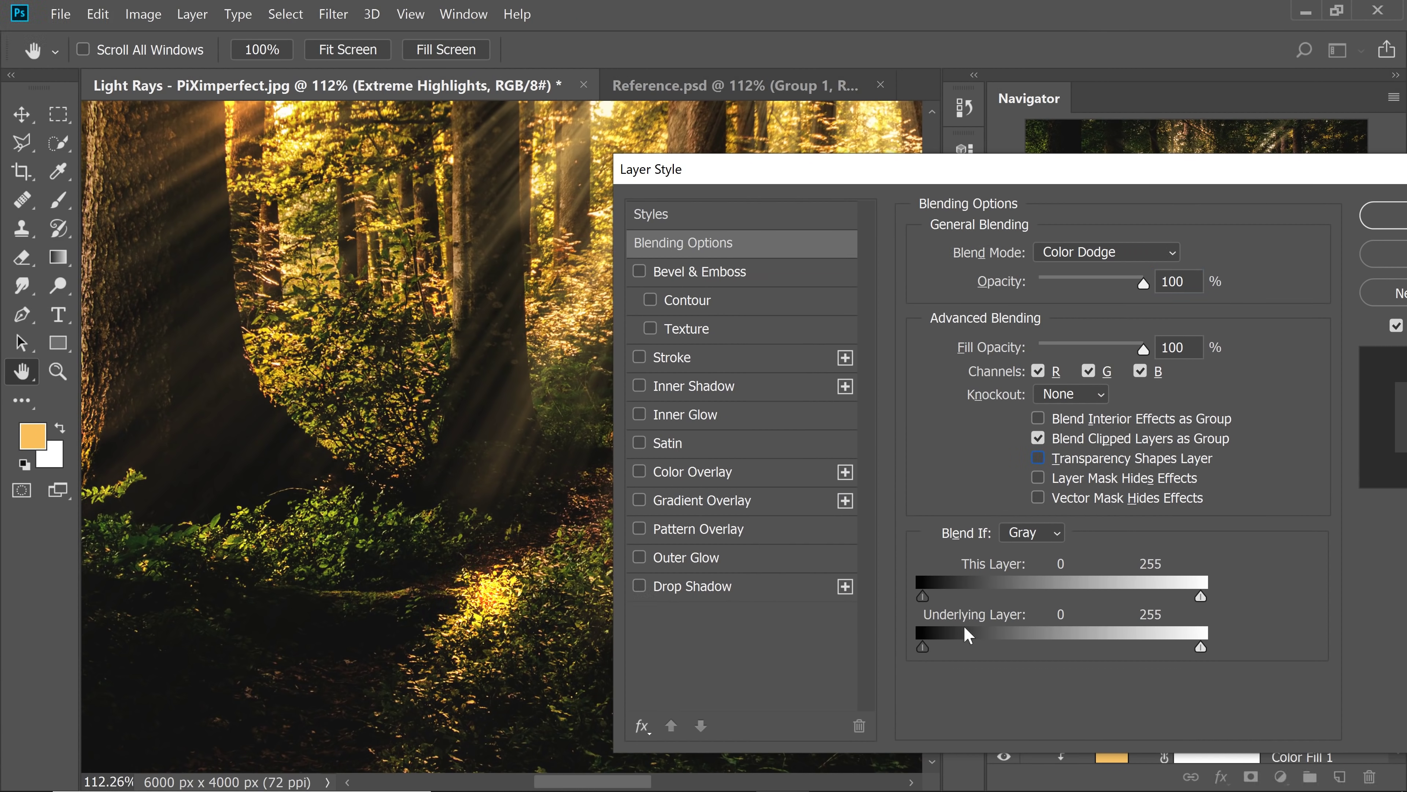
mouse_move(934, 649)
left_mouse_down()
mouse_move(1004, 646)
mouse_move(928, 646)
left_mouse_up()
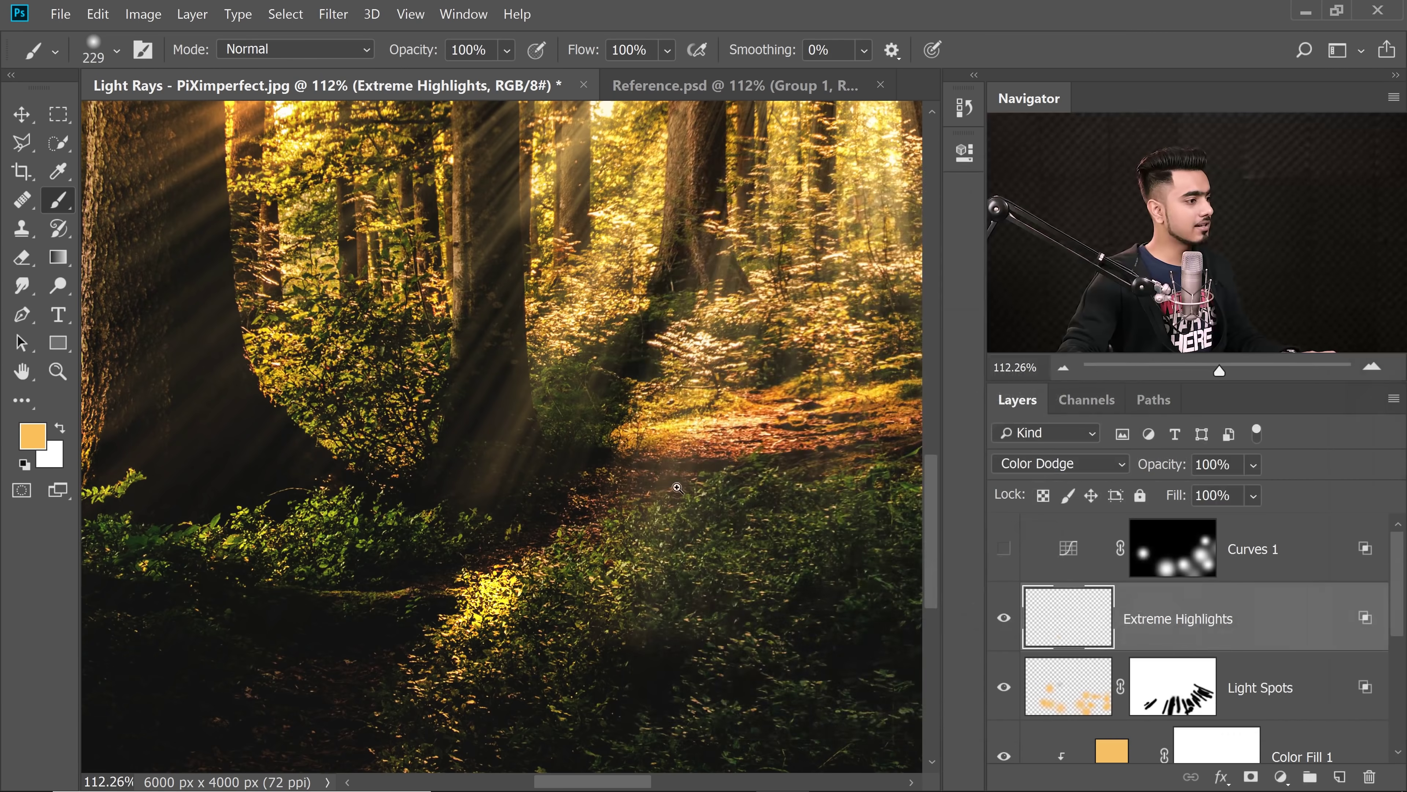
Enlarge the brush with Alt+right-drag and raise the Extreme Highlights fill.
scroll(694, 482, "down", 5)
scroll(526, 592, "up", 5)
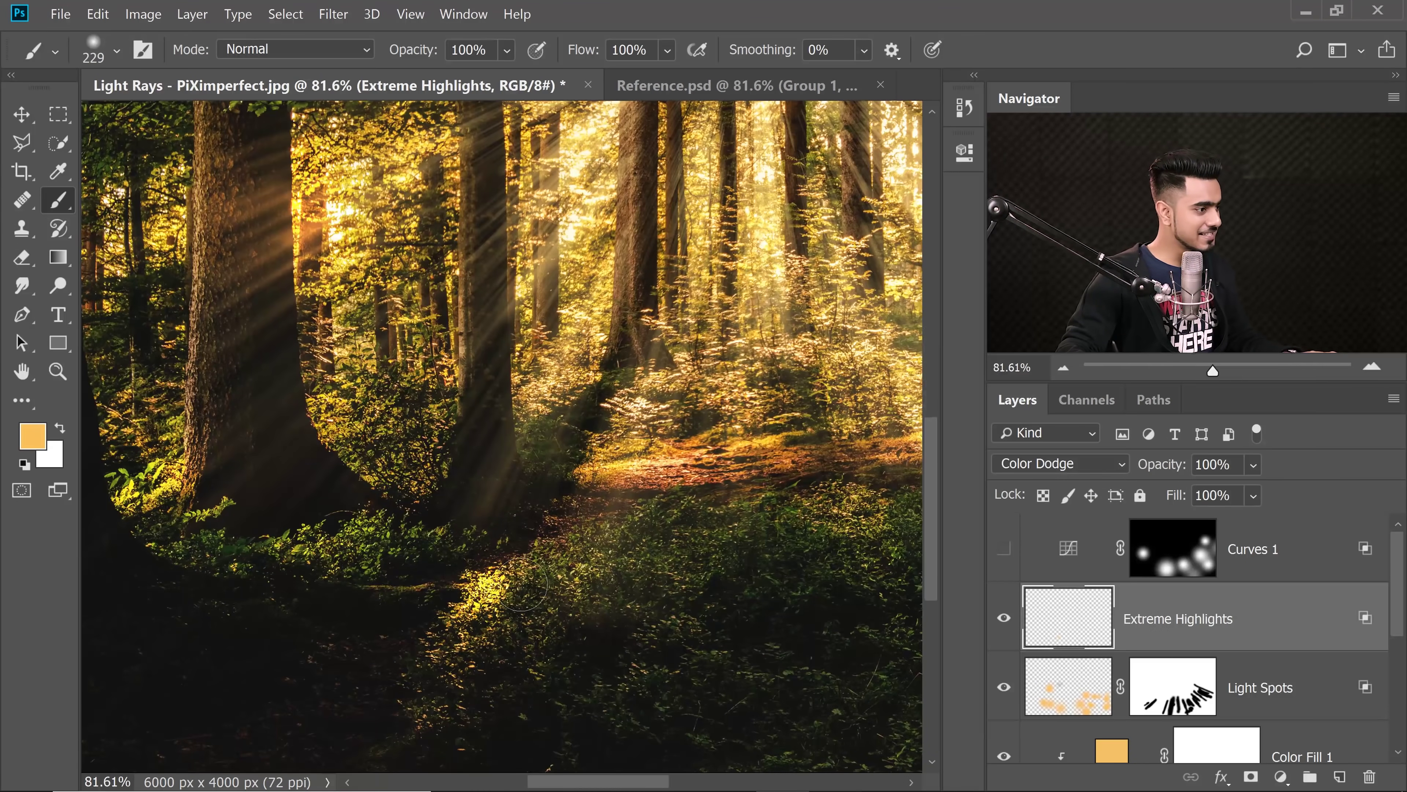
left_click_drag(580, 574, 589, 577)
scroll(584, 577, "down", 3)
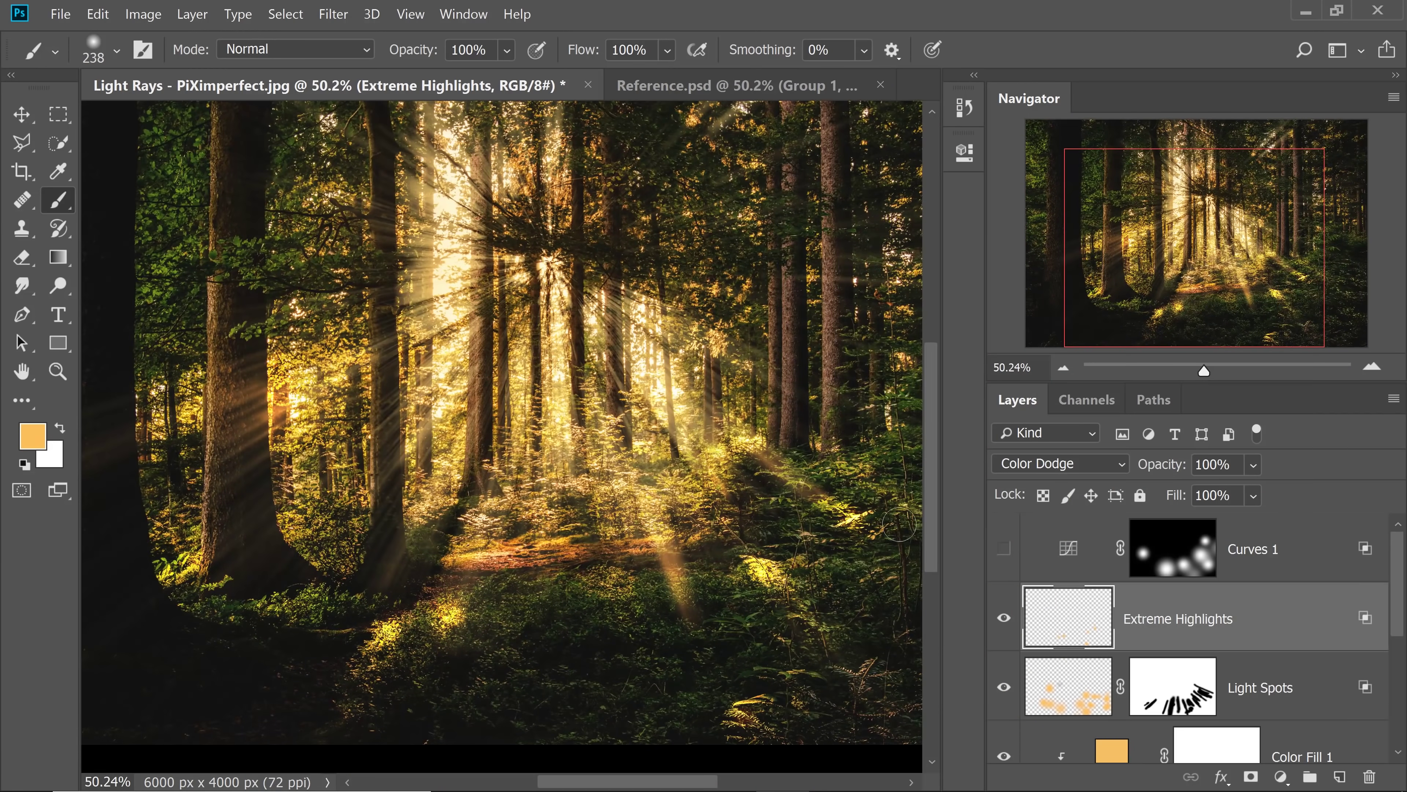
left_click_drag(603, 569, 623, 571)
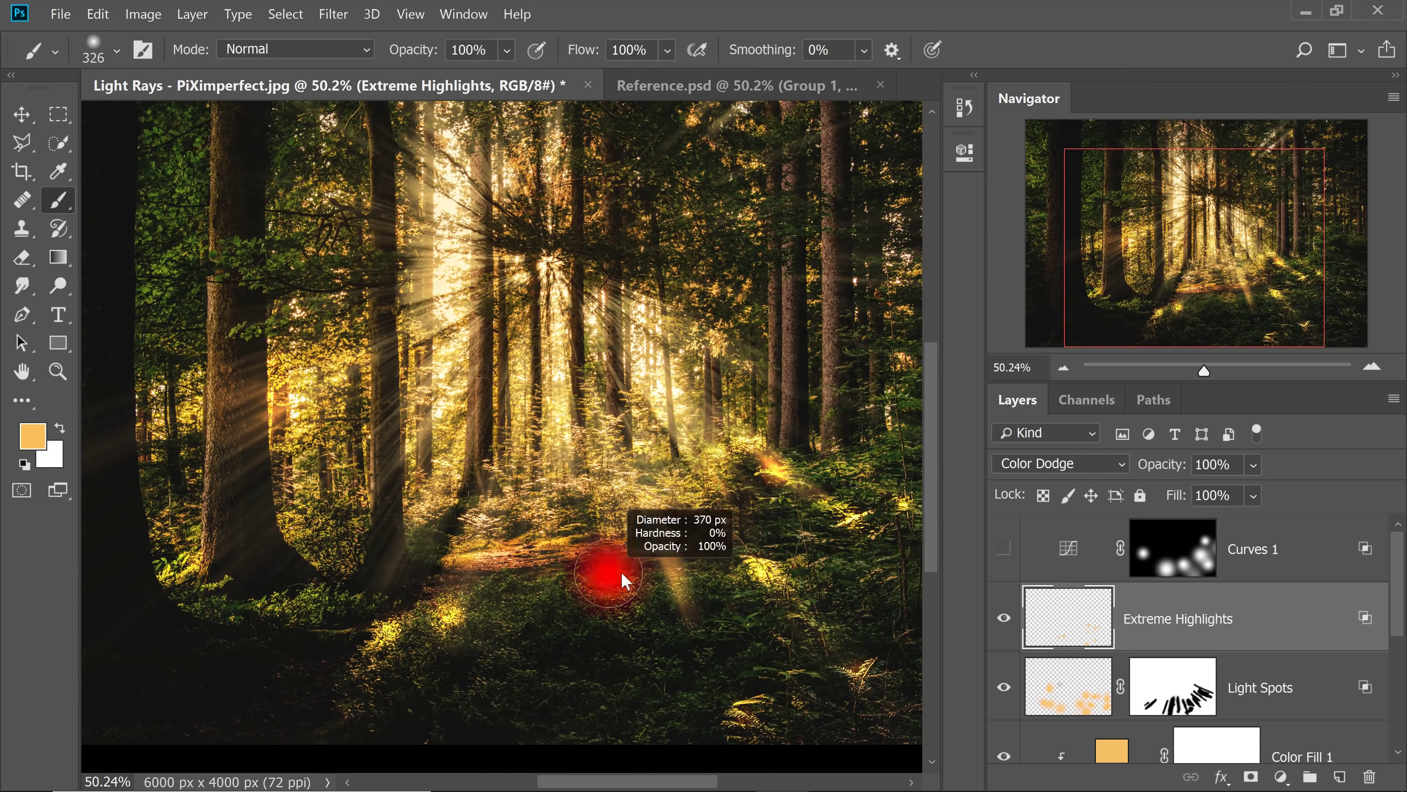
scroll(738, 416, "down", 2)
scroll(743, 424, "up", 1)
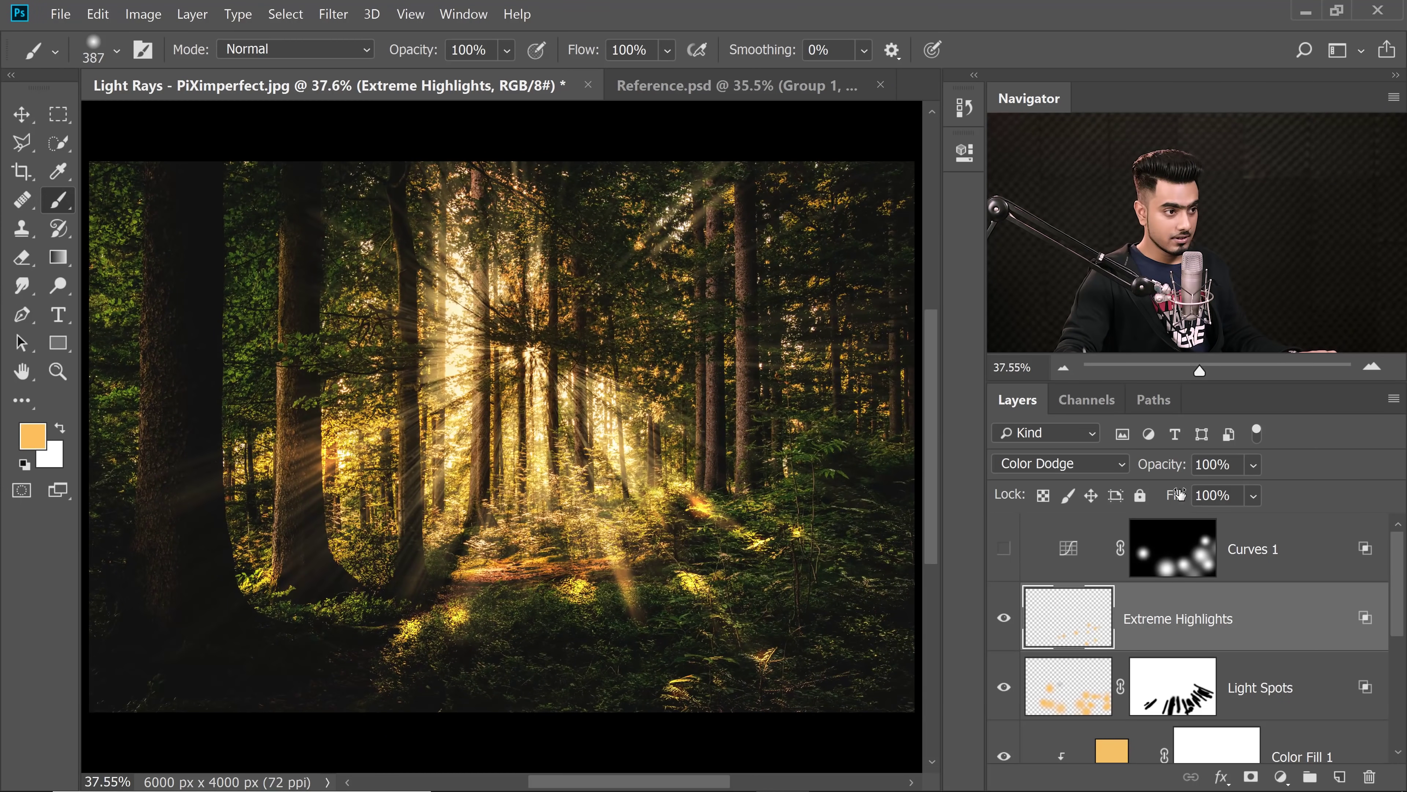
left_click_drag(1135, 495, 1094, 499)
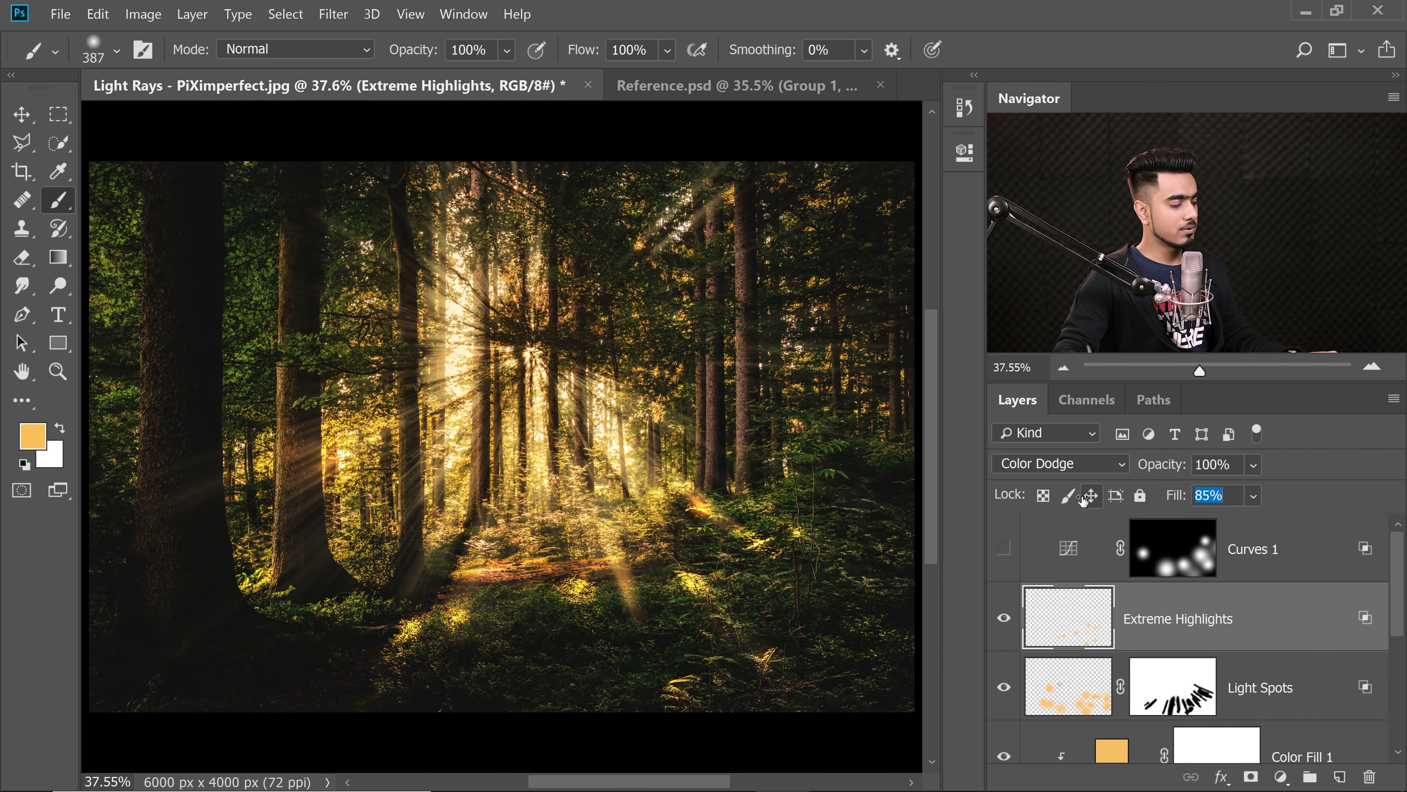
Paint more orange highlight dabs across the forest floor and lower the fill to 51%.
scroll(719, 424, "down", 4)
scroll(659, 461, "up", 2)
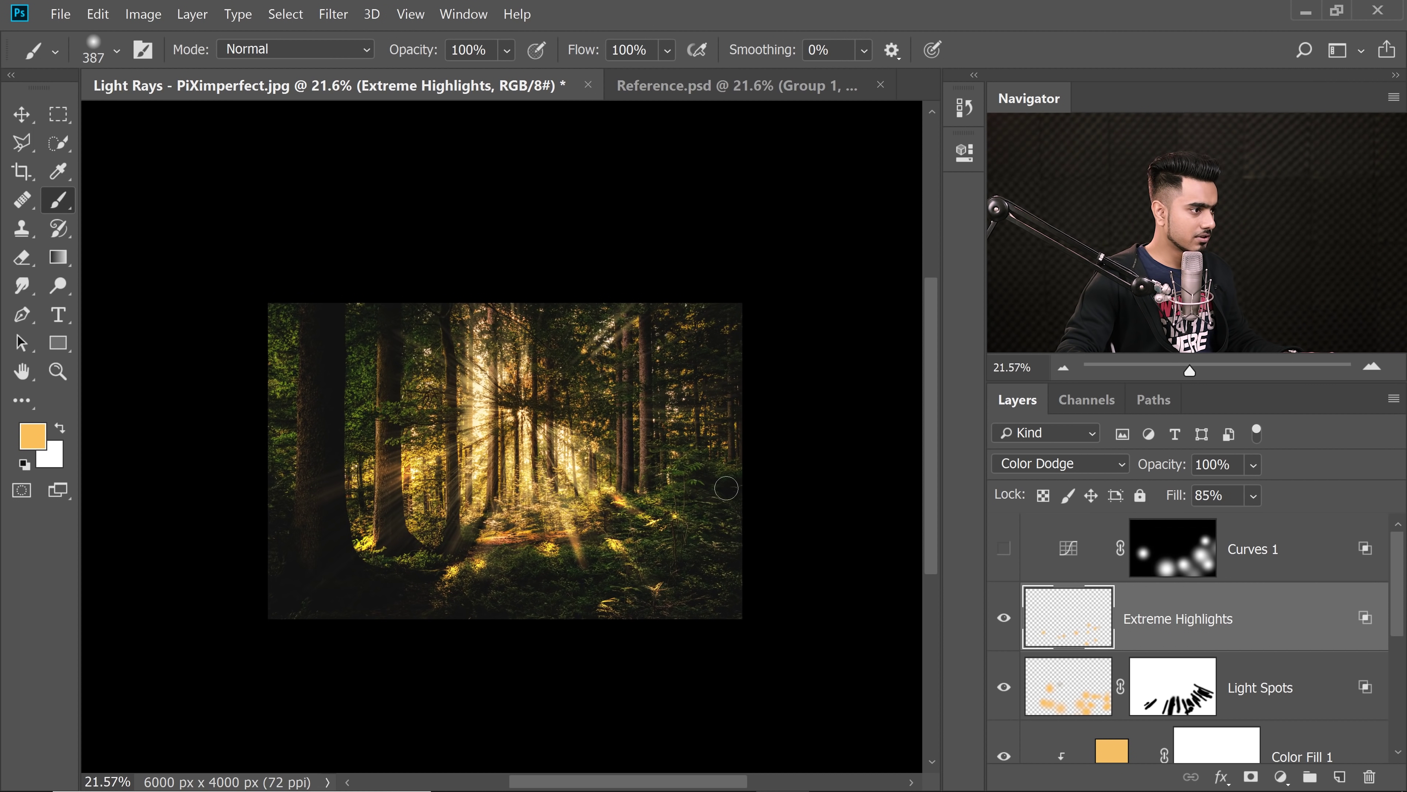
left_click(673, 536)
key("bracketright")
left_click(541, 606)
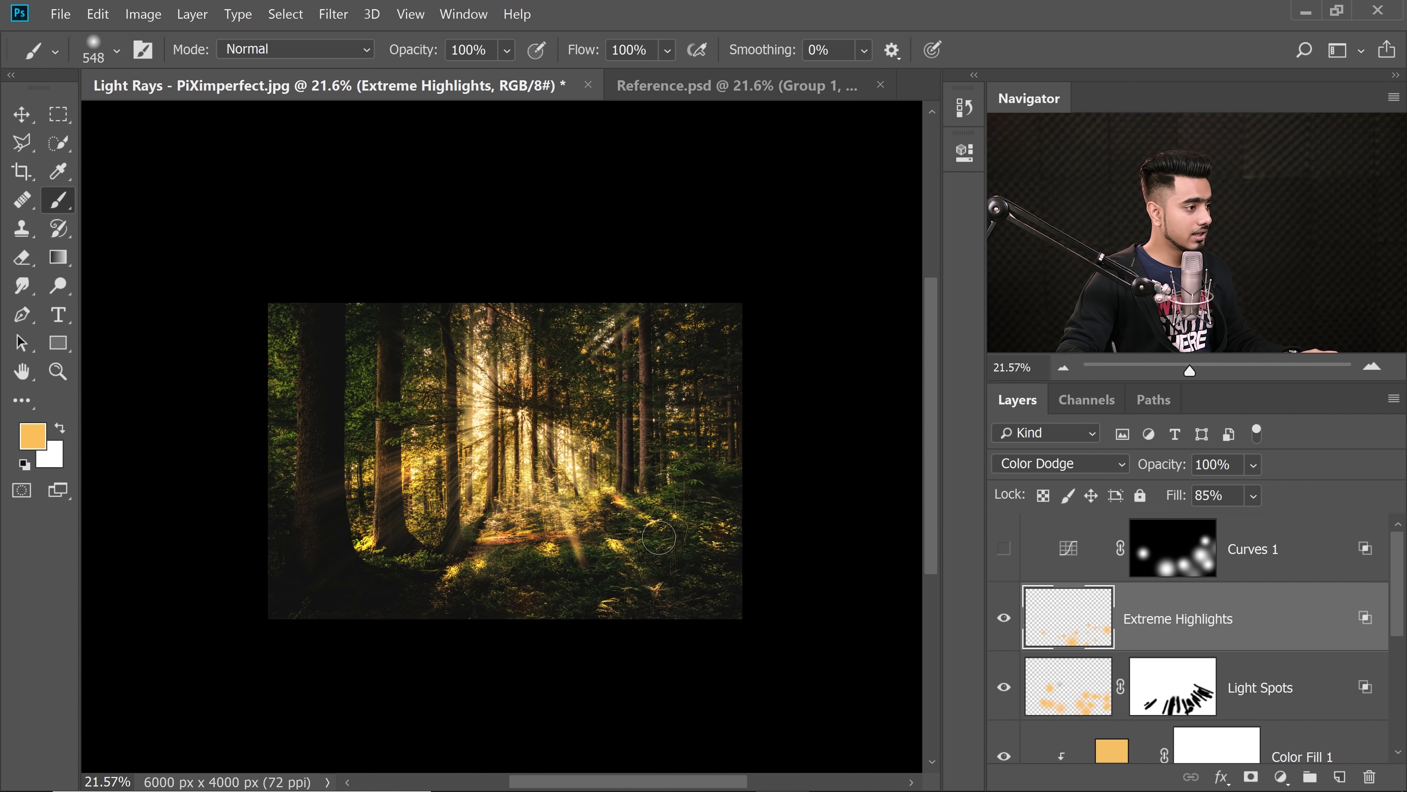
mouse_move(1176, 494)
left_mouse_down()
mouse_move(1021, 494)
mouse_move(1075, 506)
left_mouse_up()
scroll(518, 557, "up", 5)
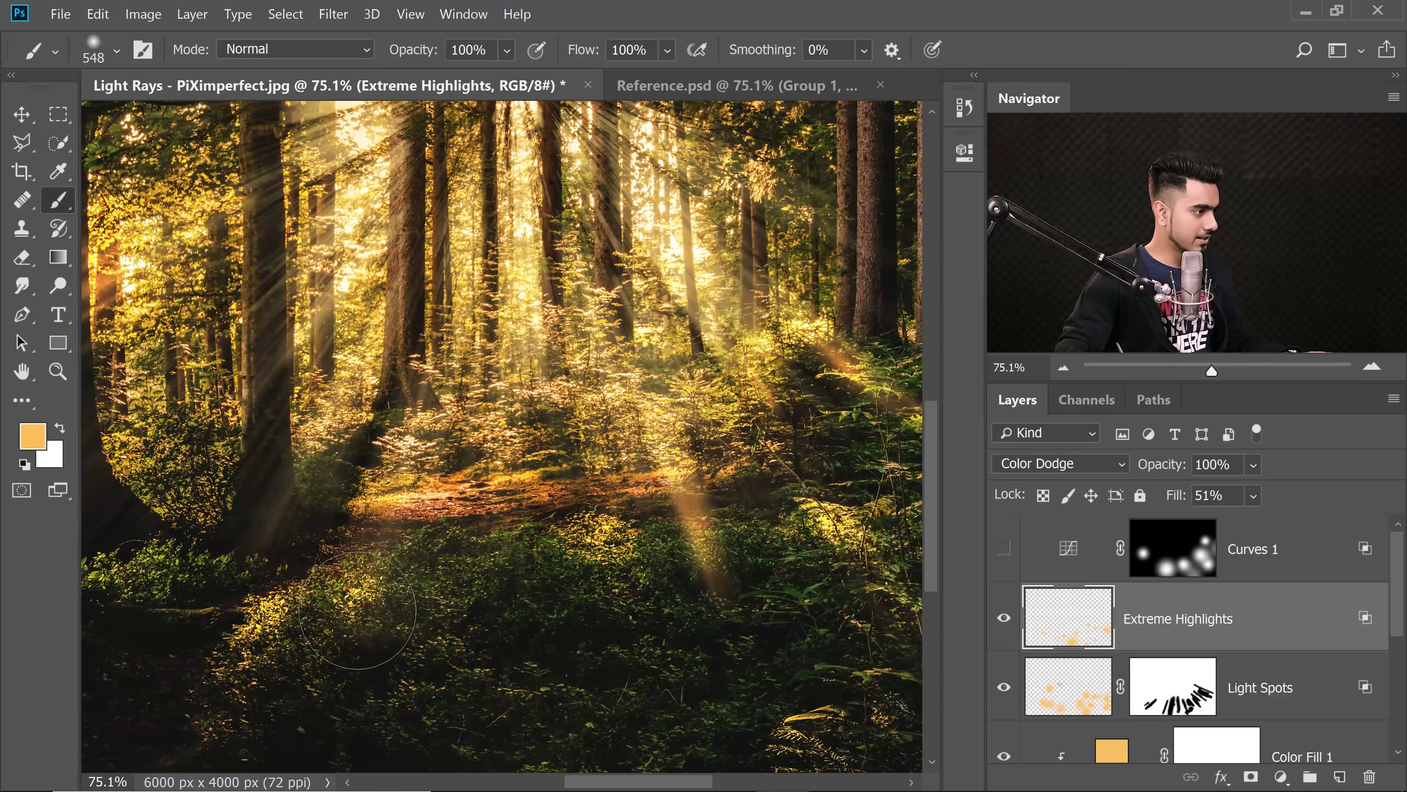
Erase excess glow from the foliage with the Eraser at 100% flow.
left_click(22, 258)
left_click_drag(380, 572, 379, 595)
key("shift+0")
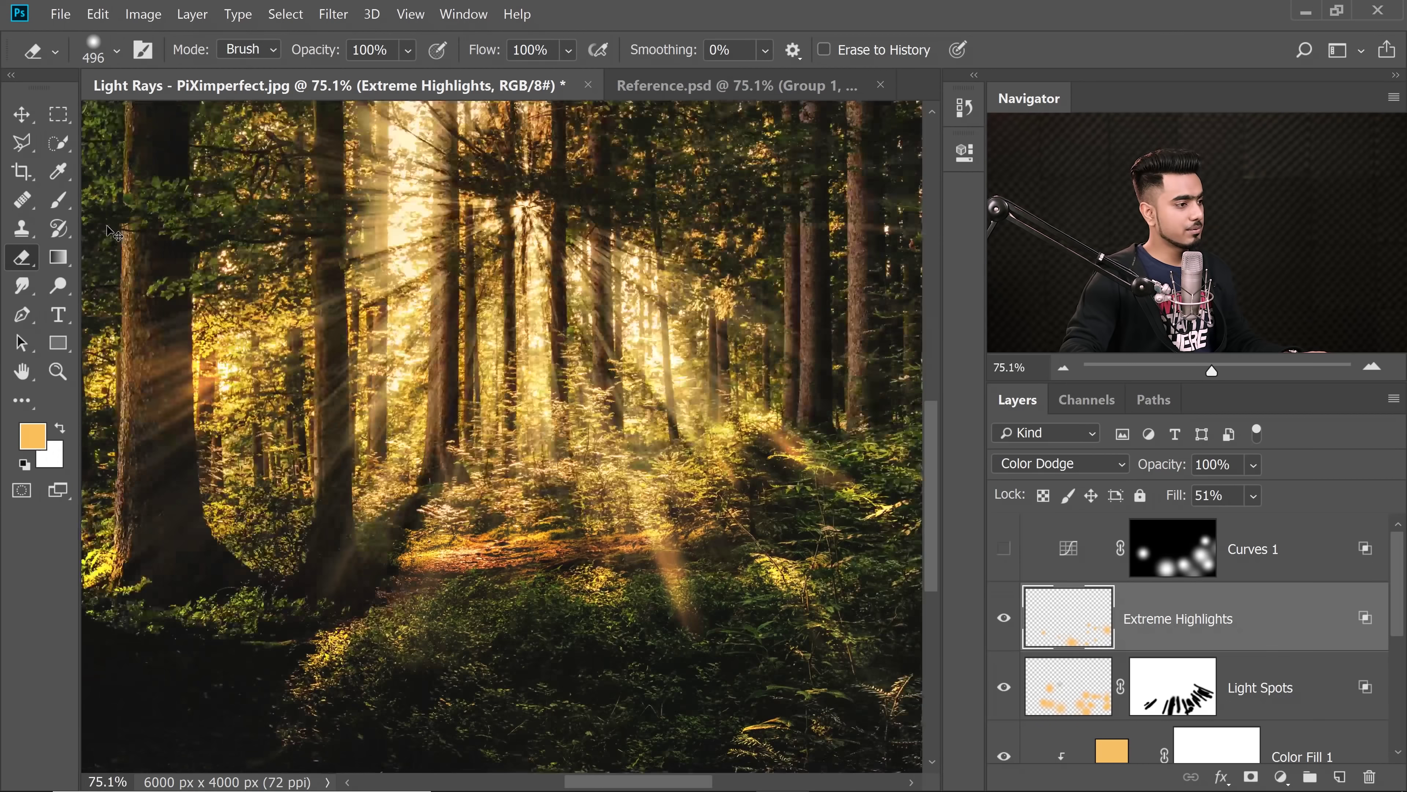
key("ctrl+0")
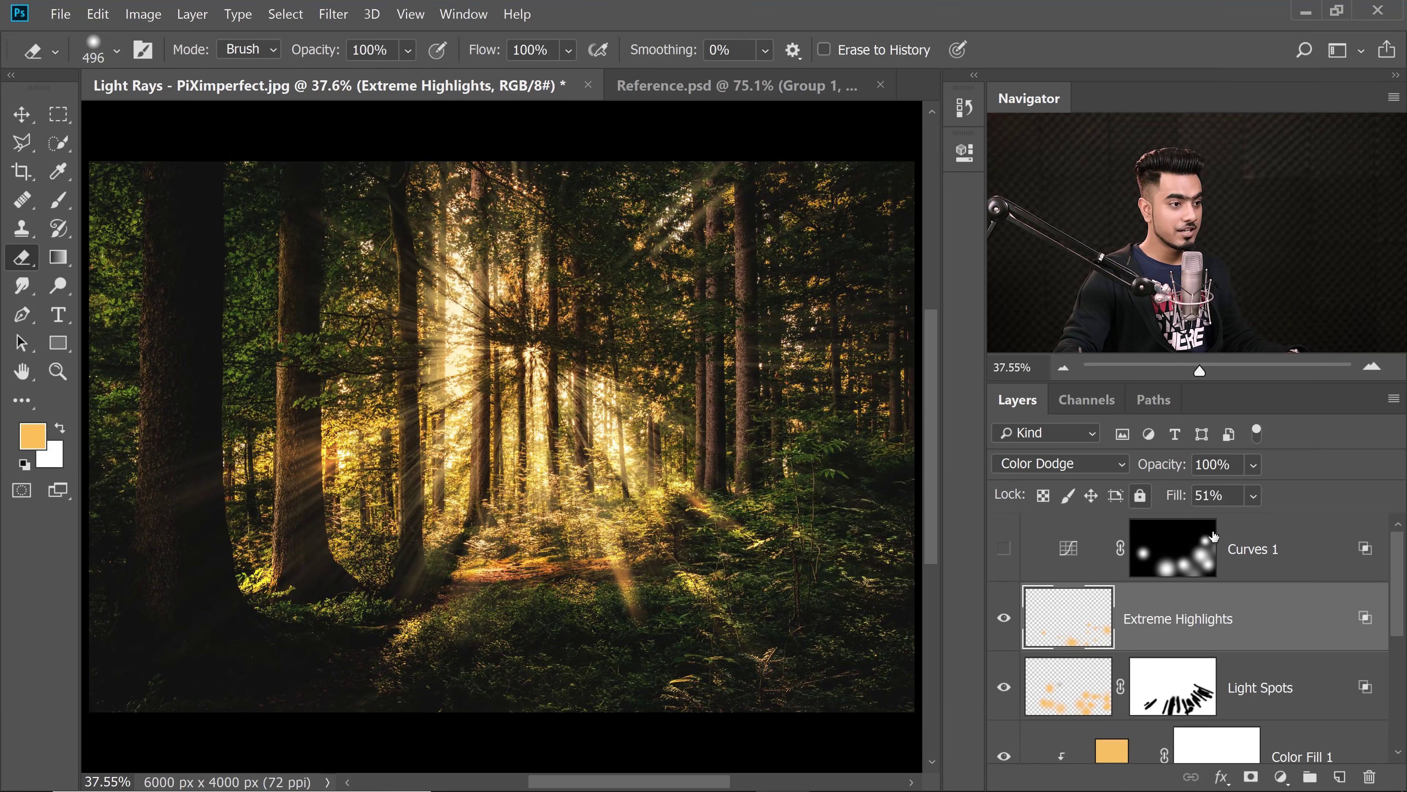
Make the Curves 1 adjustment layer visible and select it.
left_click(1138, 549)
left_click(1004, 549)
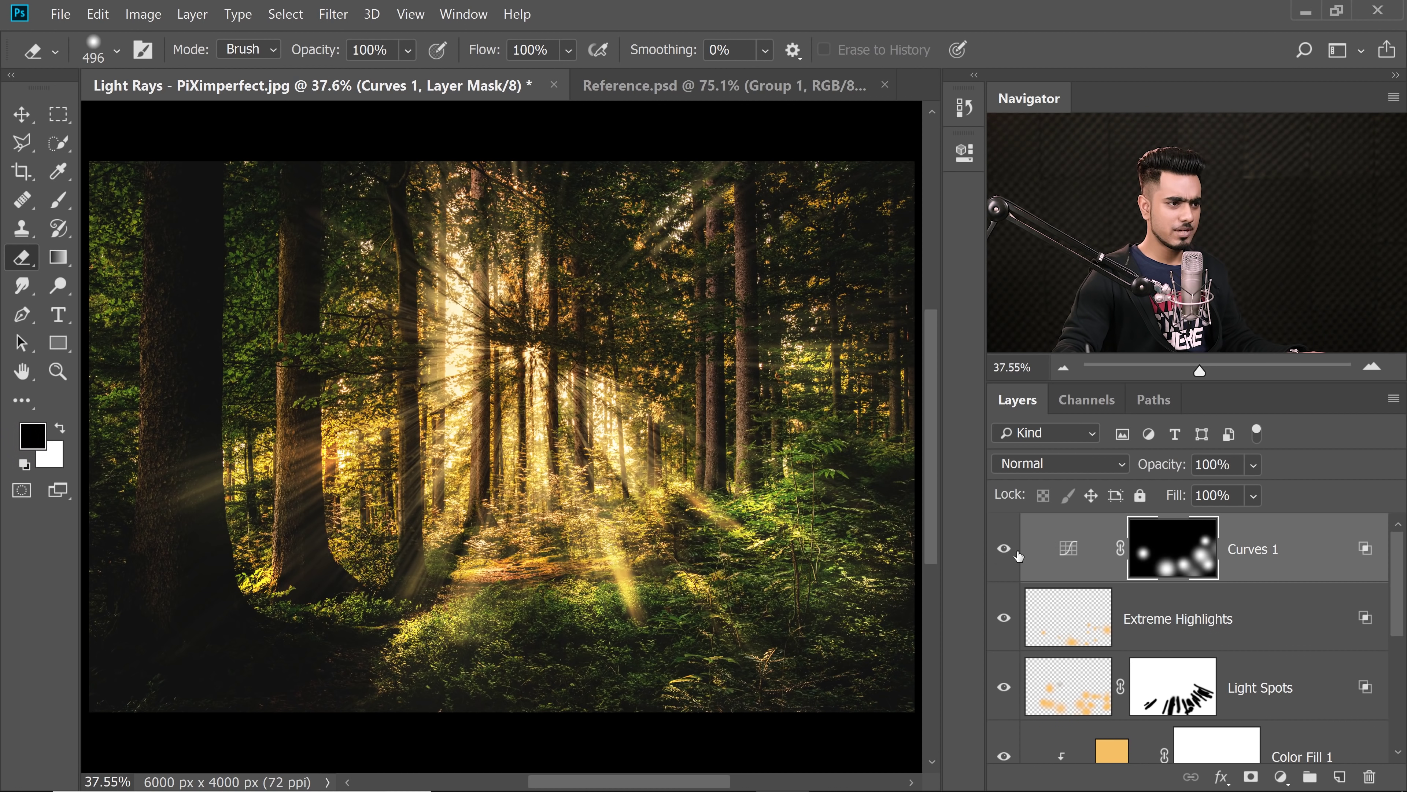
left_click(1068, 548)
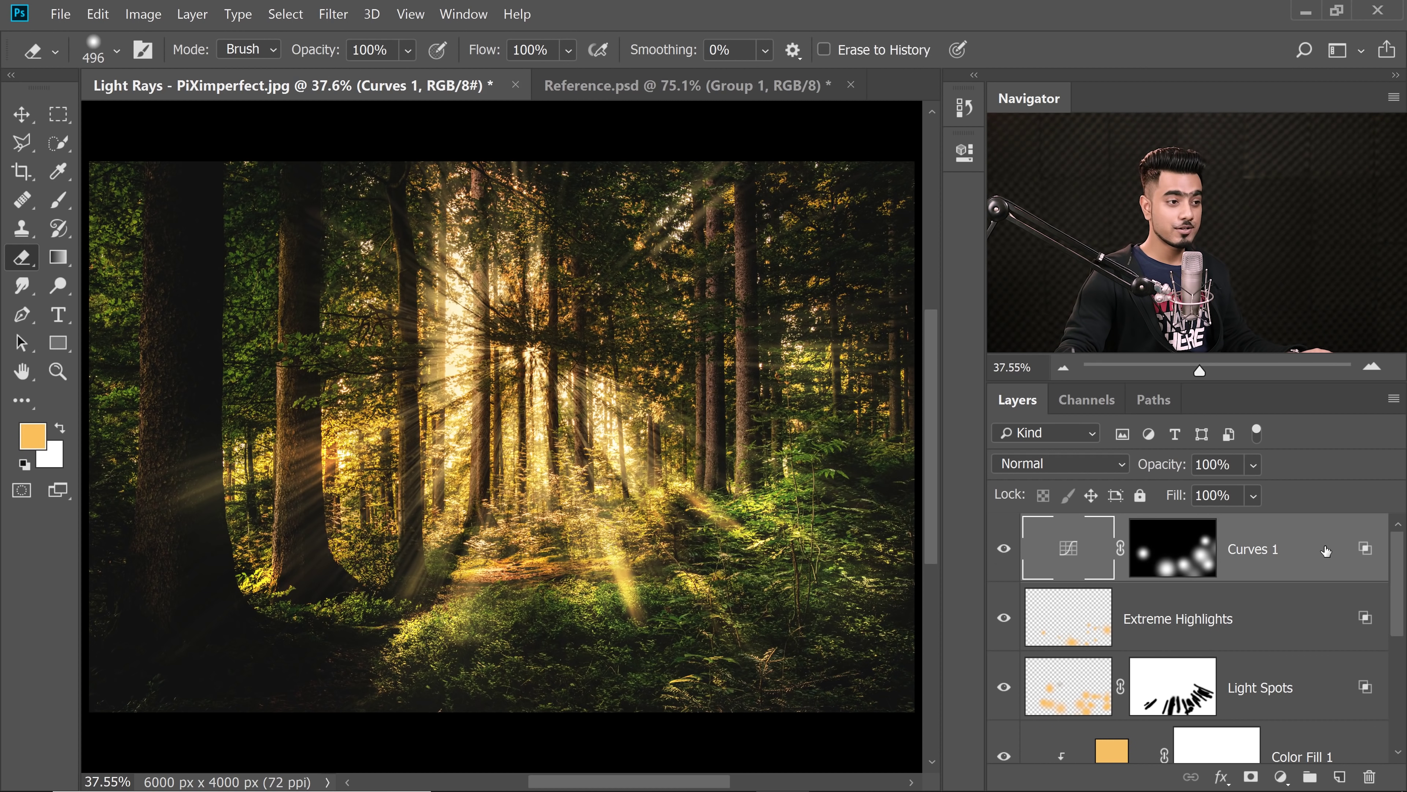
Split the Curves 1 Underlying Layer black slider to 9/75 in Blending Options.
double_click(1268, 579)
left_click_drag(838, 170, 1057, 216)
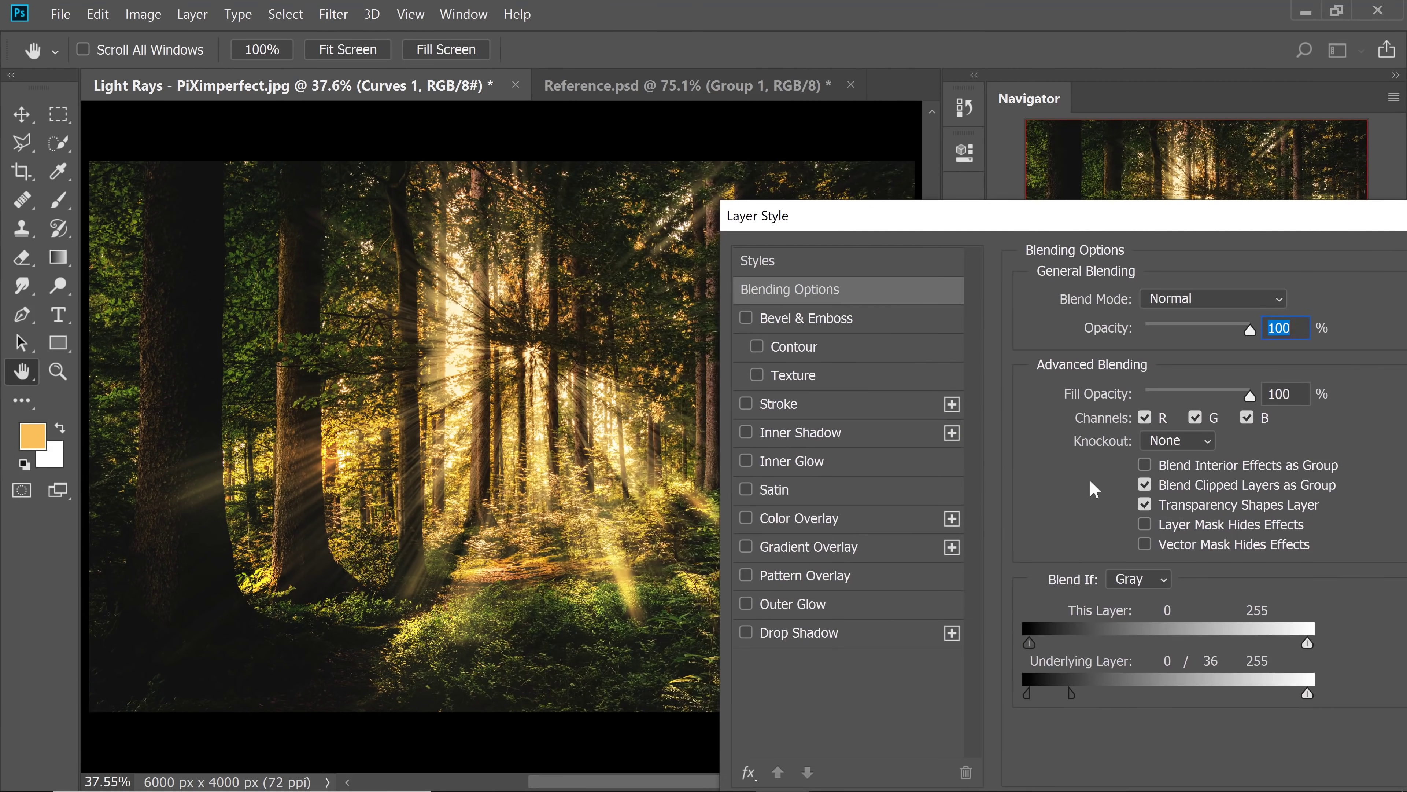
left_click_drag(1111, 694, 1097, 699)
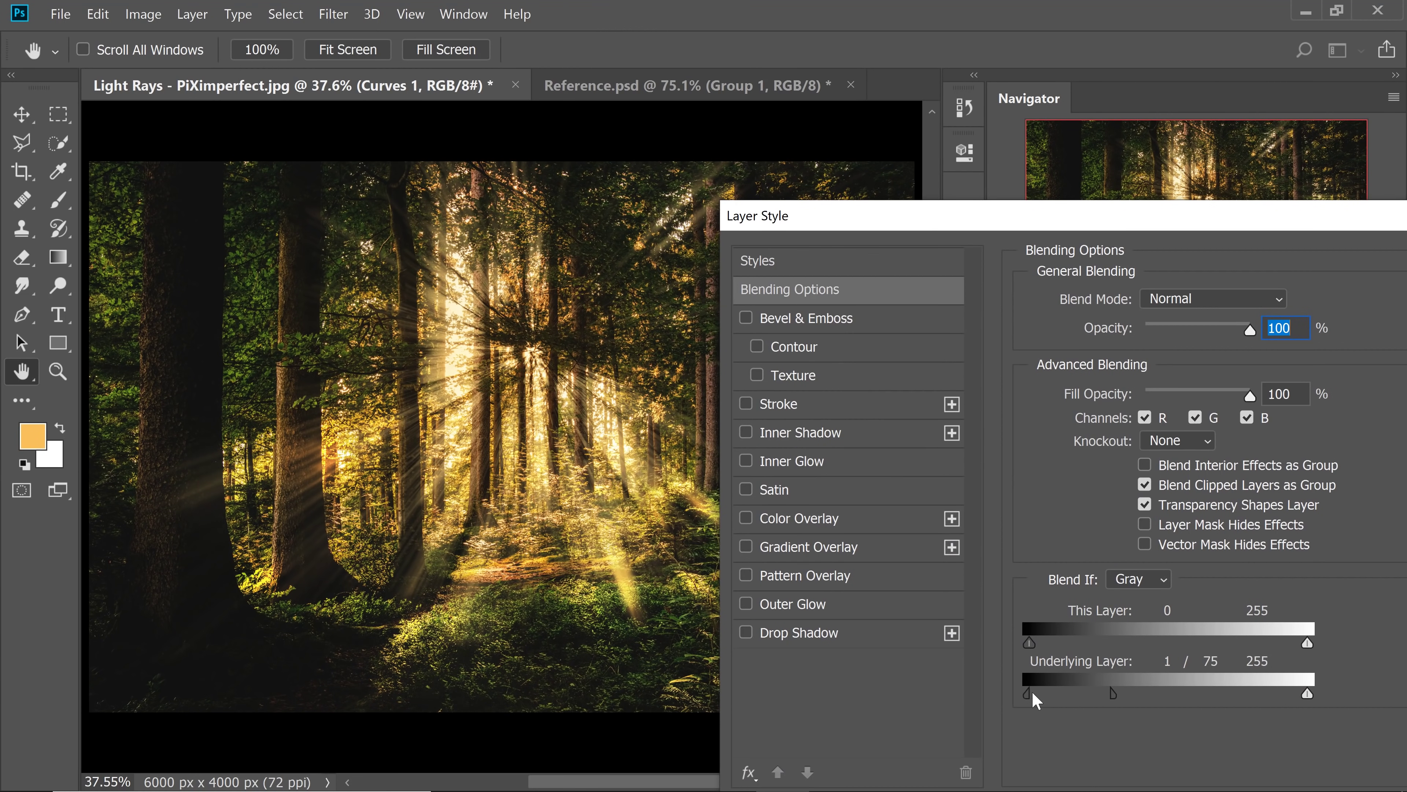
left_click_drag(1311, 206, 1122, 221)
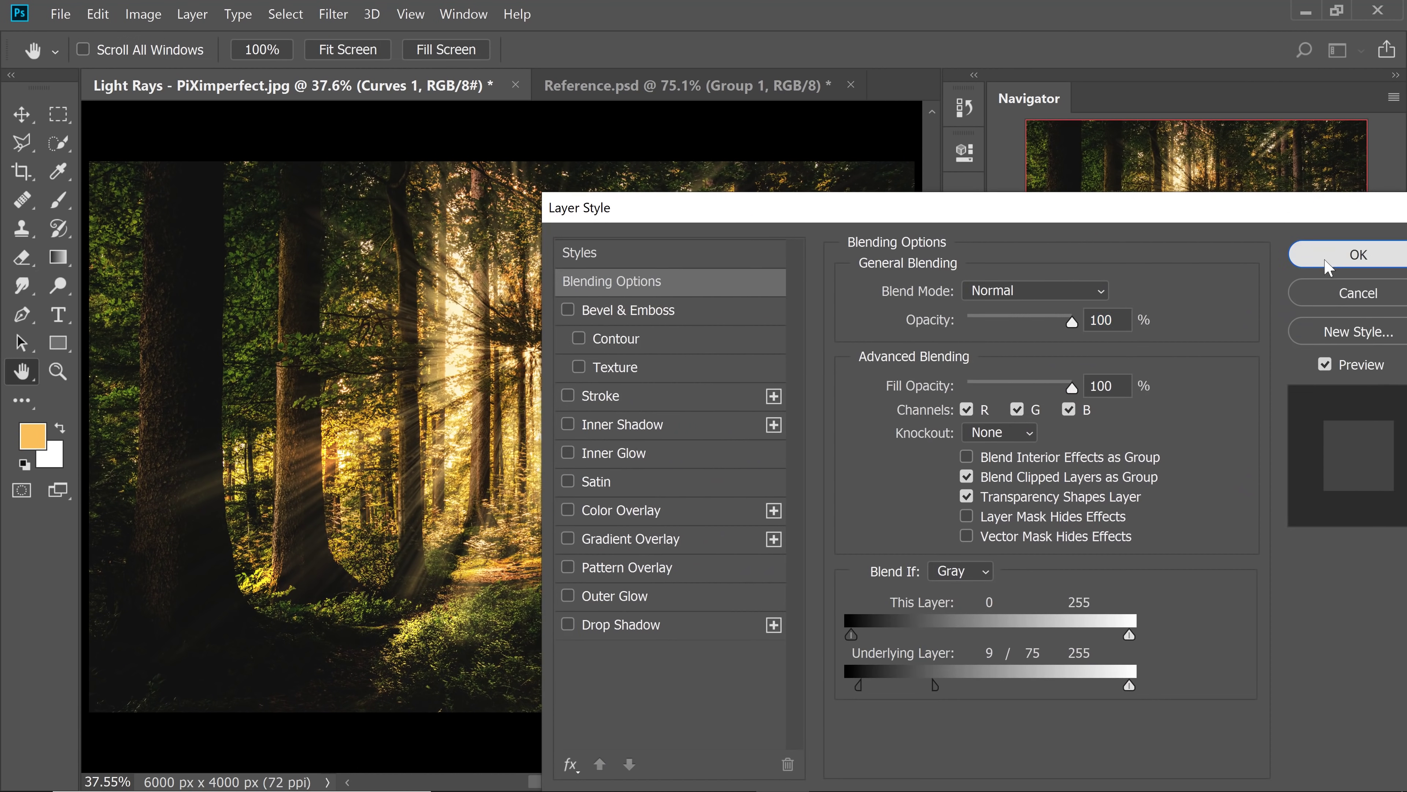
key("Return")
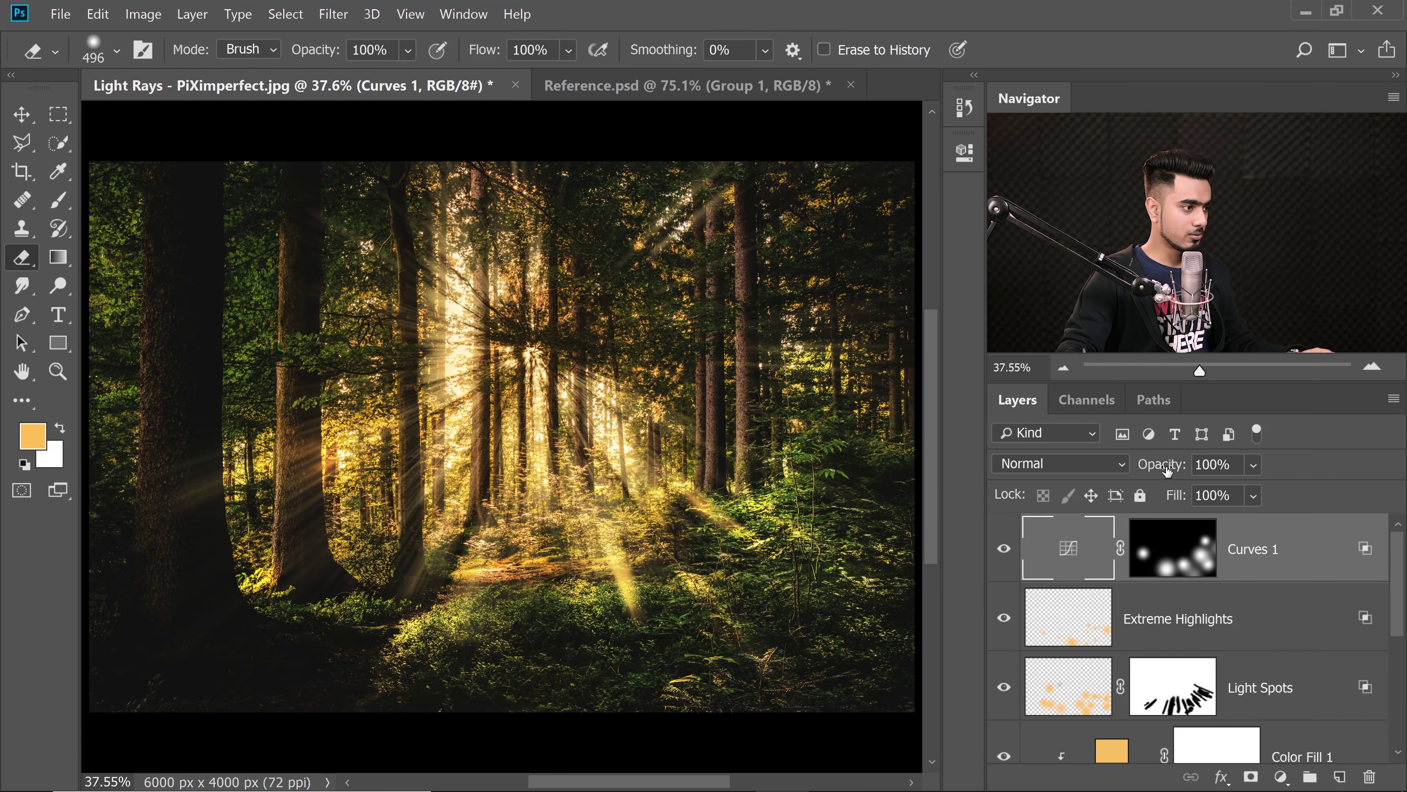